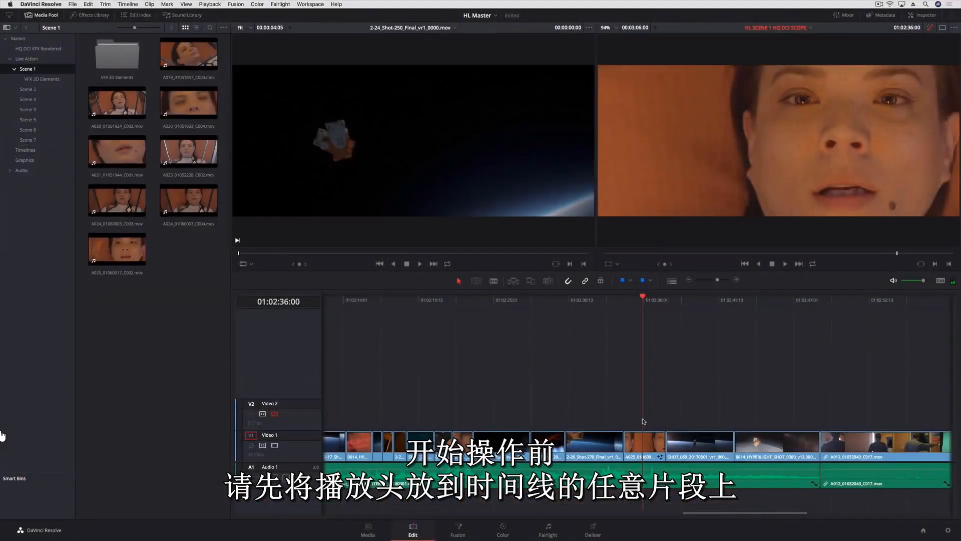
- Open the clip at the playhead in Fusion and connect MediaIn1 through ColorCorrector1, FilmGrain1 and Blur1 to MediaOut1
click(458, 529)
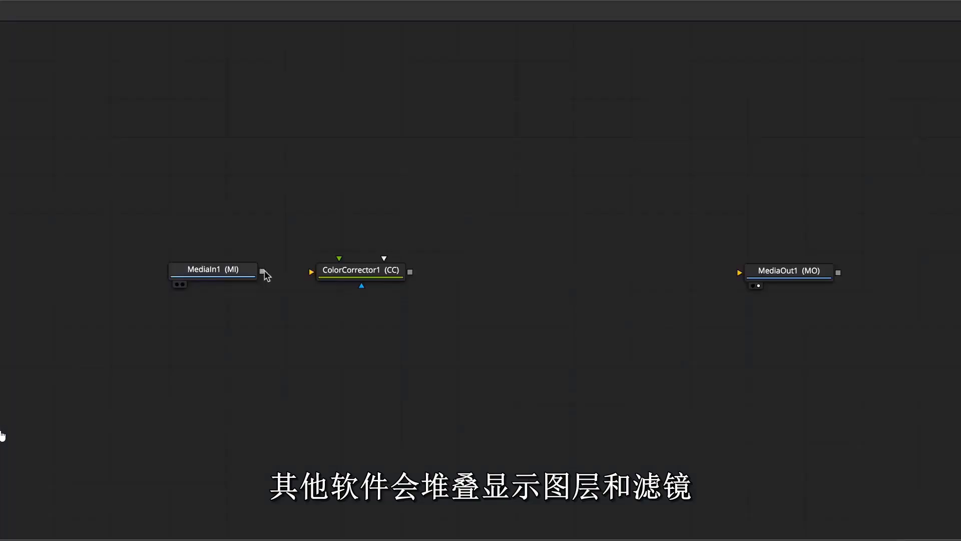
drag(263, 272, 322, 275)
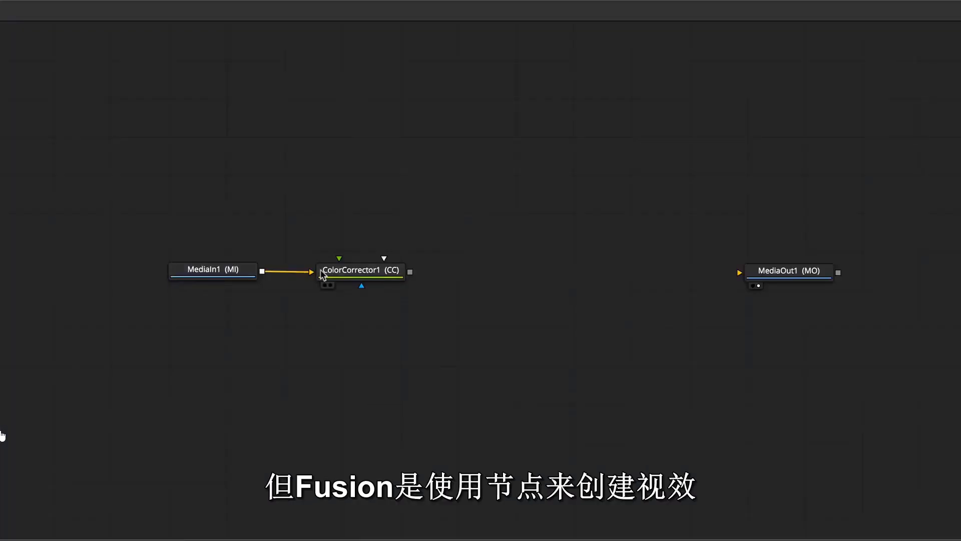
drag(410, 271, 458, 272)
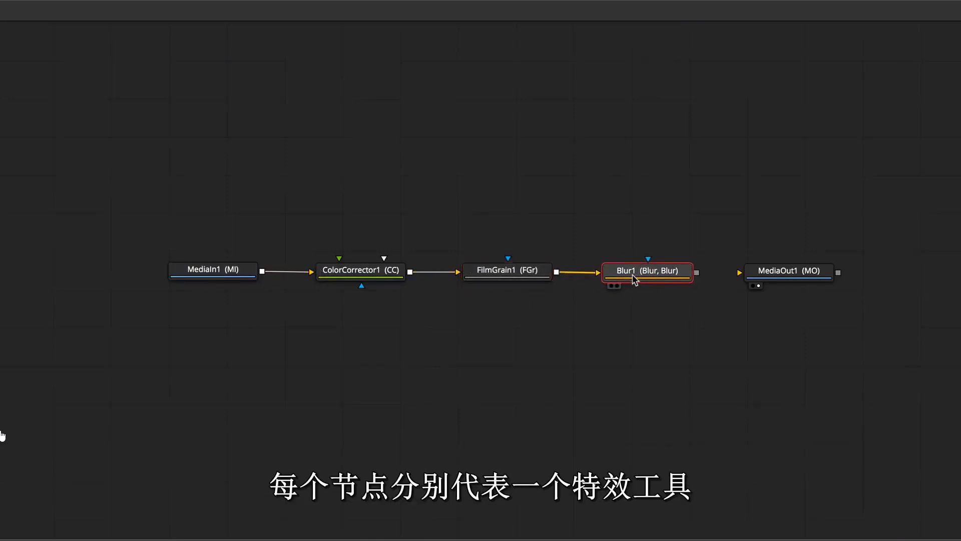
drag(697, 273, 740, 279)
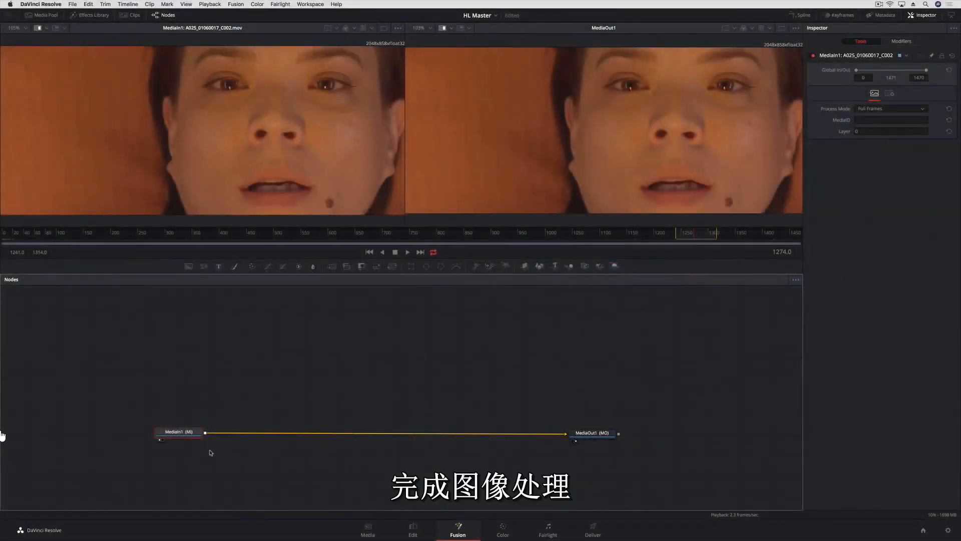
- Move the MediaIn1 and MediaOut1 nodes slightly higher in the node graph, keeping them level with each other
drag(186, 431, 185, 416)
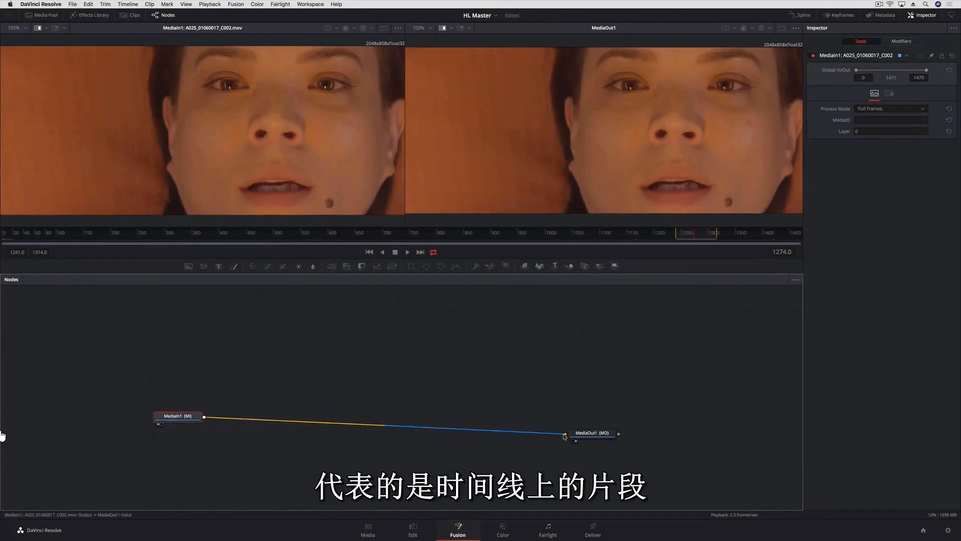
drag(584, 433, 584, 416)
click(585, 416)
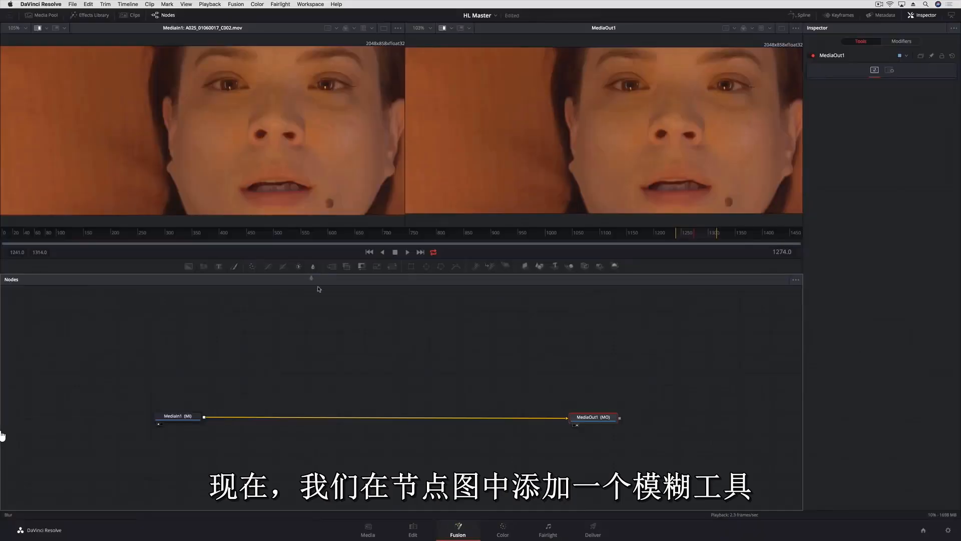
- Try a Blur node with different blur sizes between MediaIn1 and MediaOut1, and delete it again
drag(319, 289, 336, 419)
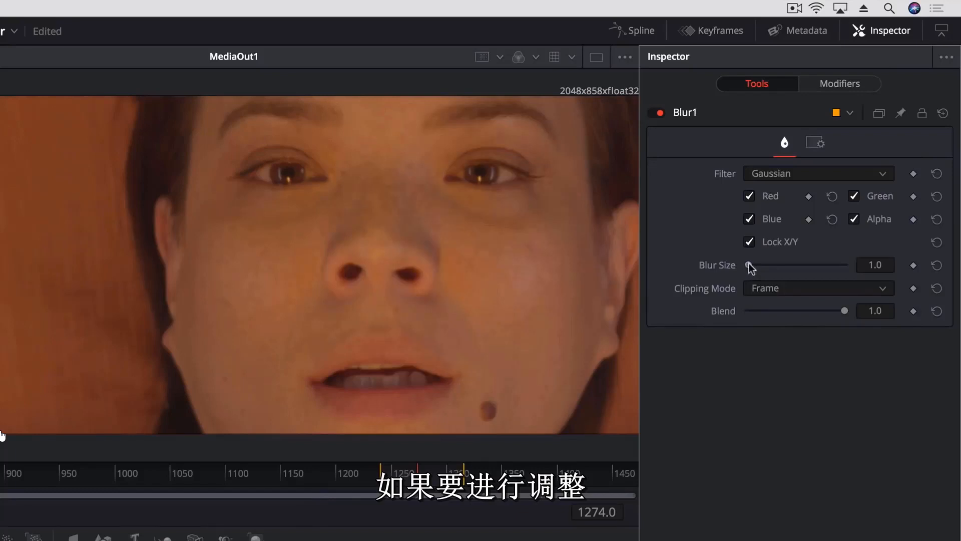
drag(750, 268, 754, 268)
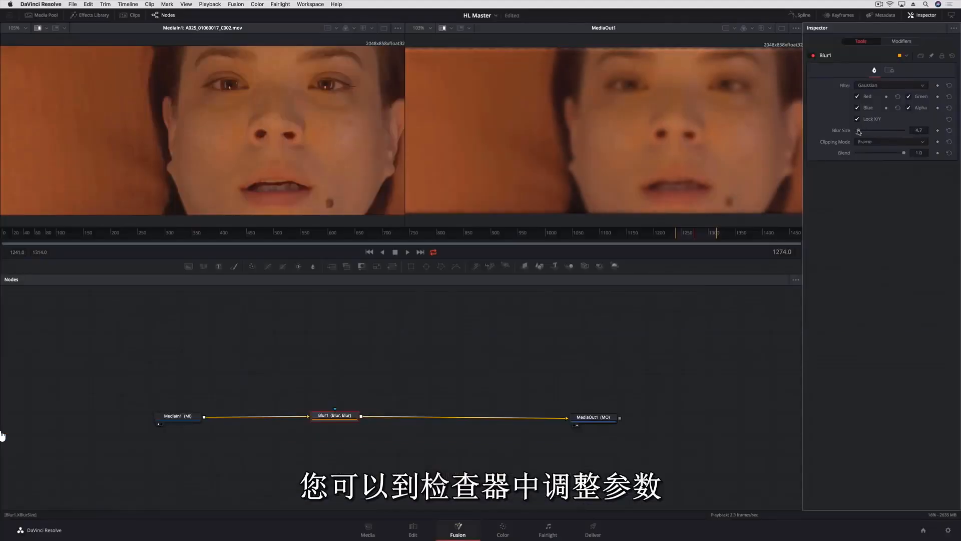
drag(859, 132, 859, 132)
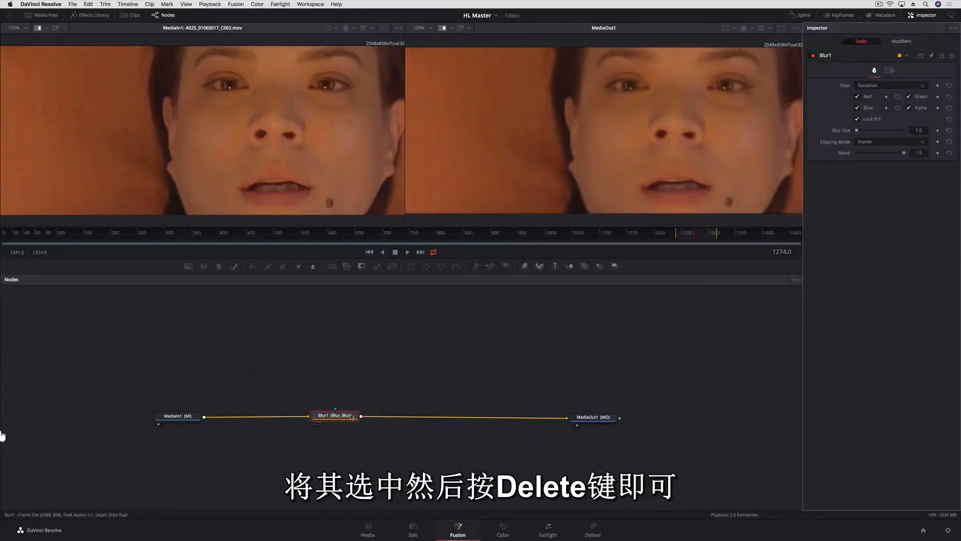
key(Delete)
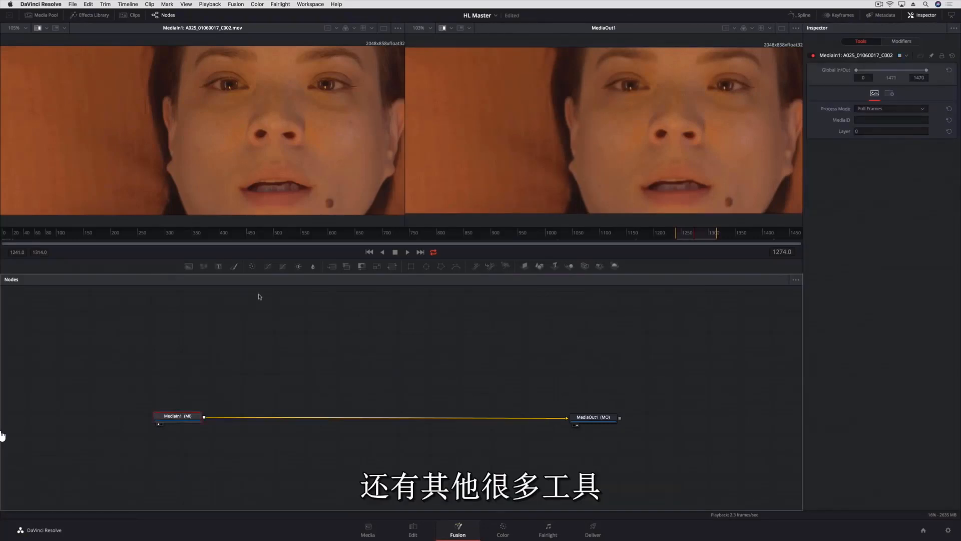
- Insert a Grid Warp tool from the Warp effects category between MediaIn1 and MediaOut1
click(90, 15)
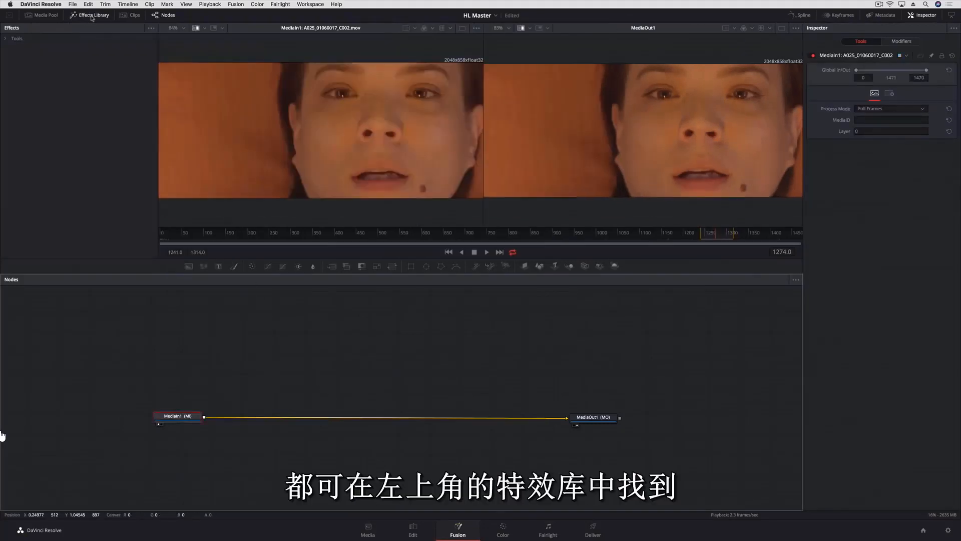
click(6, 40)
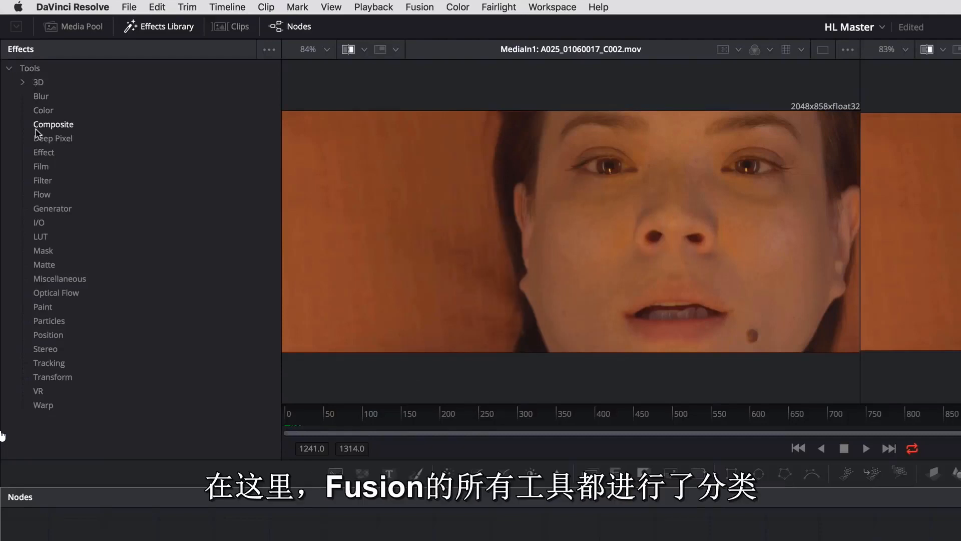
click(40, 405)
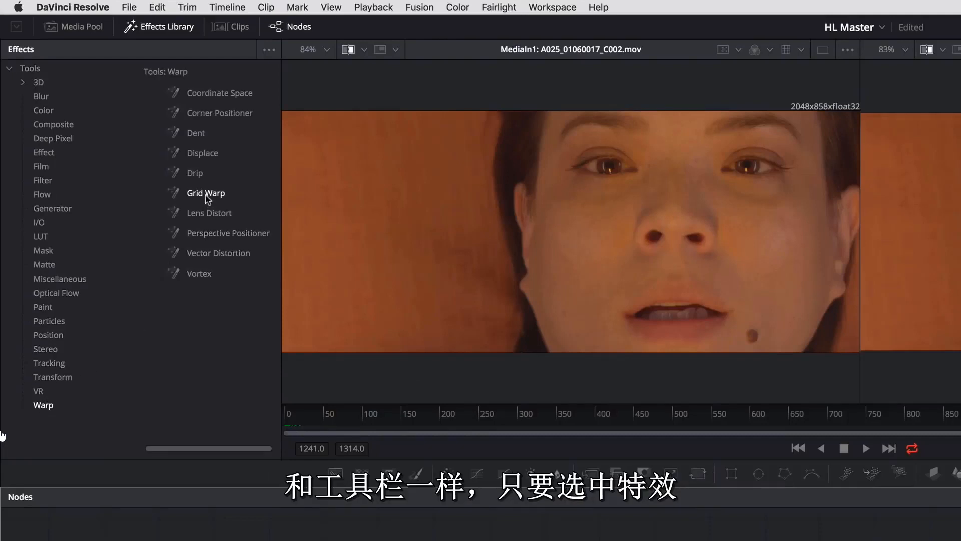
drag(207, 196, 344, 420)
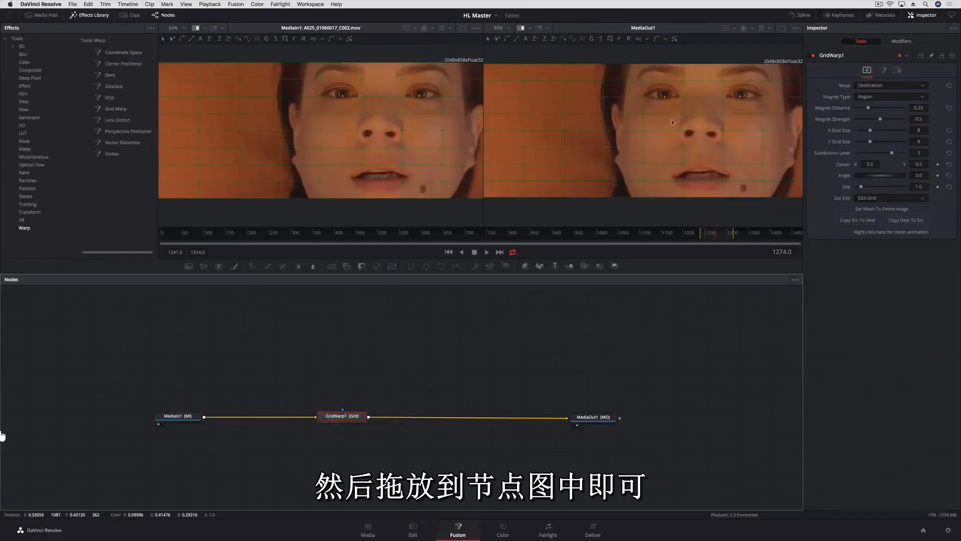
- Reshape the warp mesh around the actress's mouth and cheeks by moving its grid points
mouse_move(683, 98)
mouse_down()
mouse_move(683, 109)
mouse_move(684, 97)
mouse_up()
drag(683, 163, 727, 160)
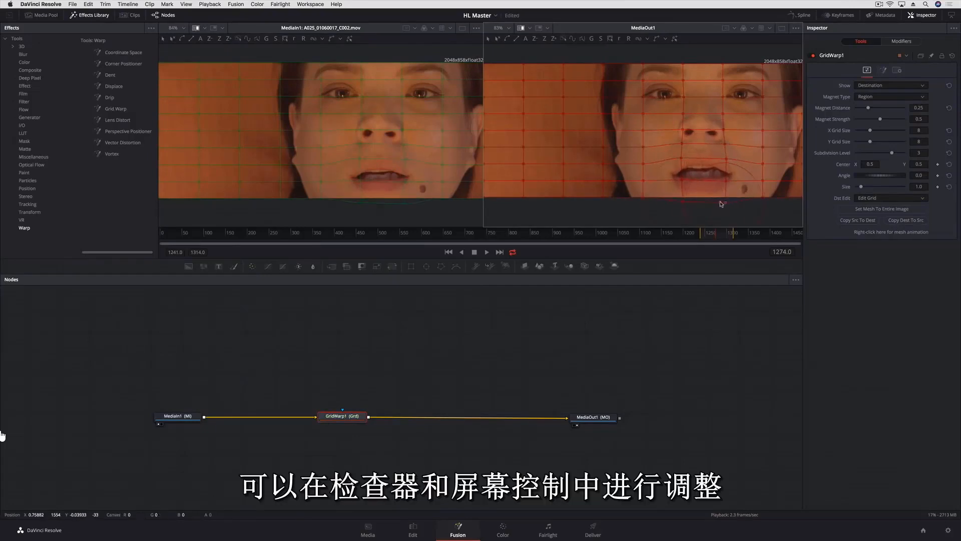
drag(643, 146, 652, 162)
drag(763, 163, 756, 163)
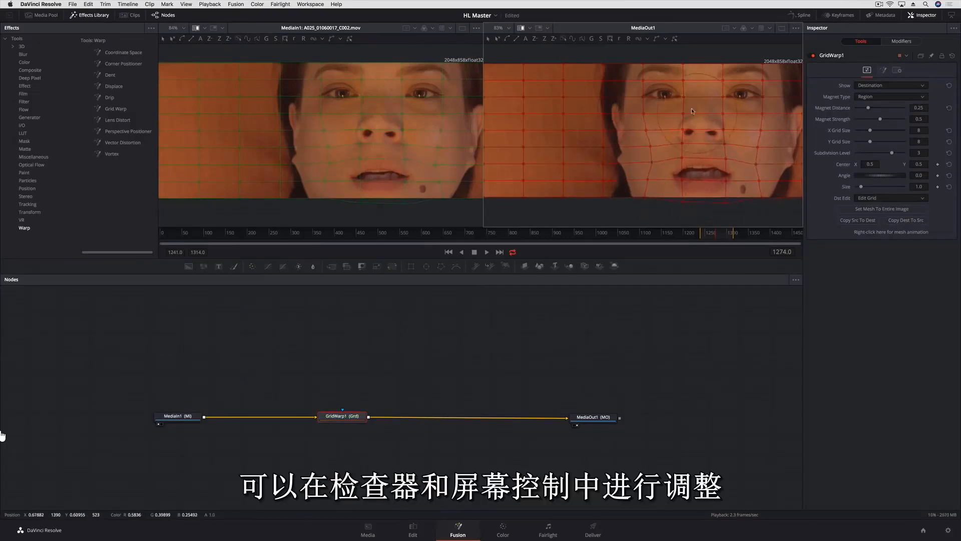
- Lower the warp mesh points around both eyes and shift the points above the eyebrows outward and upward
drag(663, 99, 664, 104)
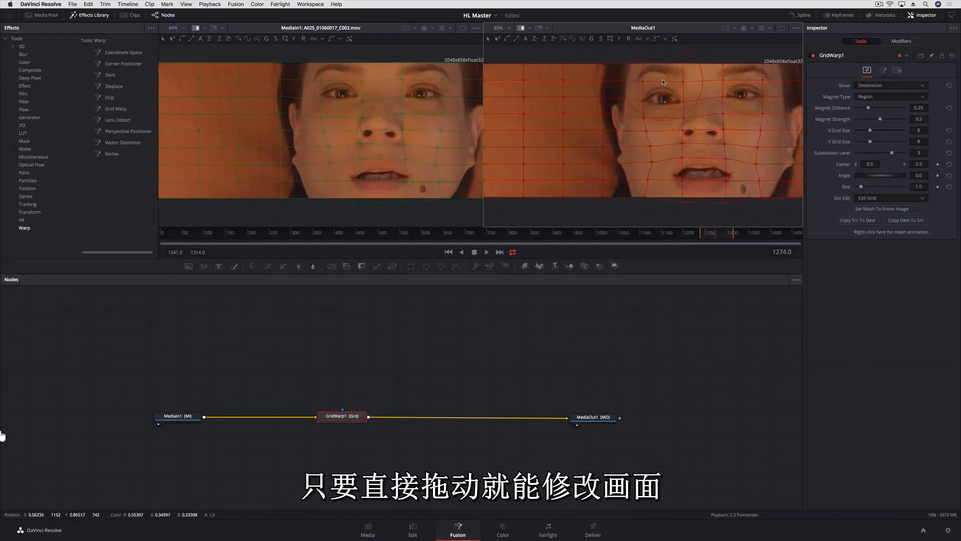
drag(755, 102, 755, 109)
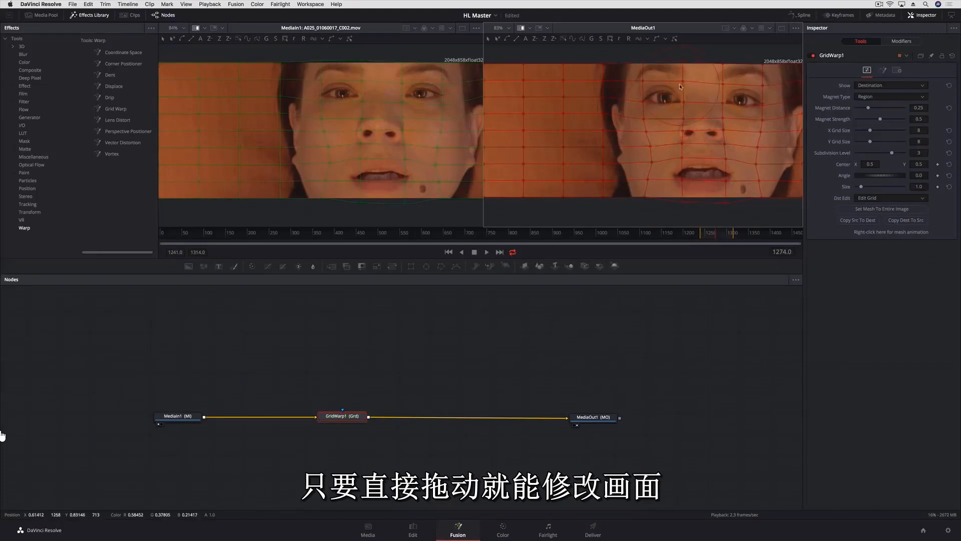
drag(680, 83, 648, 76)
drag(722, 83, 763, 75)
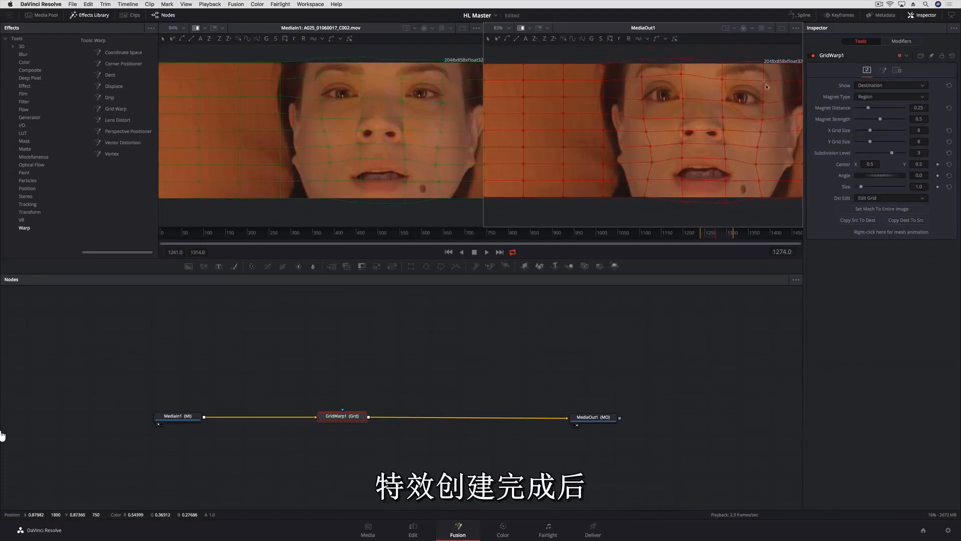
- Review the warped shot in the Edit page timeline and return to its Fusion composition
click(414, 529)
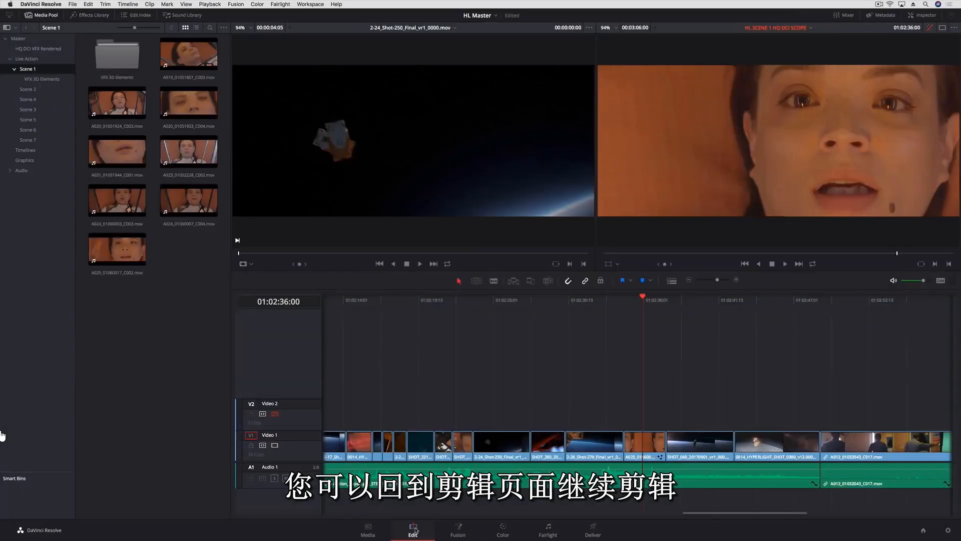
click(630, 301)
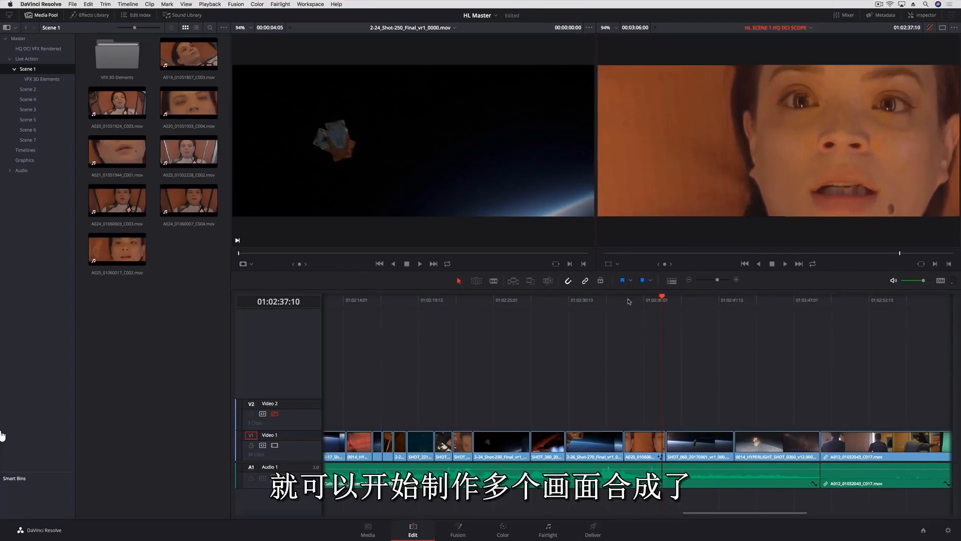
click(459, 529)
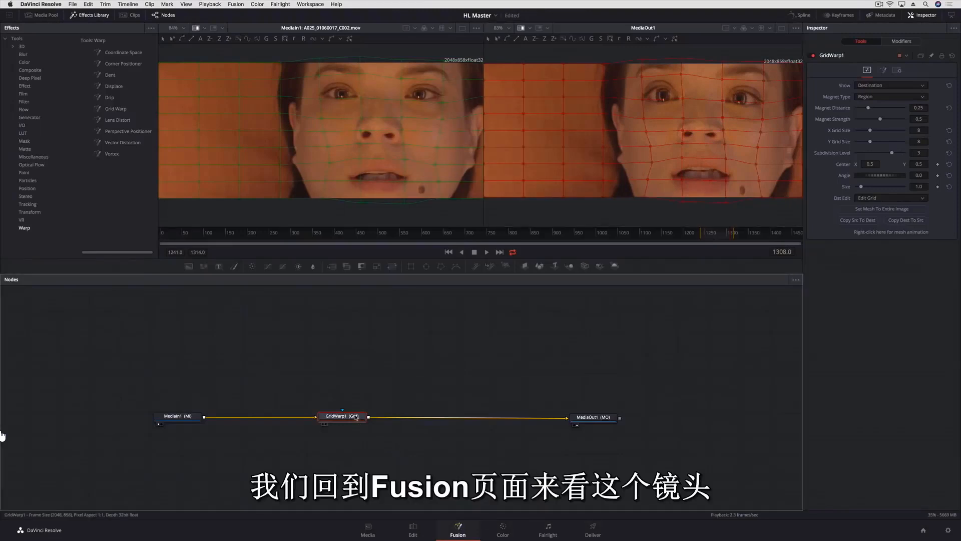
- Delete the GridWarp1 node and close the effects library
key(Delete)
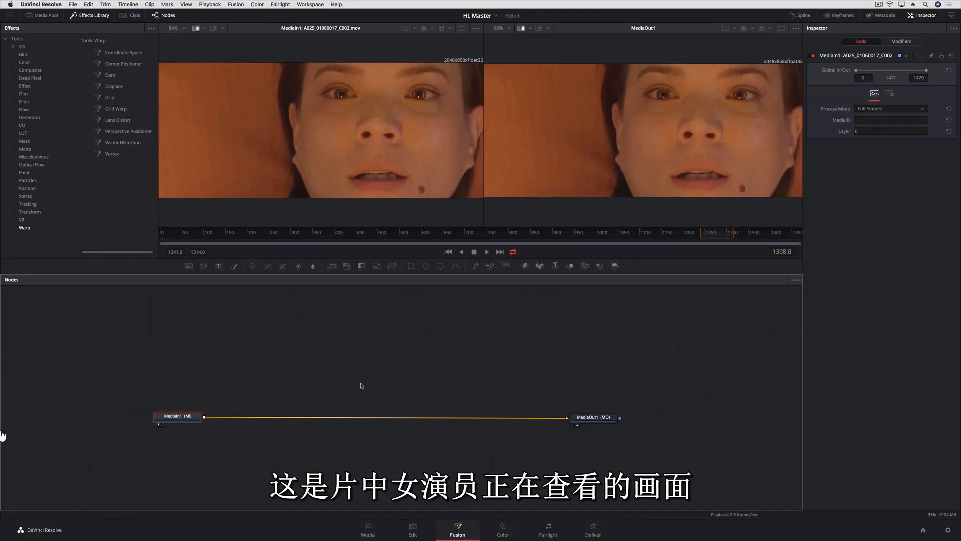
click(88, 15)
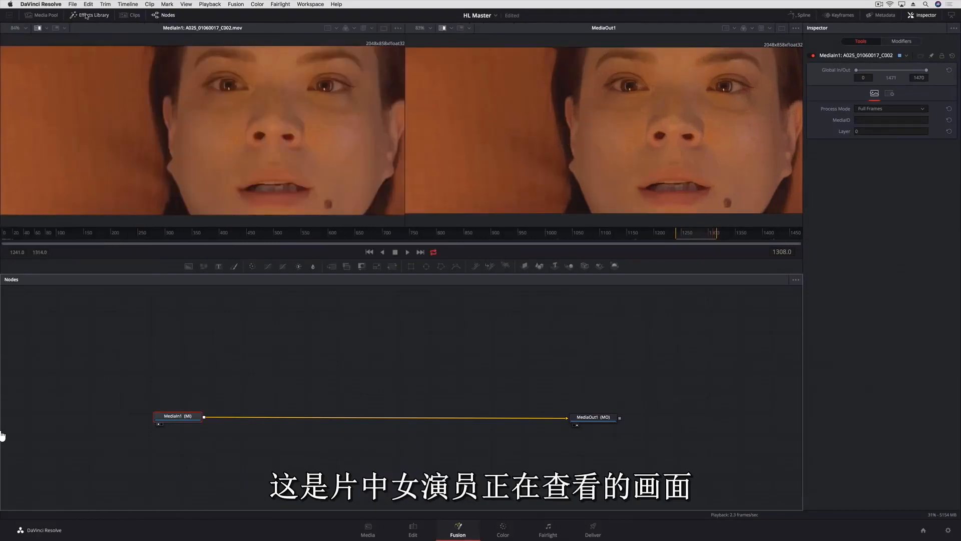
- Add the POD_GUI_ANIMATION clip from the VFX 3D Elements bin to the node graph above the MediaIn1–MediaOut1 connection
click(47, 16)
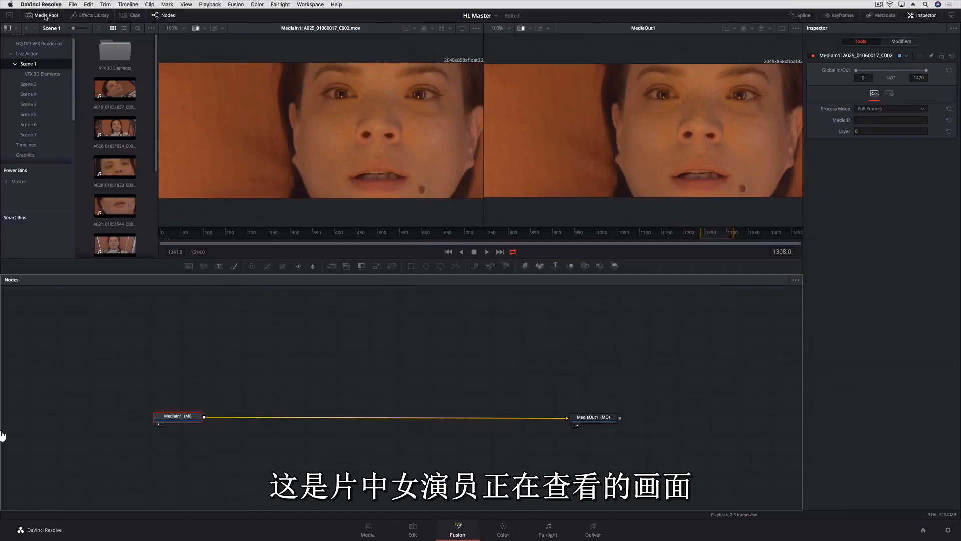
click(40, 74)
scroll(150, 90, down, 10)
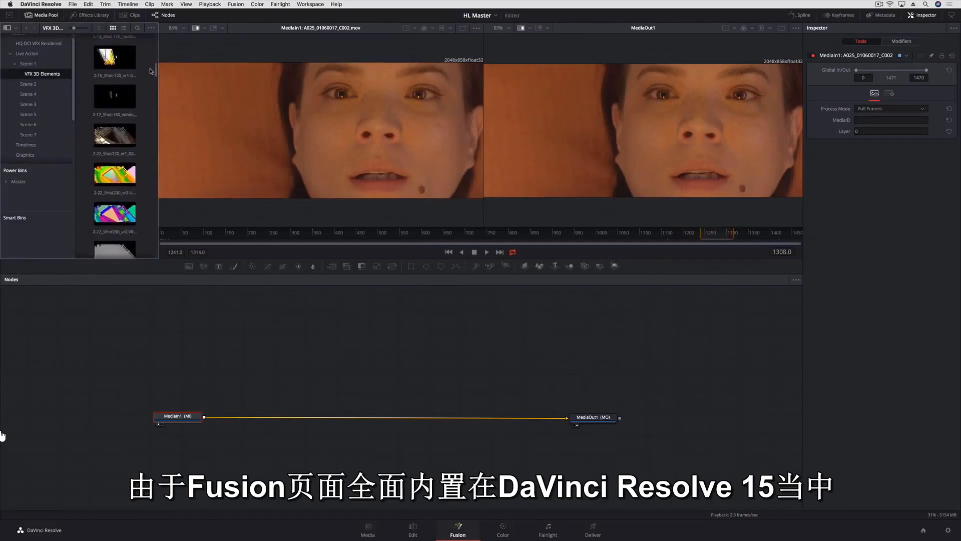
drag(149, 91, 153, 154)
drag(115, 100, 319, 346)
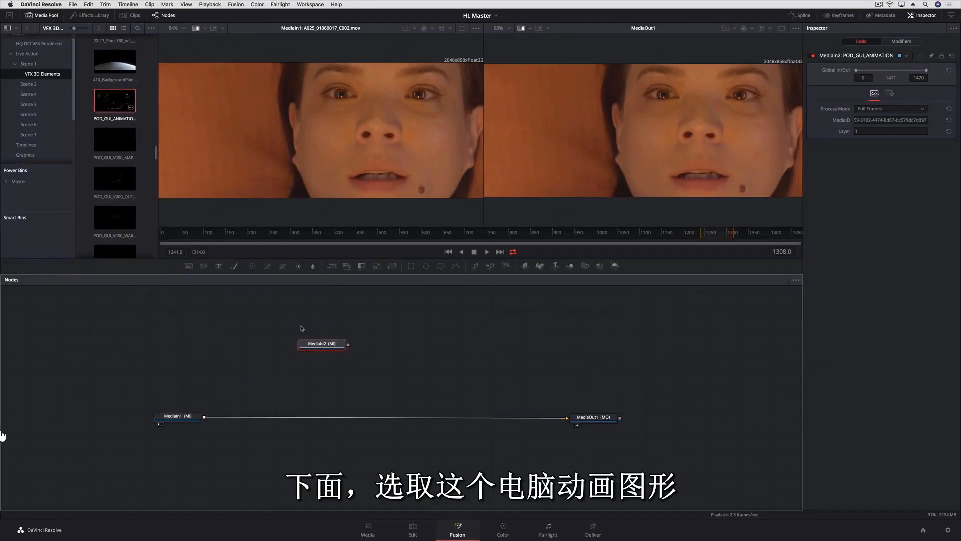
- Close the media pool and display the POD_GUI_ANIMATION node in the first viewer
click(43, 16)
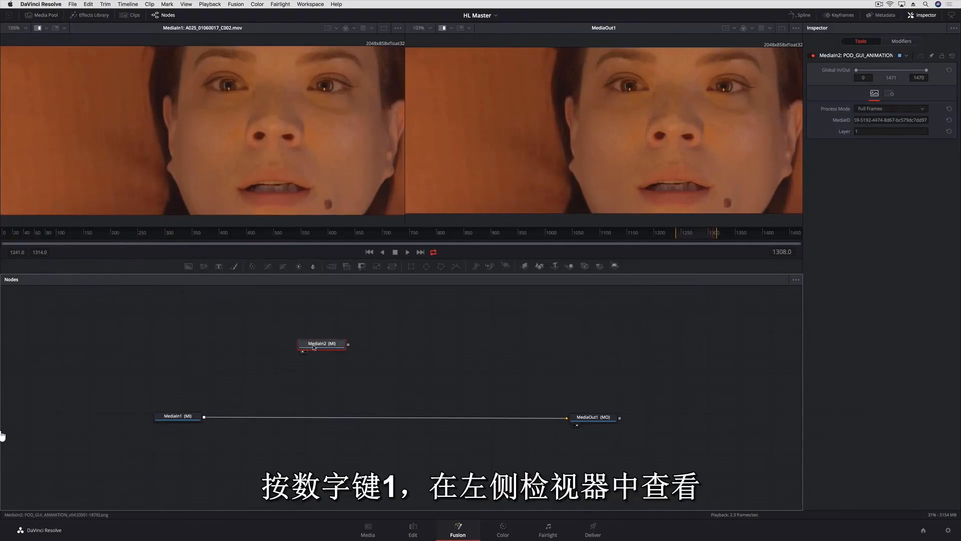
key(1)
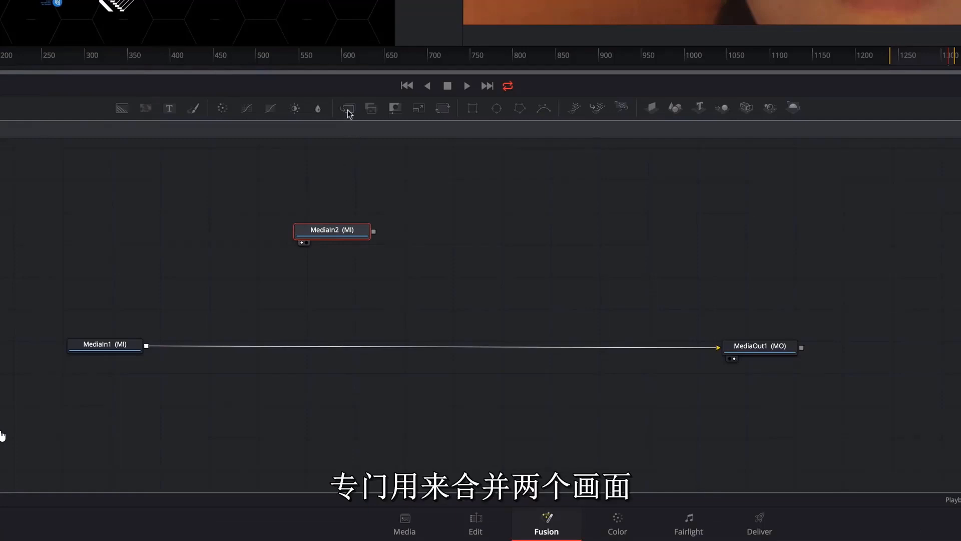
- Insert a Merge node between MediaIn1 and MediaOut1 and connect MediaIn2 to it as the foreground
drag(348, 110, 339, 349)
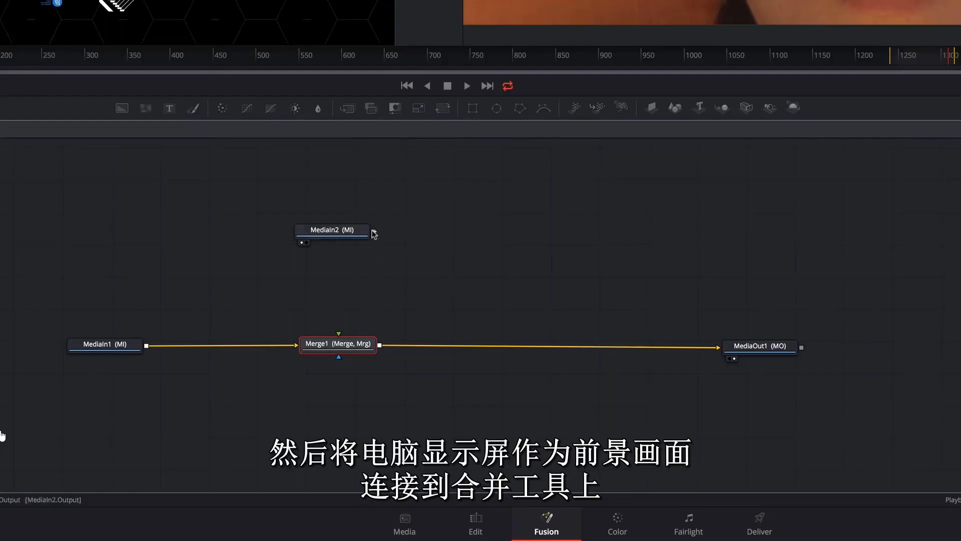
drag(374, 233, 343, 349)
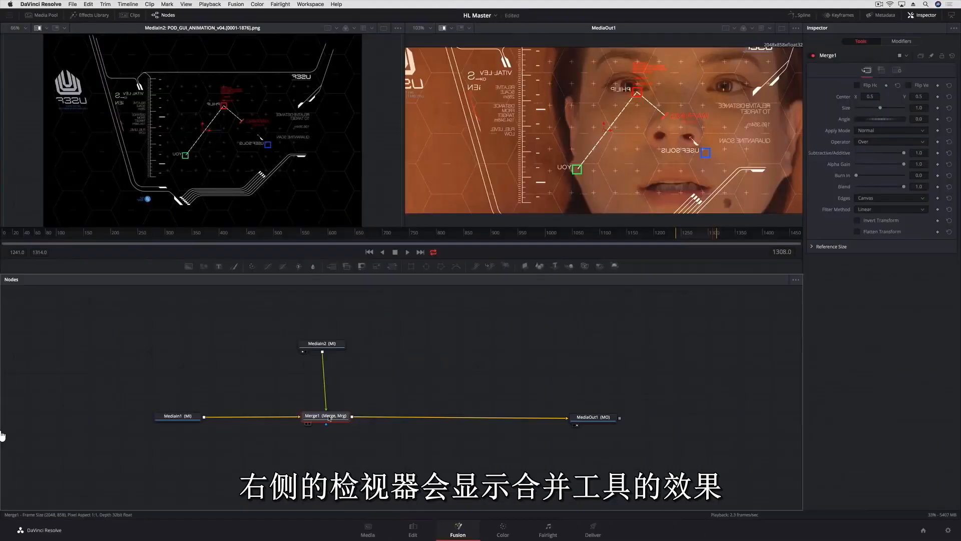
- Move MediaIn2 higher, insert a Blur node between it and Merge1, and set the blur size to 2.4
drag(329, 346, 336, 323)
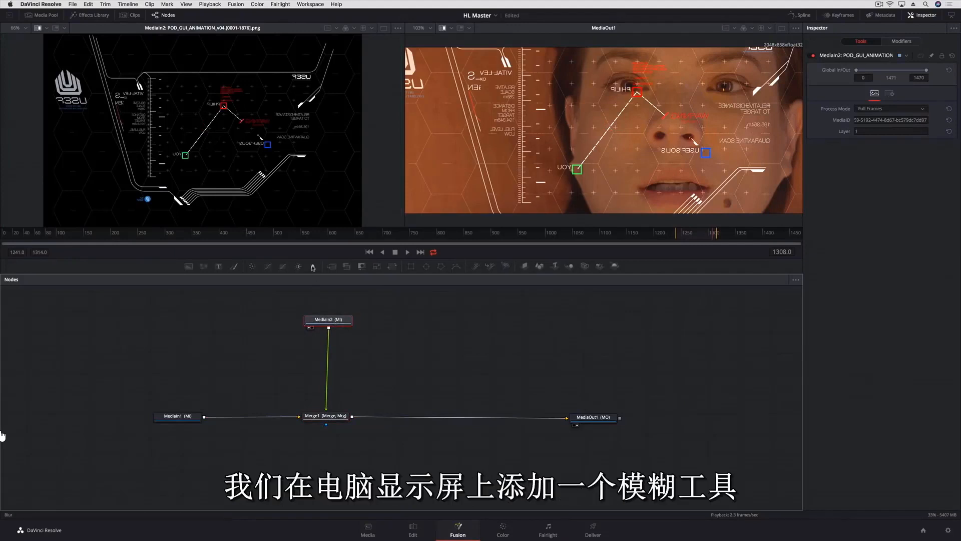
drag(313, 271, 345, 363)
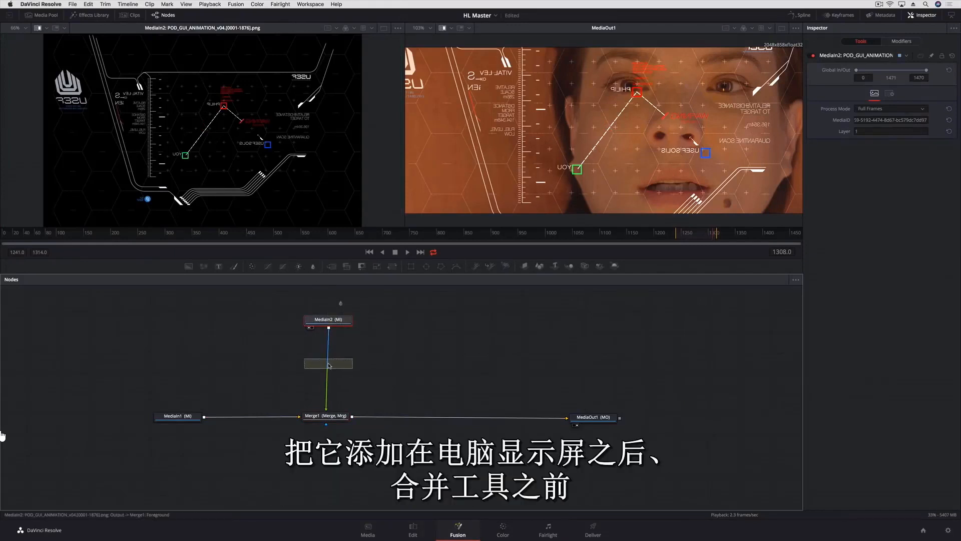
click(328, 366)
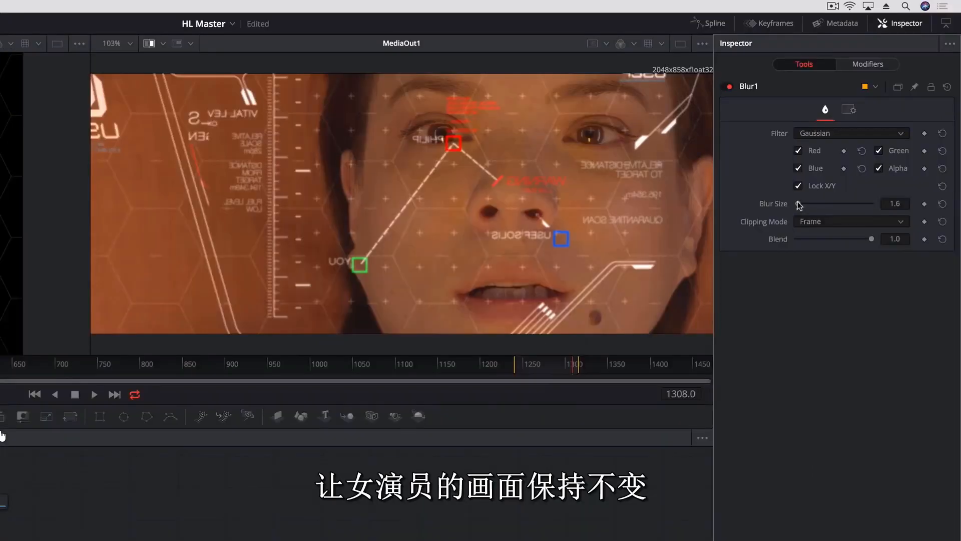
drag(856, 130, 859, 131)
drag(802, 204, 800, 206)
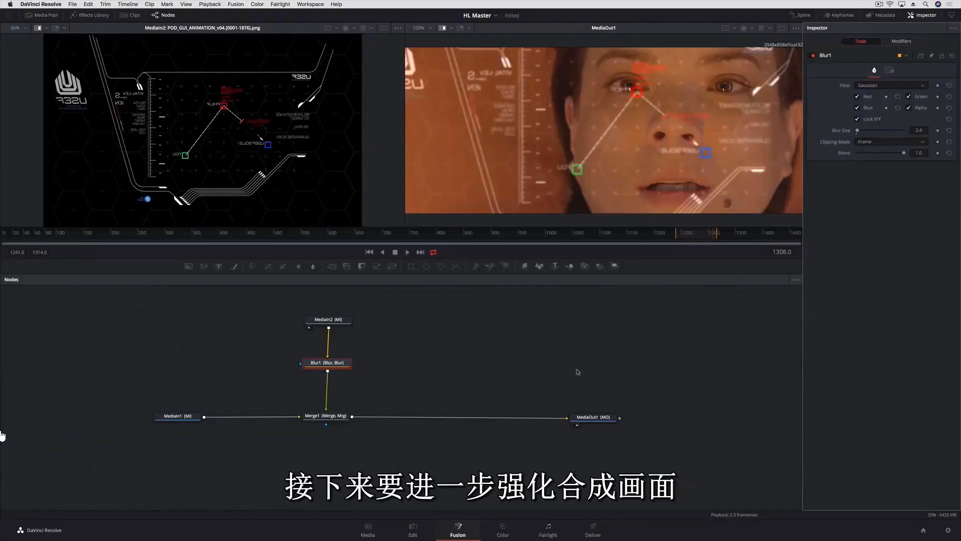
- Set the apply mode of Merge1 to Lighten to blend the screen graphic into the shot
click(333, 416)
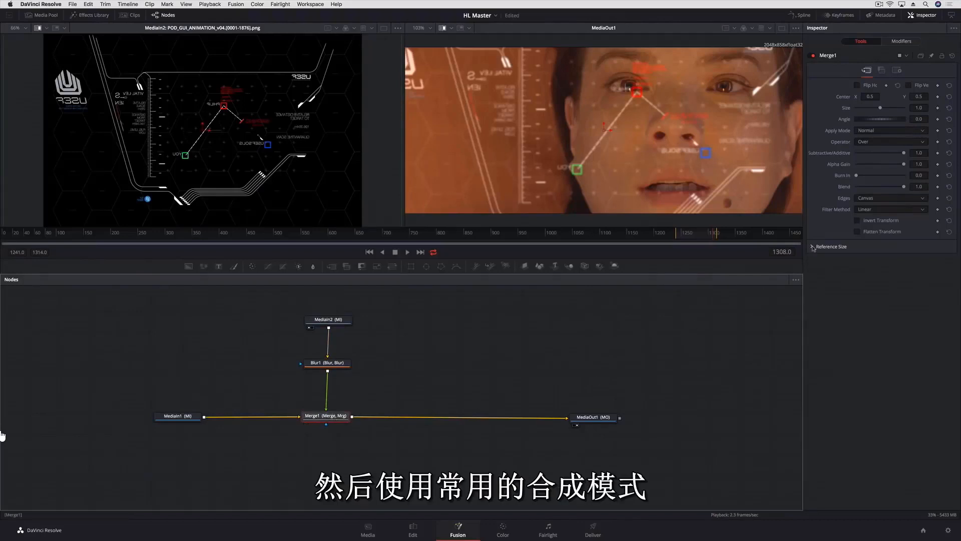
click(885, 132)
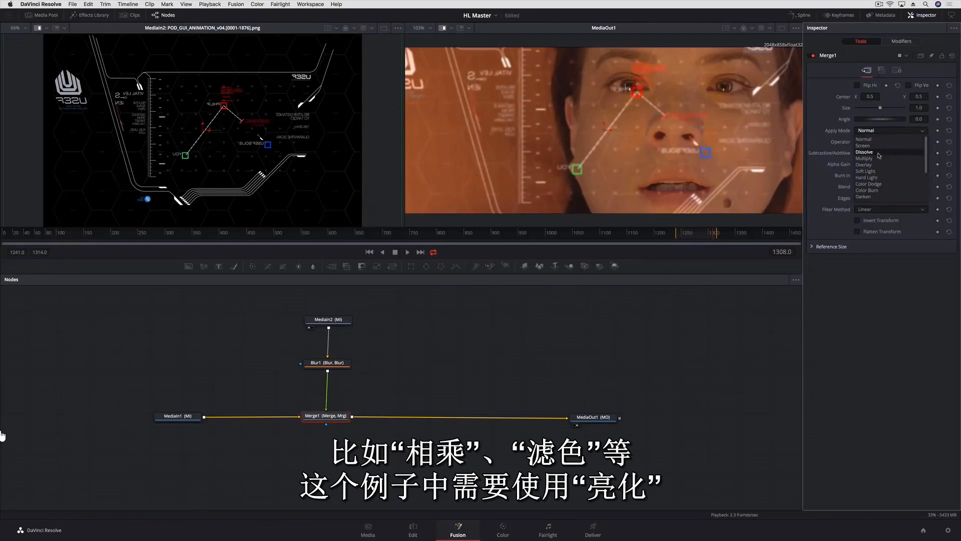
scroll(880, 185, down, 1)
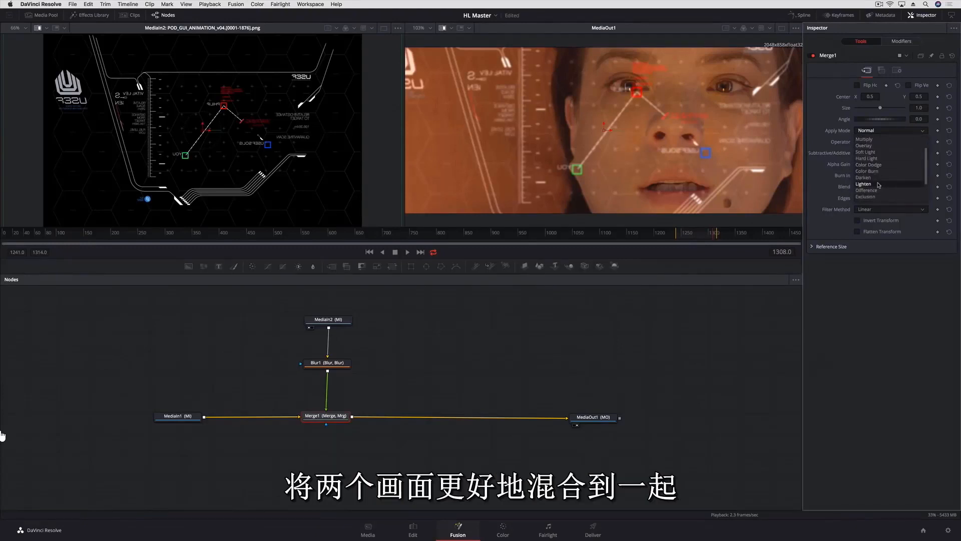
click(879, 184)
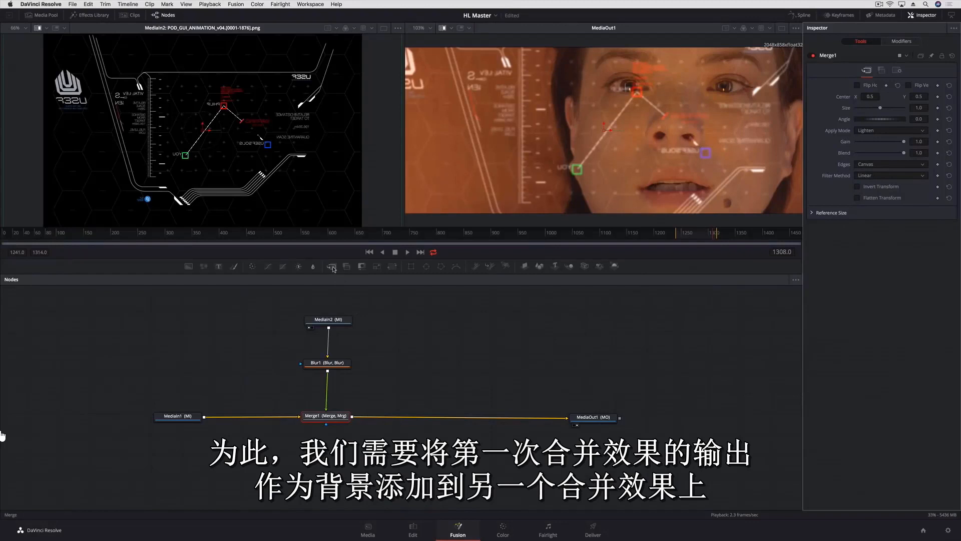
- Insert a second Merge node between Merge1 and MediaOut1 and add a Background node above it
drag(333, 268, 433, 419)
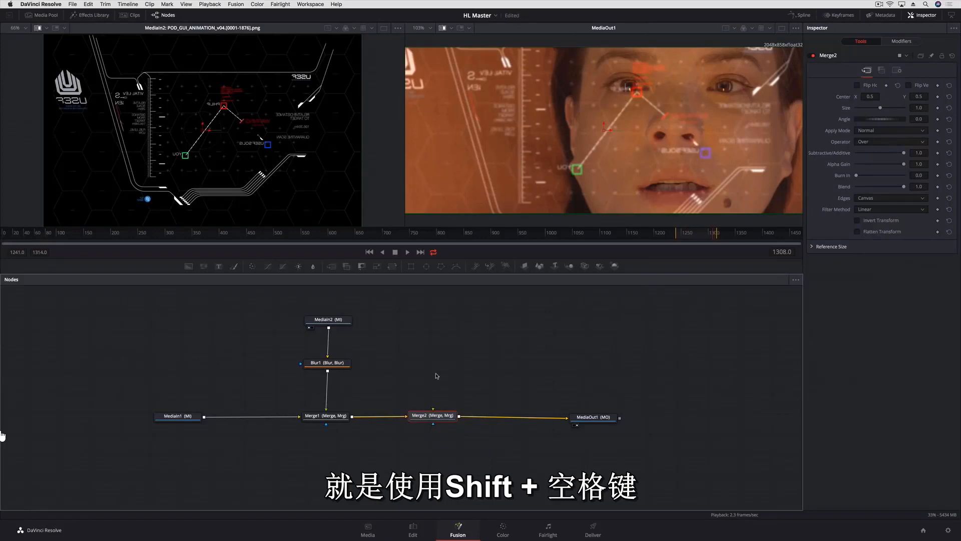
key(shift+space)
text(b)
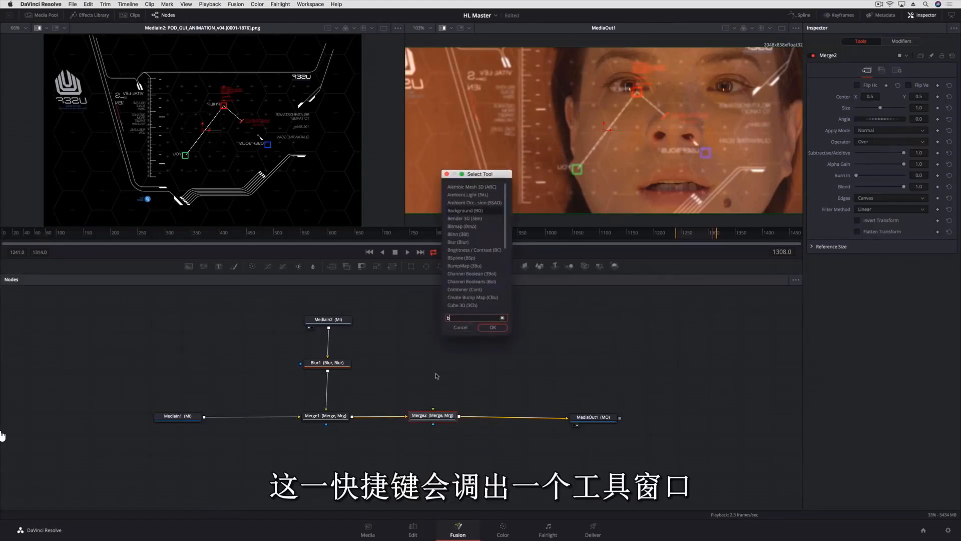
text(ack)
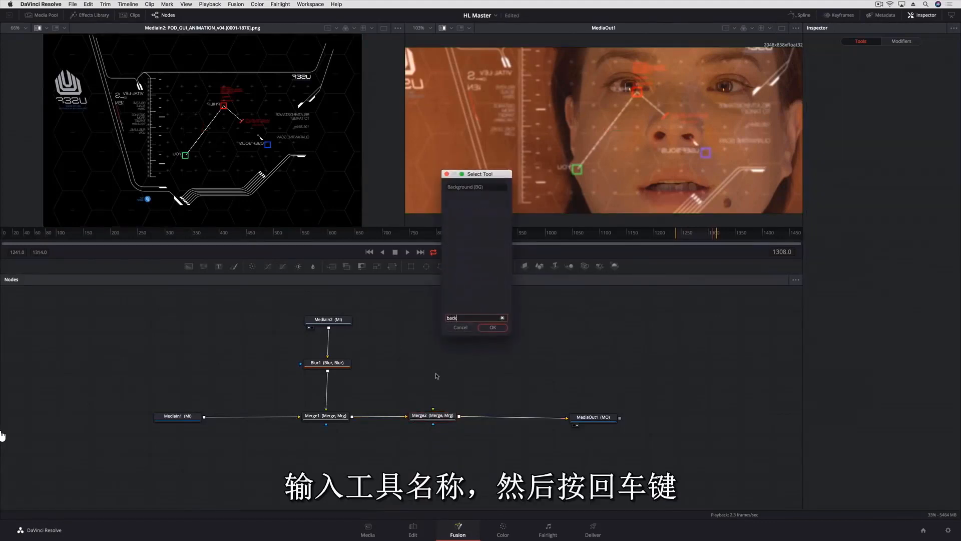
key(Return)
drag(436, 375, 437, 319)
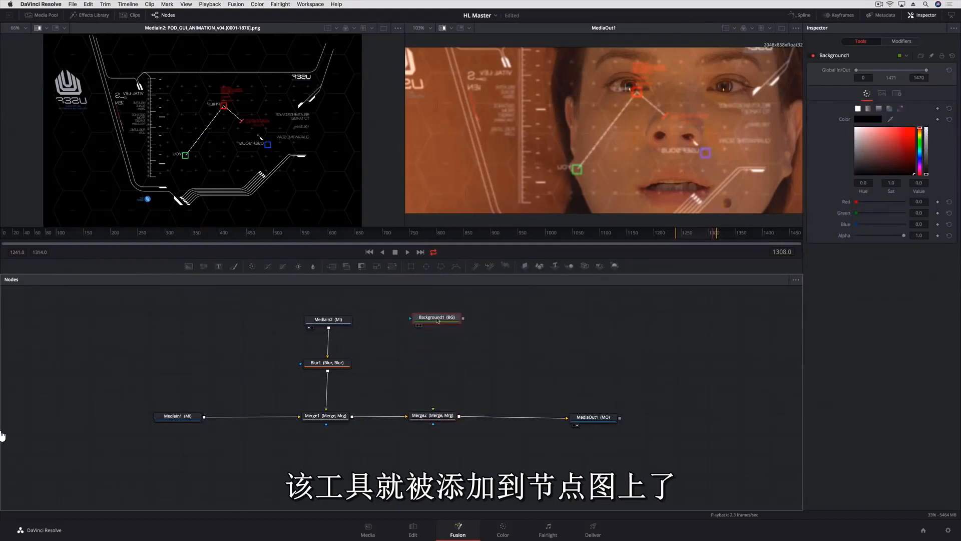
- Connect Background1 through a new Paint node into Merge2 as the foreground, and set the background's alpha to 0
mouse_move(193, 129)
mouse_down()
mouse_move(216, 157)
mouse_move(524, 301)
mouse_move(537, 287)
mouse_up()
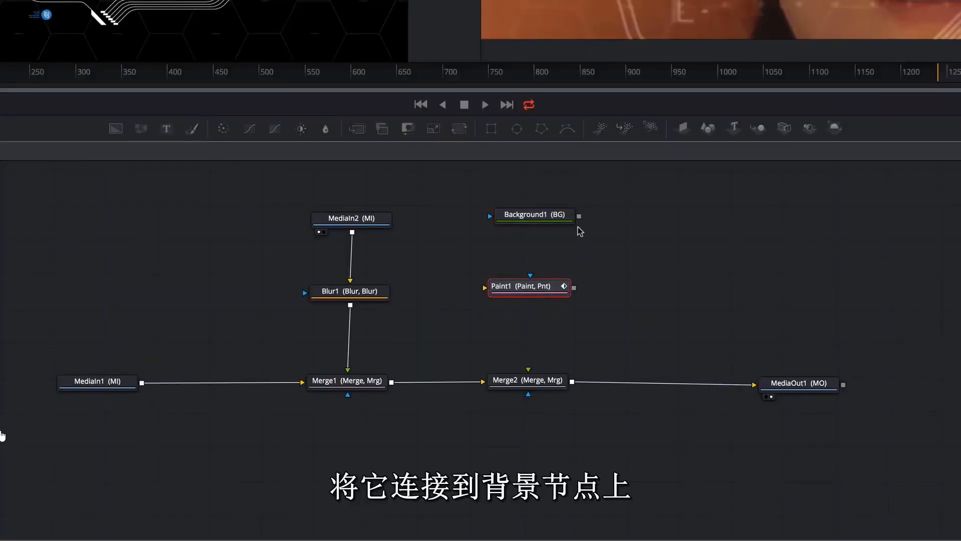
mouse_move(581, 219)
mouse_down()
mouse_move(552, 279)
mouse_move(573, 291)
mouse_up()
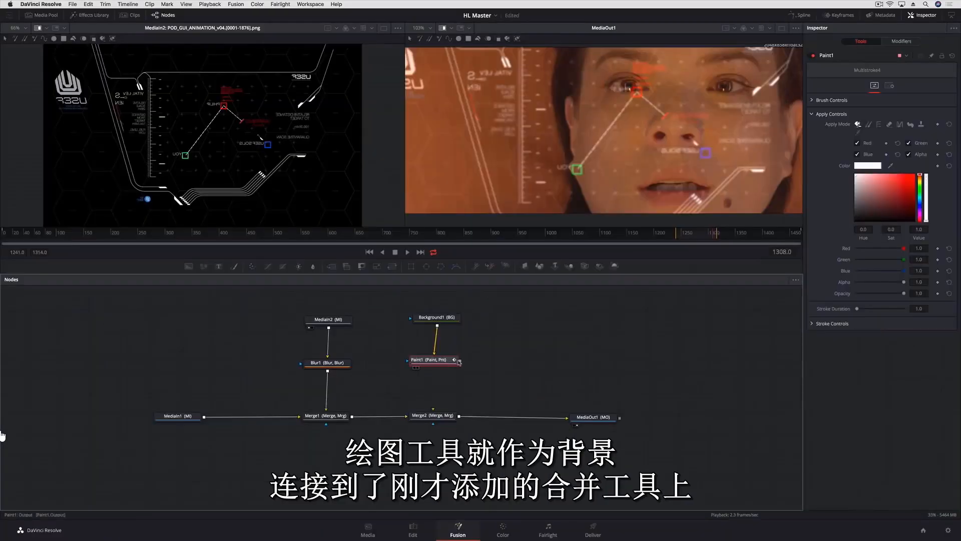
drag(461, 361, 441, 421)
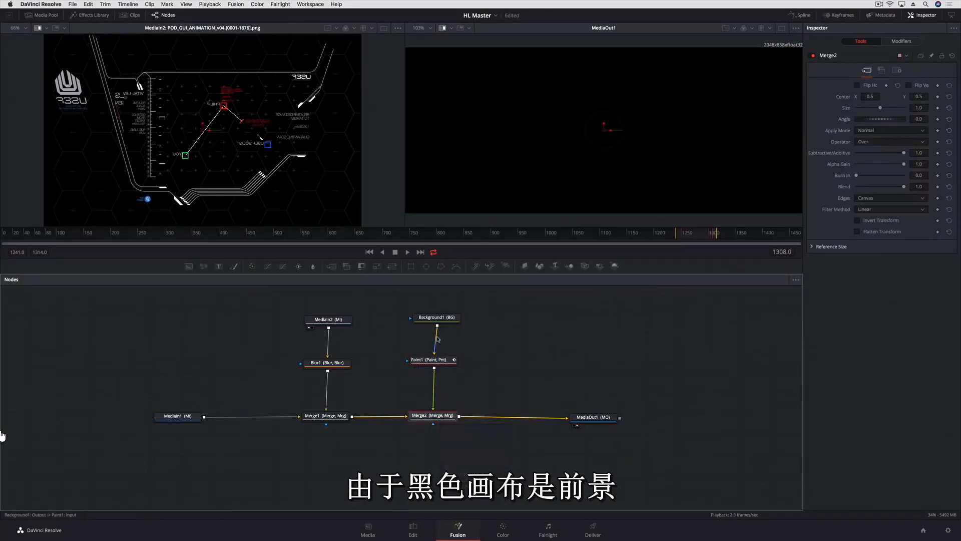
click(436, 318)
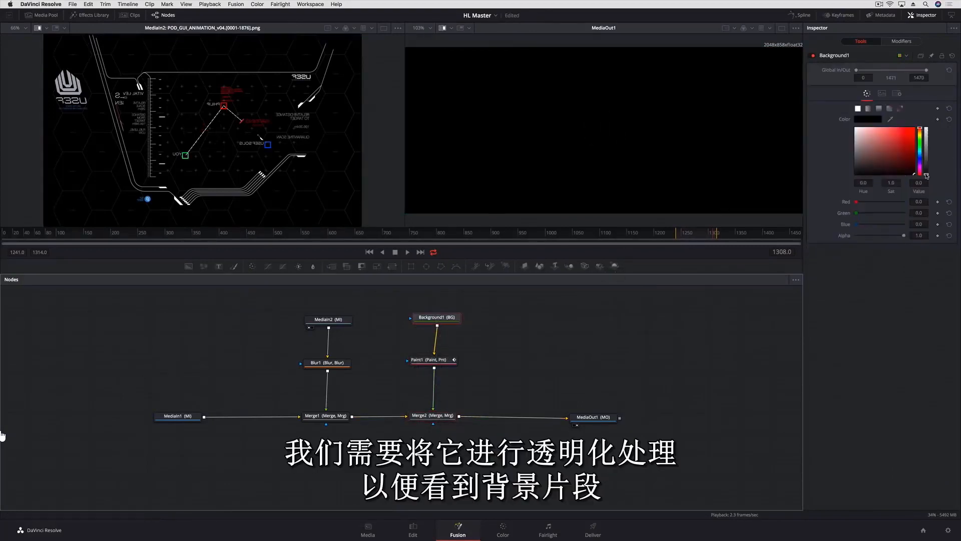
drag(927, 175, 928, 126)
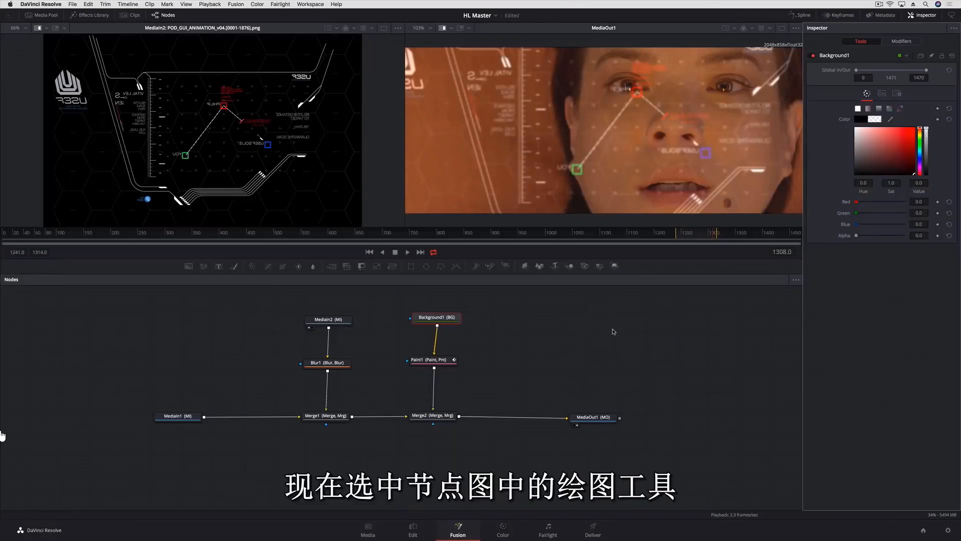
- Choose the Stroke tool for Paint1 and set a soft brush with size about 0.027 and softness about 1.2
click(444, 364)
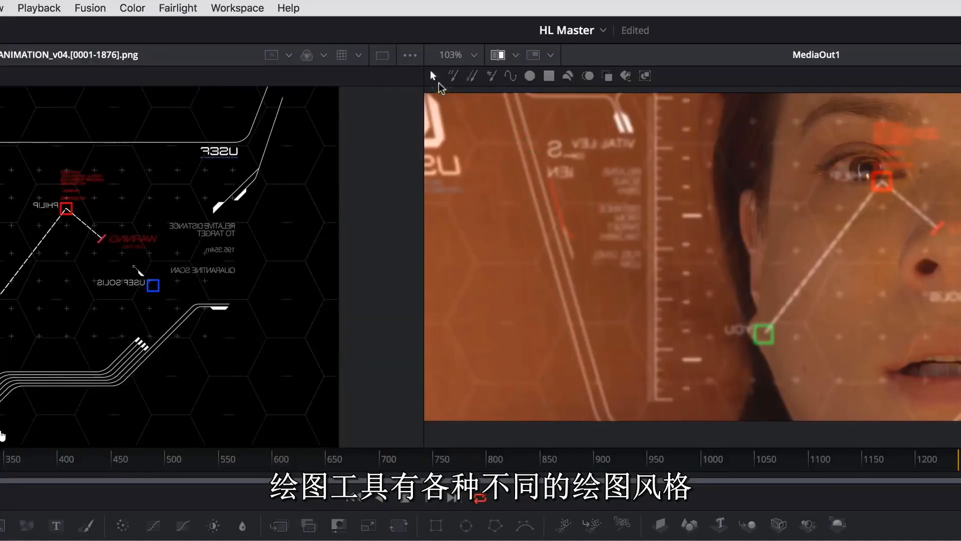
click(510, 75)
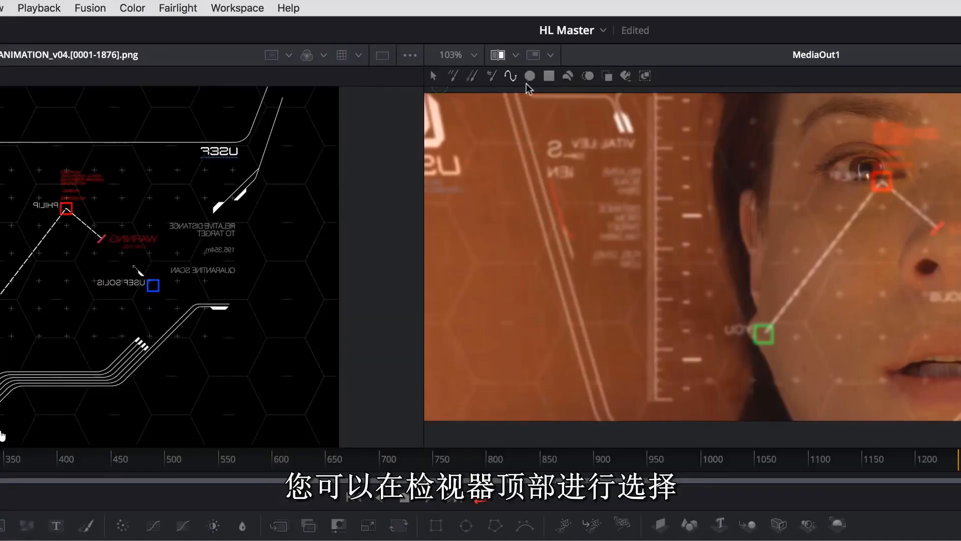
click(494, 76)
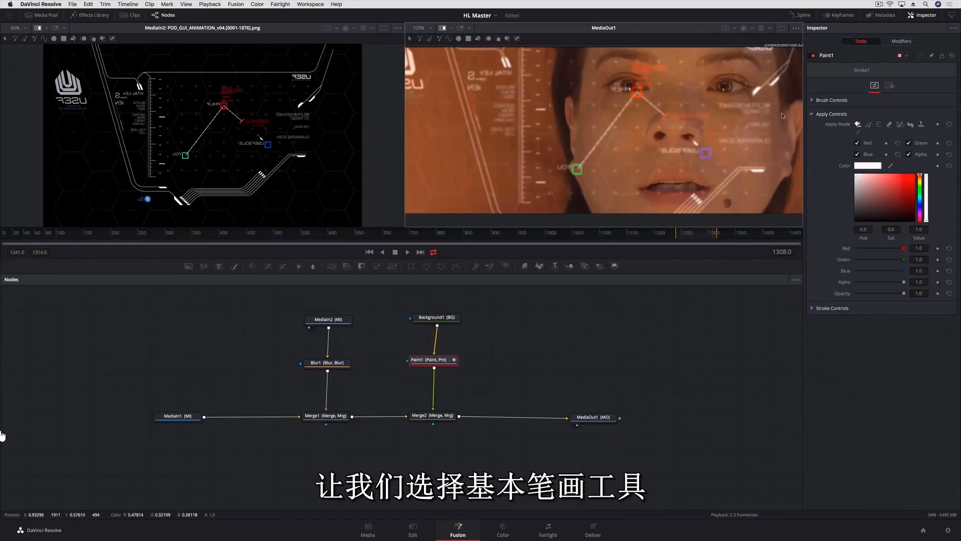
click(813, 101)
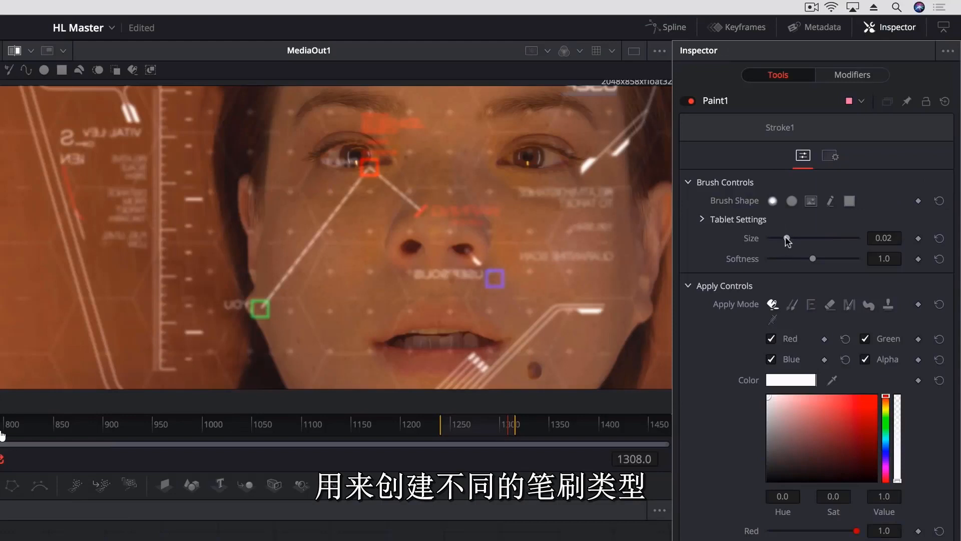
drag(865, 132, 869, 132)
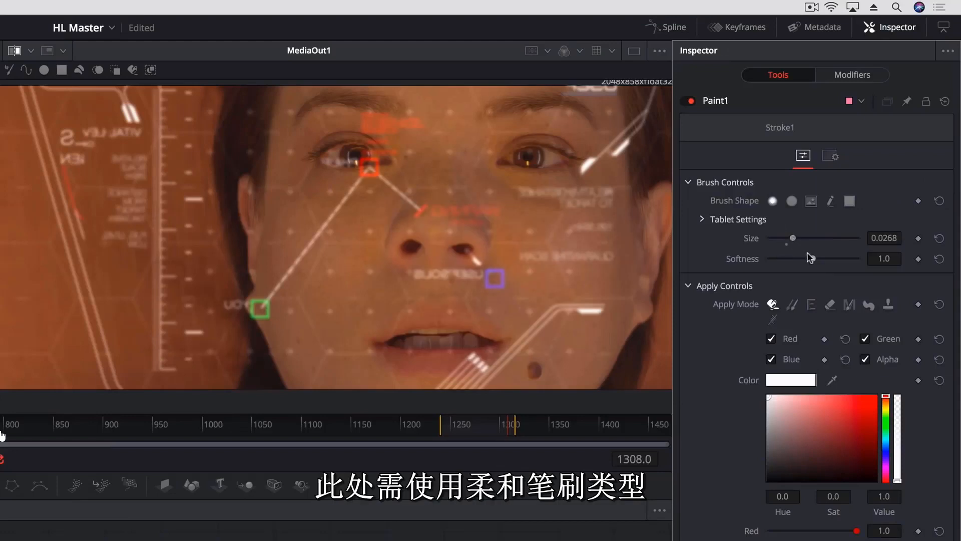
drag(808, 254, 821, 259)
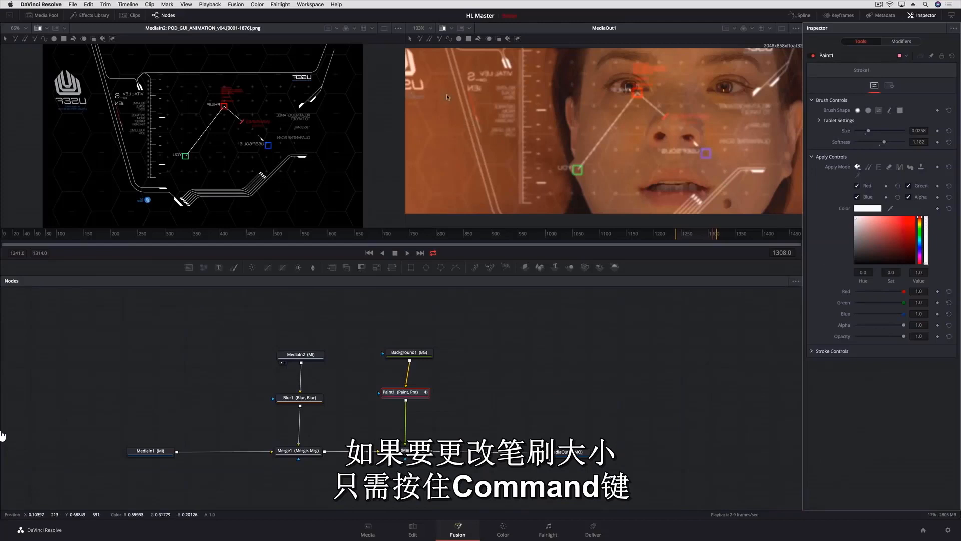
- Enlarge the brush to about 0.4 and paint broad white strokes at the picture's upper-left and lower-right corners
drag(446, 93, 506, 141)
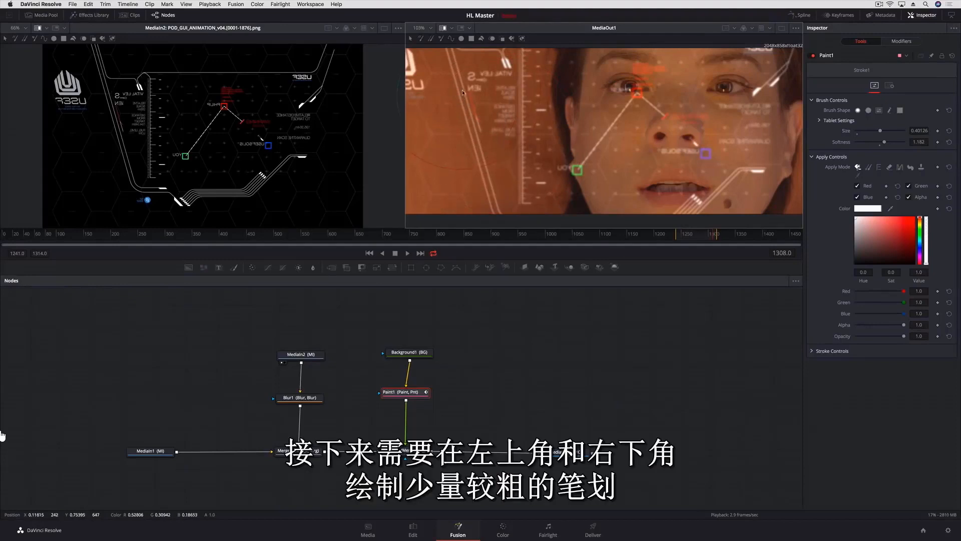
drag(445, 93, 466, 100)
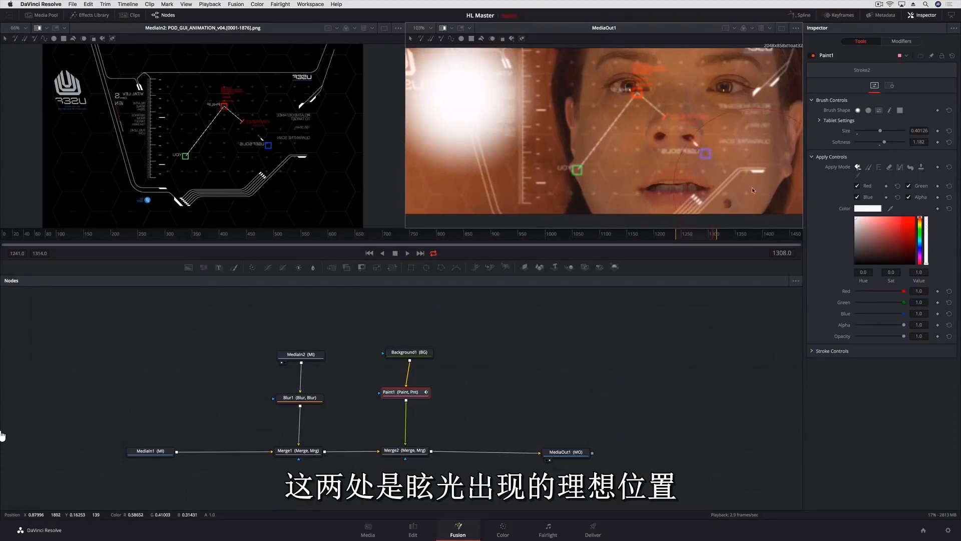
click(771, 179)
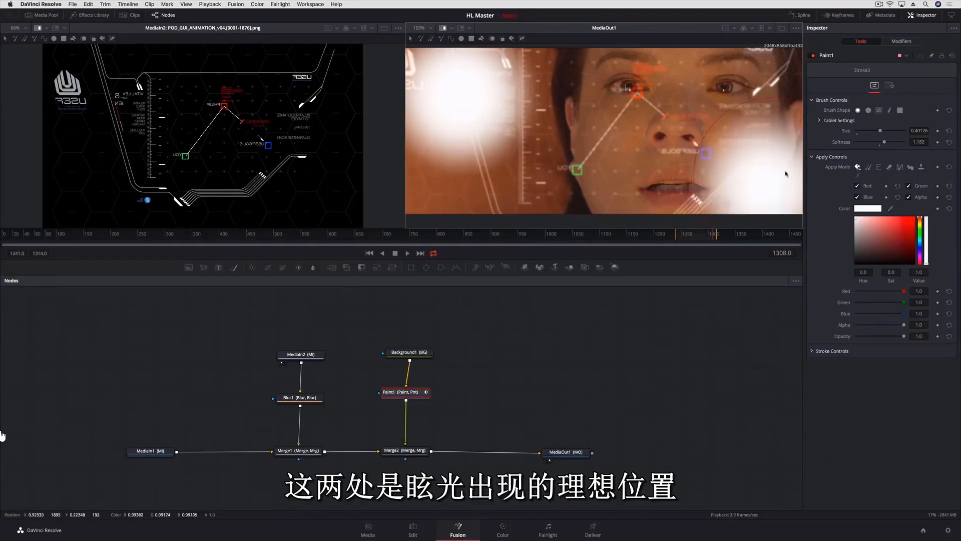
- Recolour the Stroke2 modifier to a pale orange and set its brush size to 0.3969
click(892, 43)
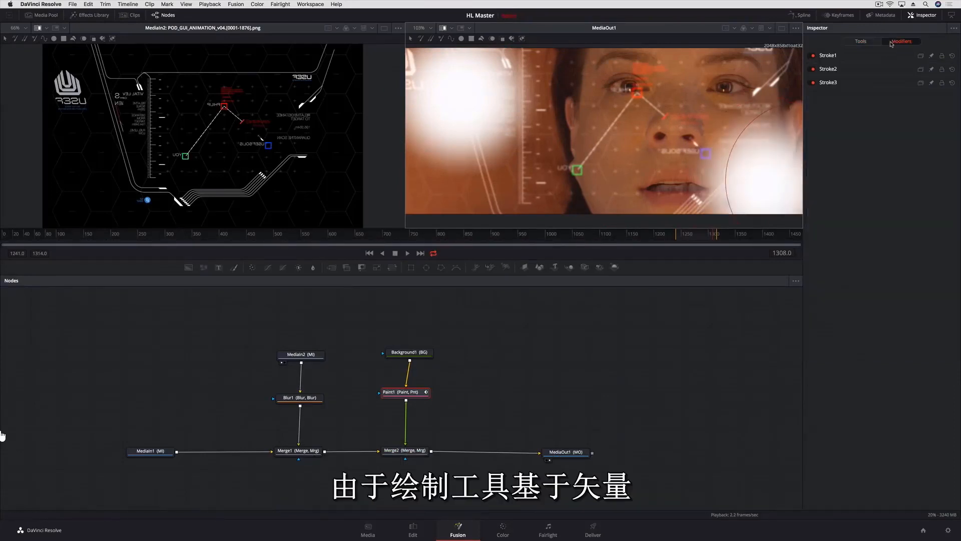
click(833, 70)
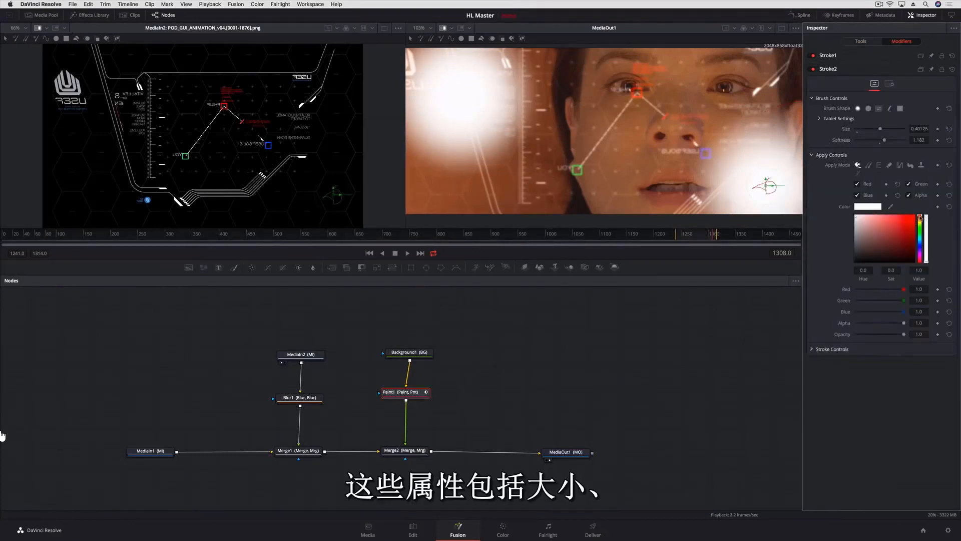
drag(921, 218, 920, 221)
click(872, 220)
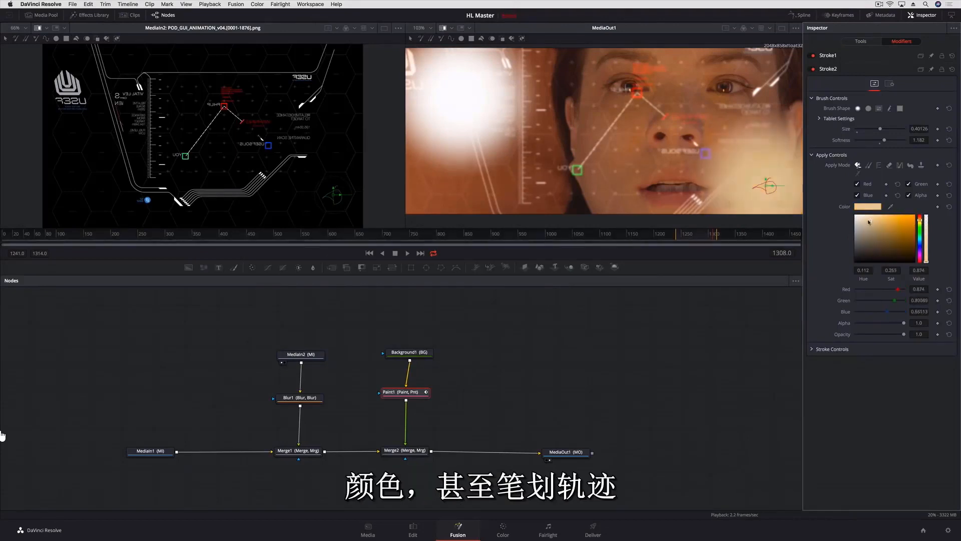
mouse_move(880, 129)
mouse_down()
mouse_move(871, 130)
mouse_move(879, 130)
mouse_up()
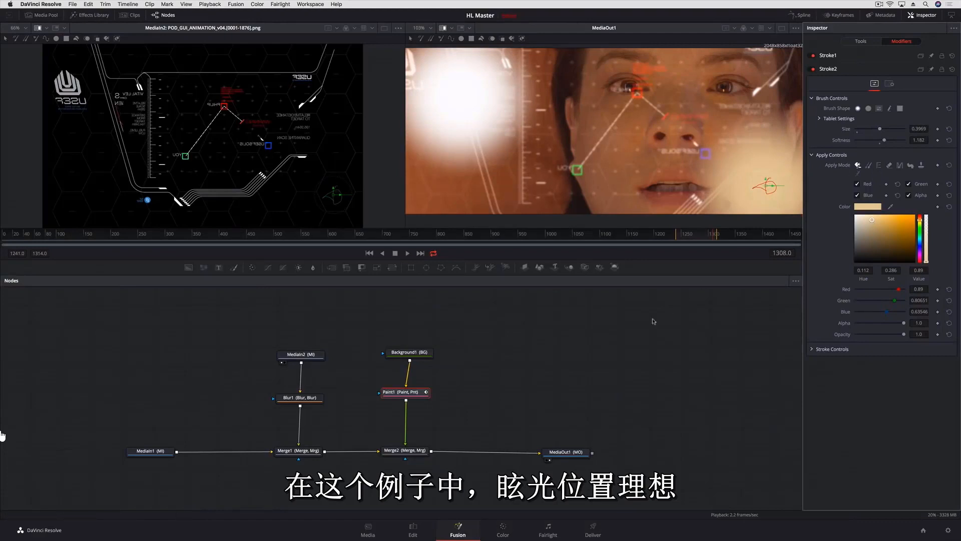
- Set Merge2's apply mode to Overlay with a blend of 0.551 and play back the composite
click(404, 450)
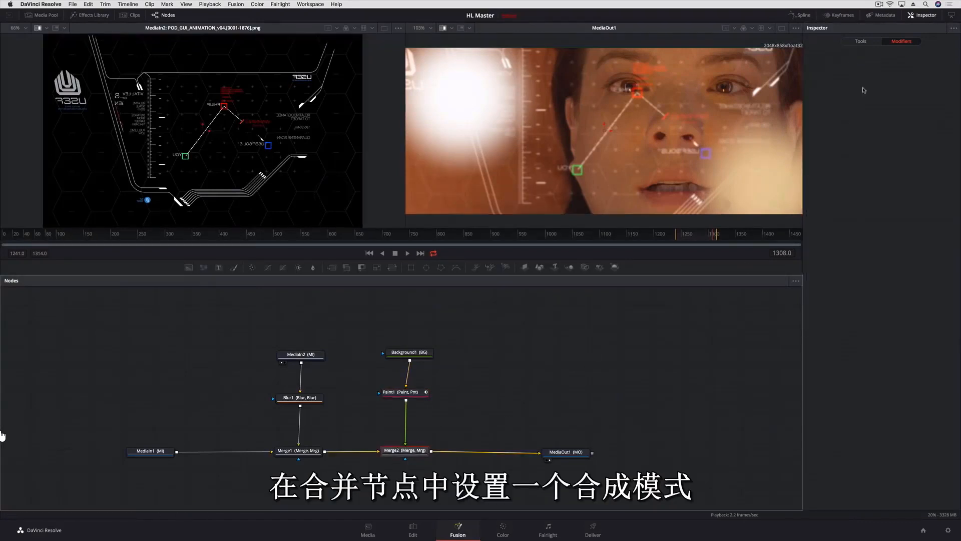
click(867, 42)
click(866, 131)
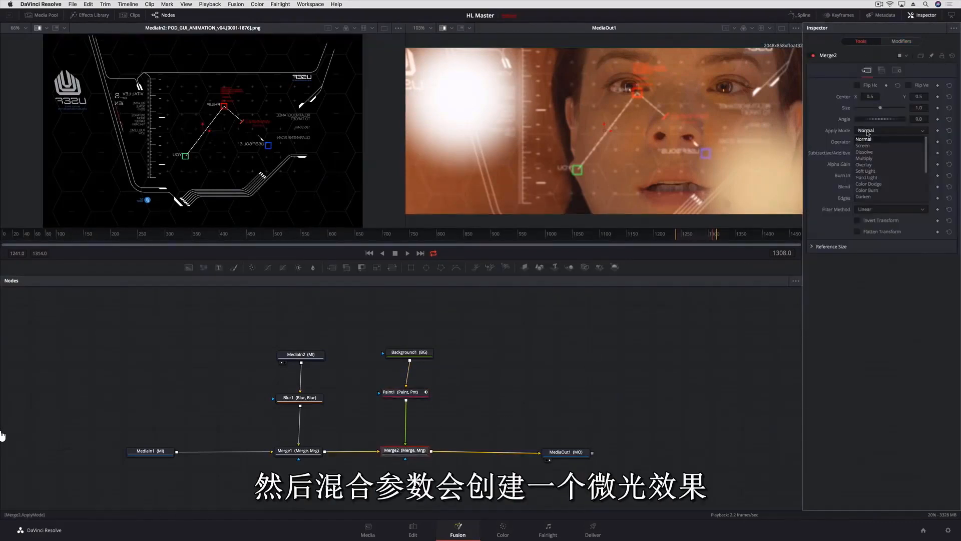
click(868, 164)
click(882, 153)
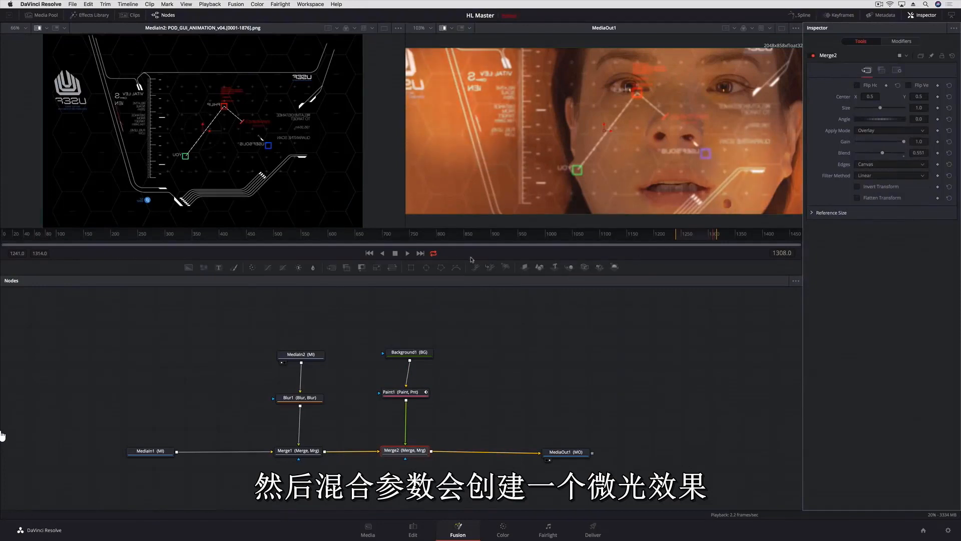
click(409, 254)
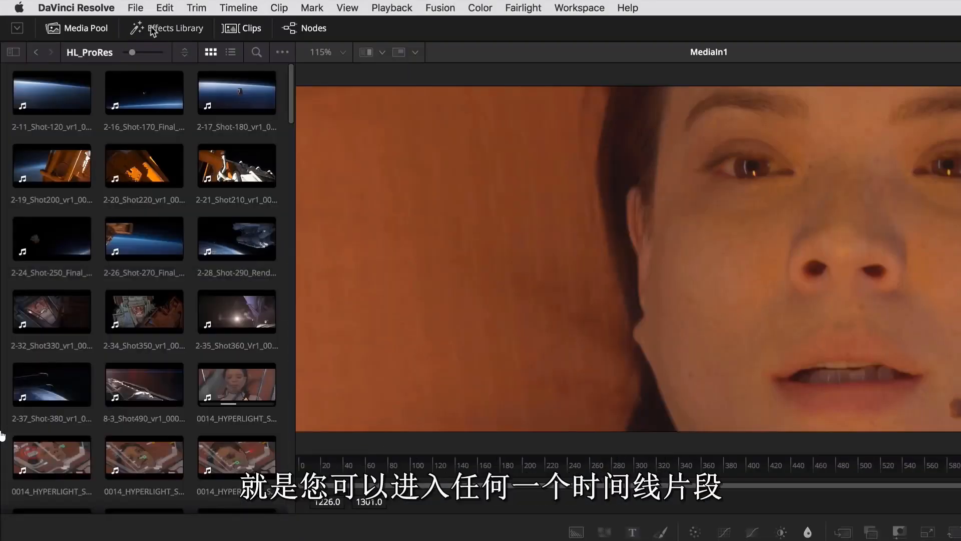
- Show the media pool's bin list and open the HyperLight Fusion Demo bin
click(13, 52)
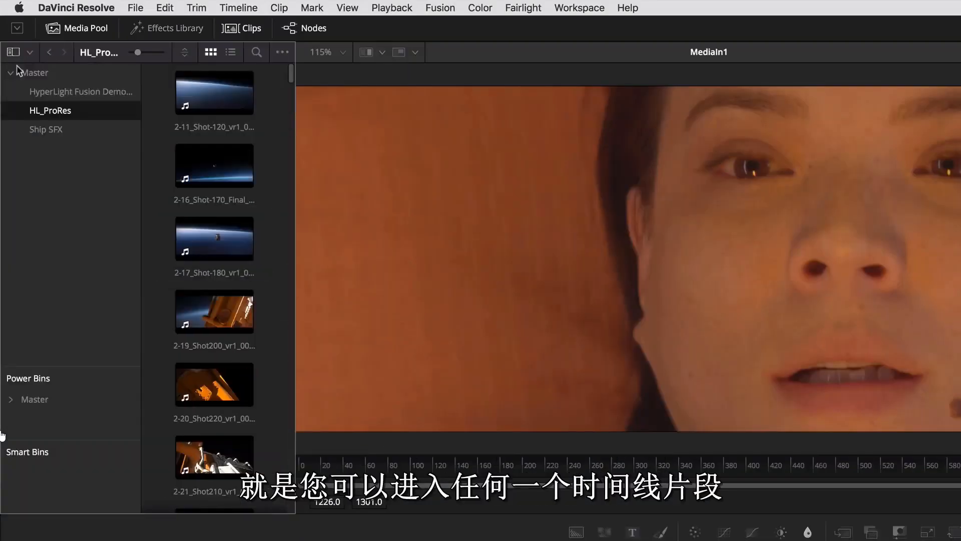
click(43, 92)
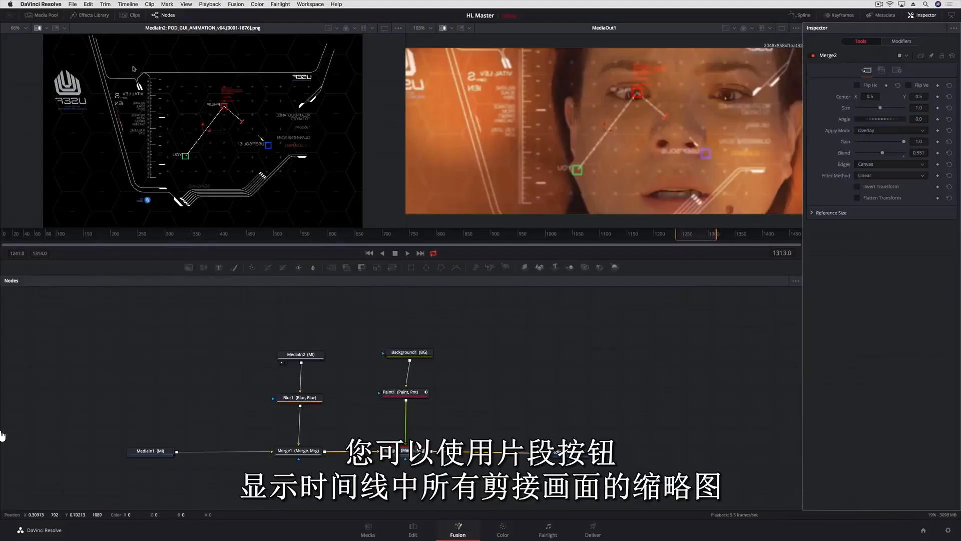
- Show the timeline's clip thumbnails and open clip 37, the green-screen shot of the man at the door
click(131, 16)
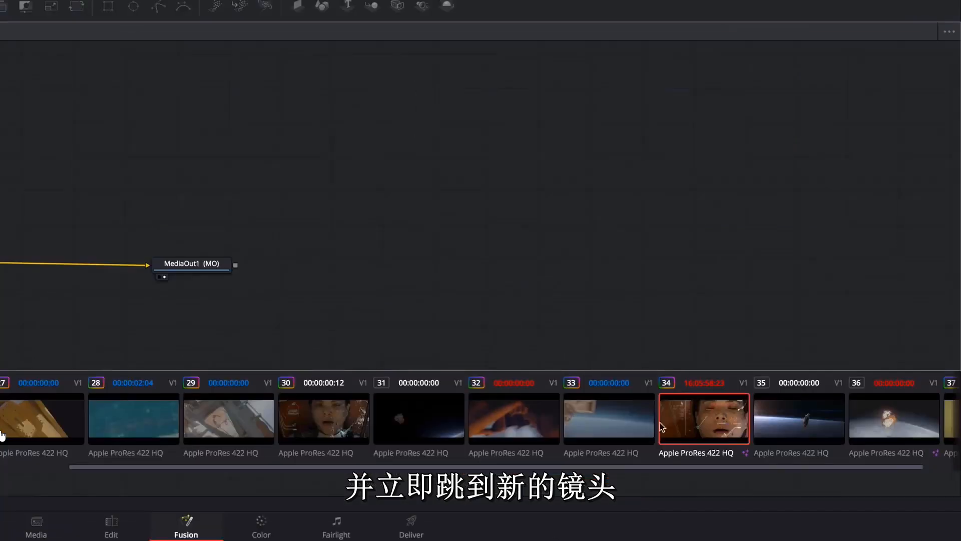
scroll(779, 468, right, 1)
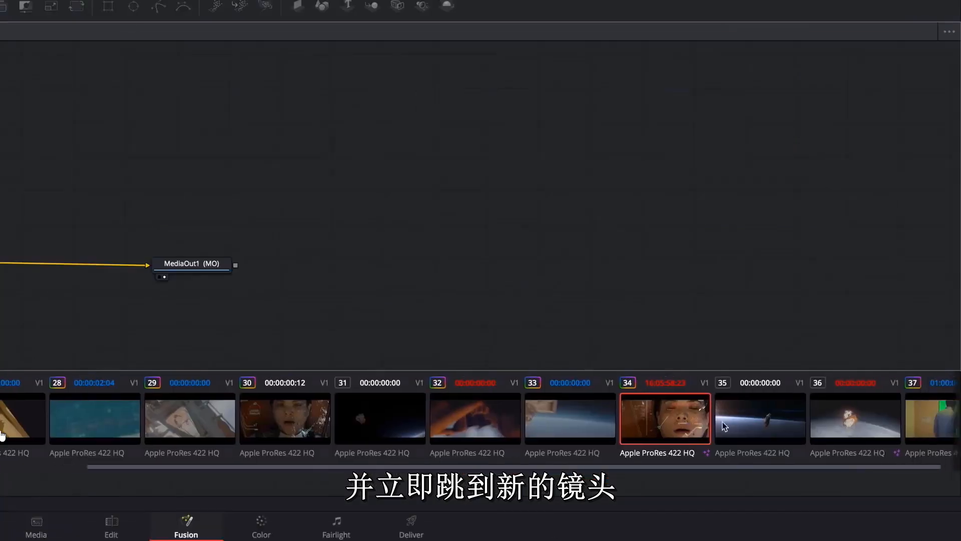
scroll(806, 416, right, 1)
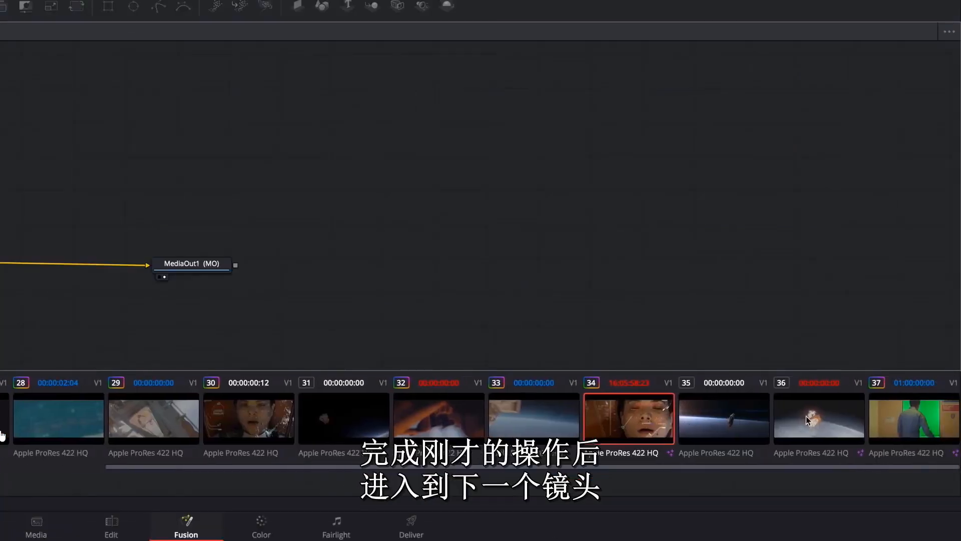
click(905, 419)
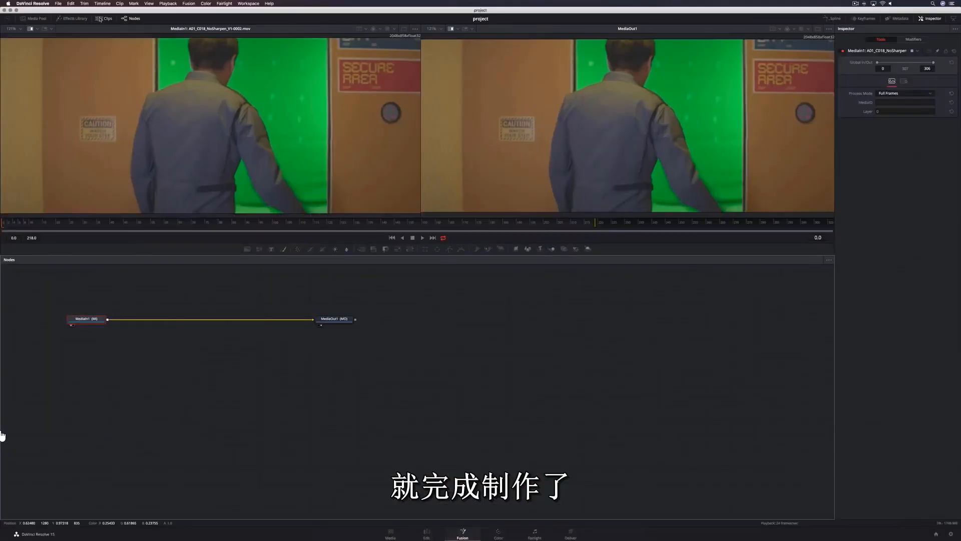
- Add a Planar Tracker node to the empty area of the node graph near MediaIn1
click(147, 330)
key(shift+space)
text(pla)
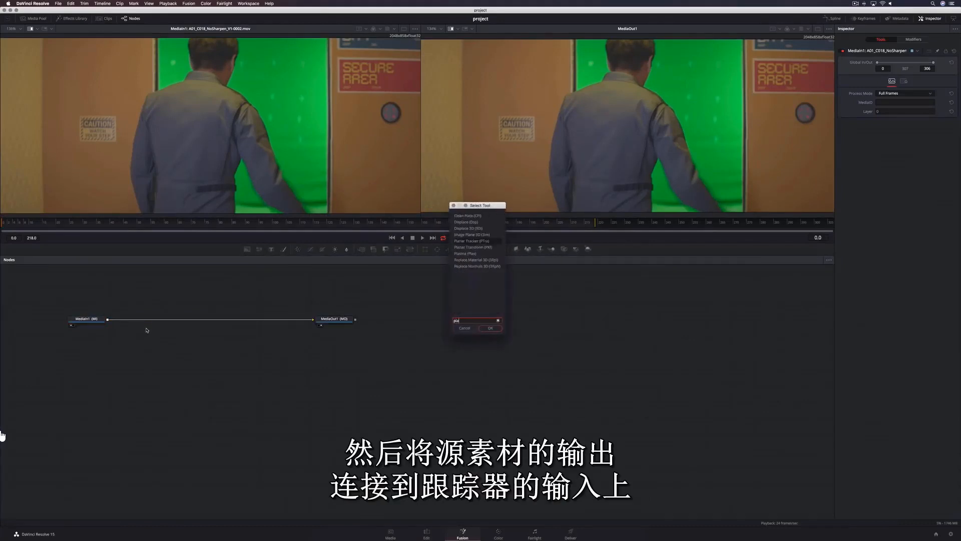
text(n)
key(Return)
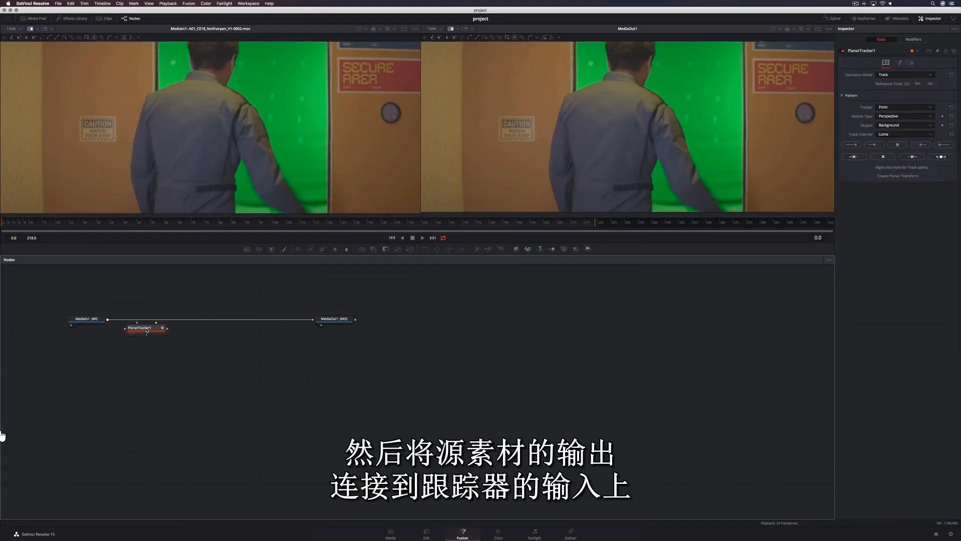
- Place PlanarTracker1 below the main connection, feed it MediaIn1's output and display it in the first viewer
drag(147, 330, 145, 356)
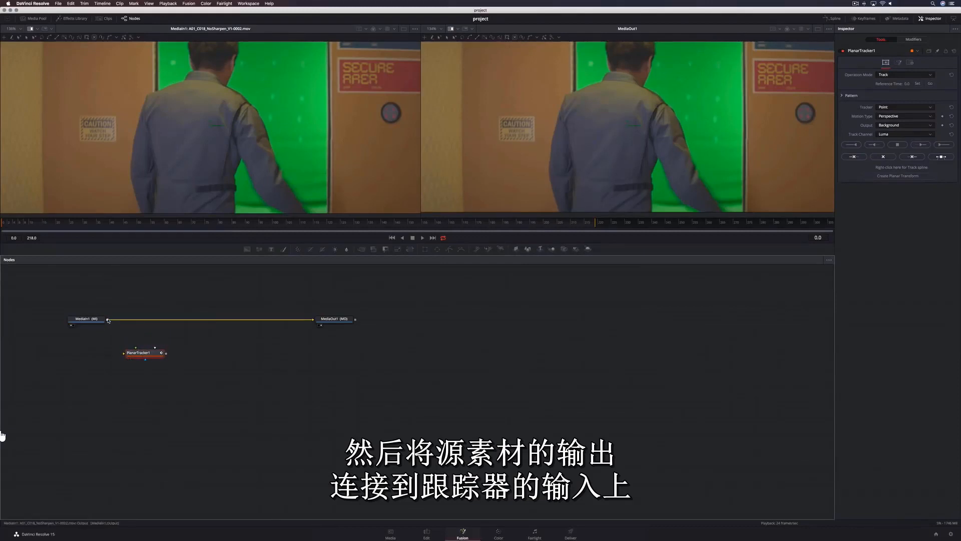
drag(108, 319, 138, 352)
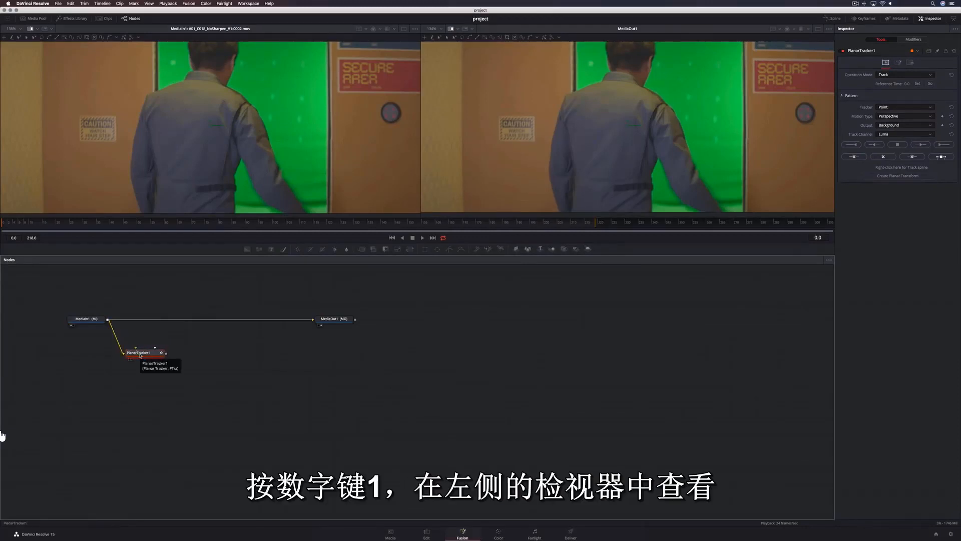
key(1)
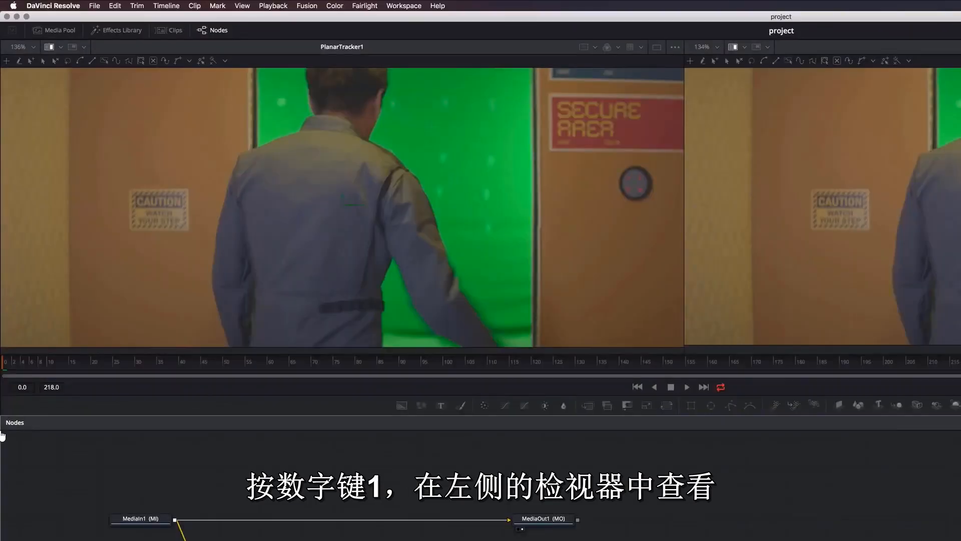
- Outline the CAUTION sign on the wall as the tracking pattern and track it forward to the end of the shot
click(131, 190)
click(185, 191)
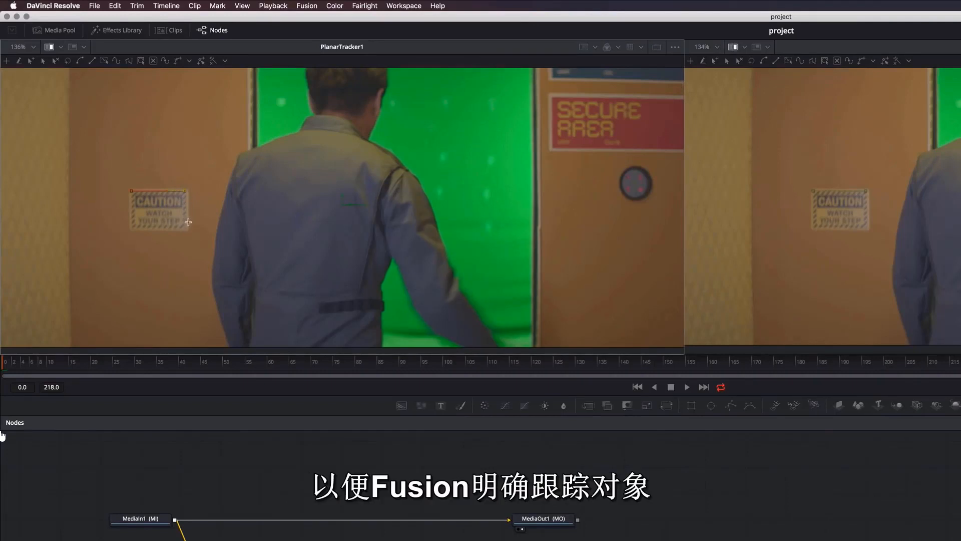
click(133, 195)
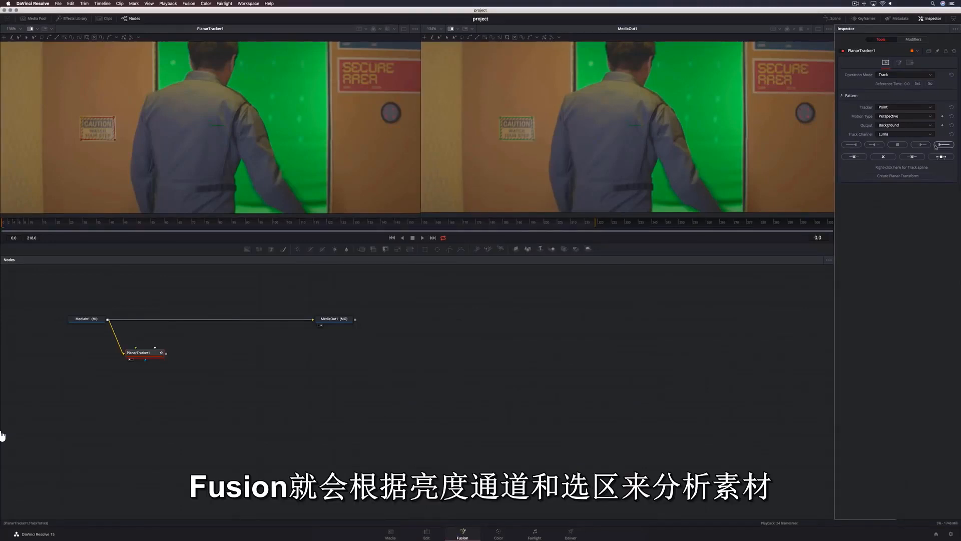
click(941, 146)
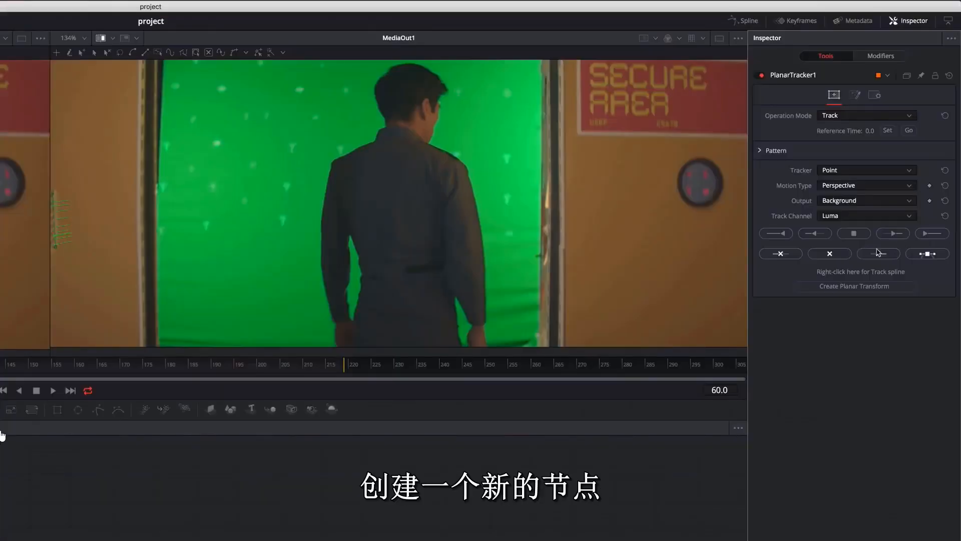
- Create a Planar Transform node from the track and add Sign2K.mov from the VFX Pulls bin to the node graph
click(862, 287)
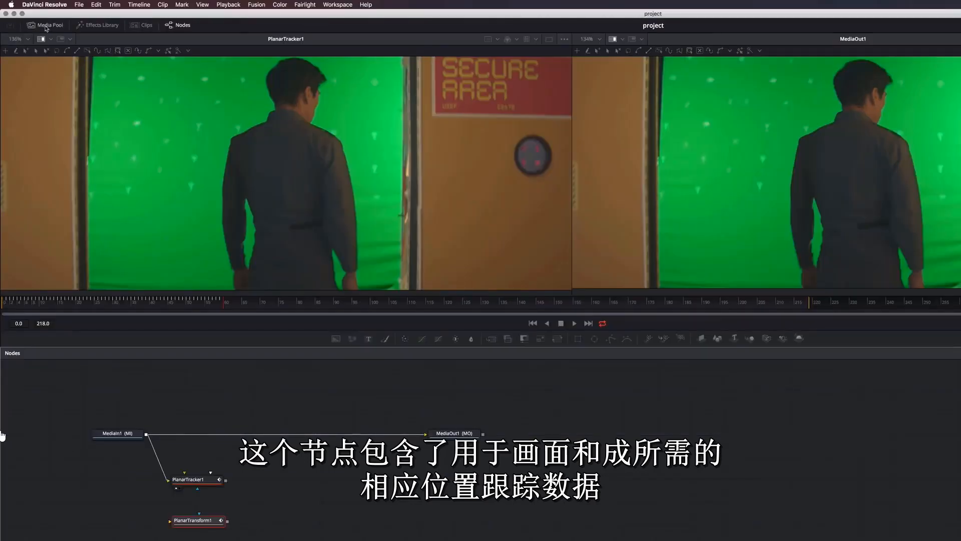
click(47, 26)
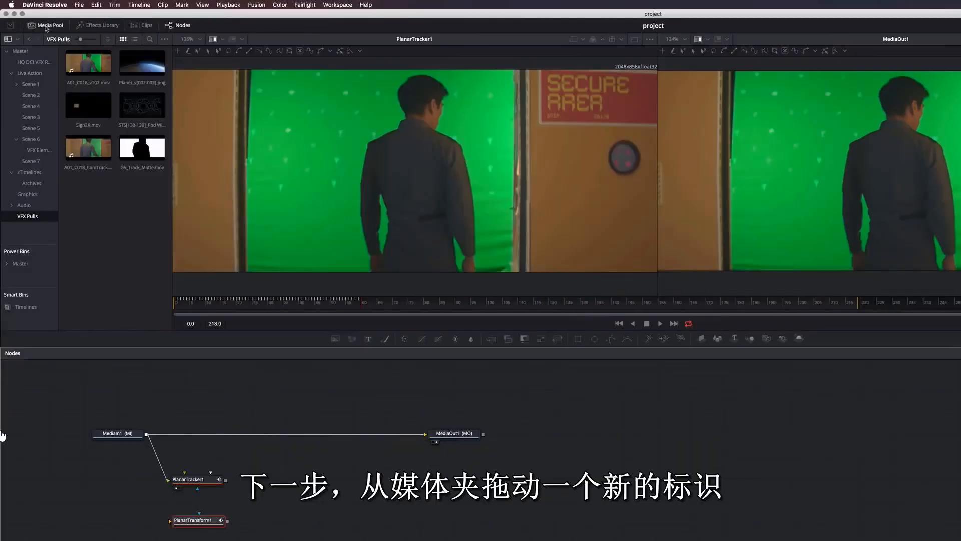
click(90, 103)
drag(90, 103, 51, 526)
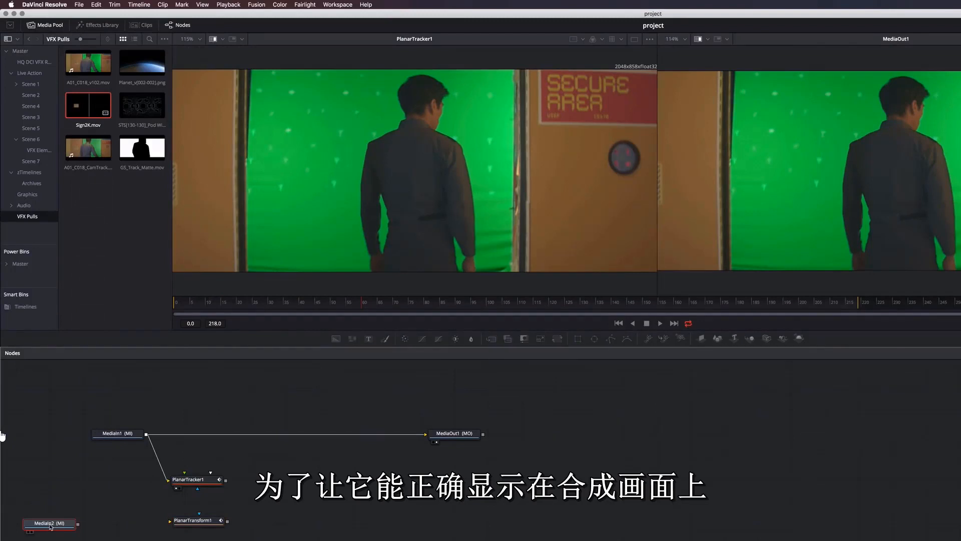
- Add an Alpha Multiply node after MediaIn2 and connect its output to PlanarTransform1
key(shift+space)
text(plan)
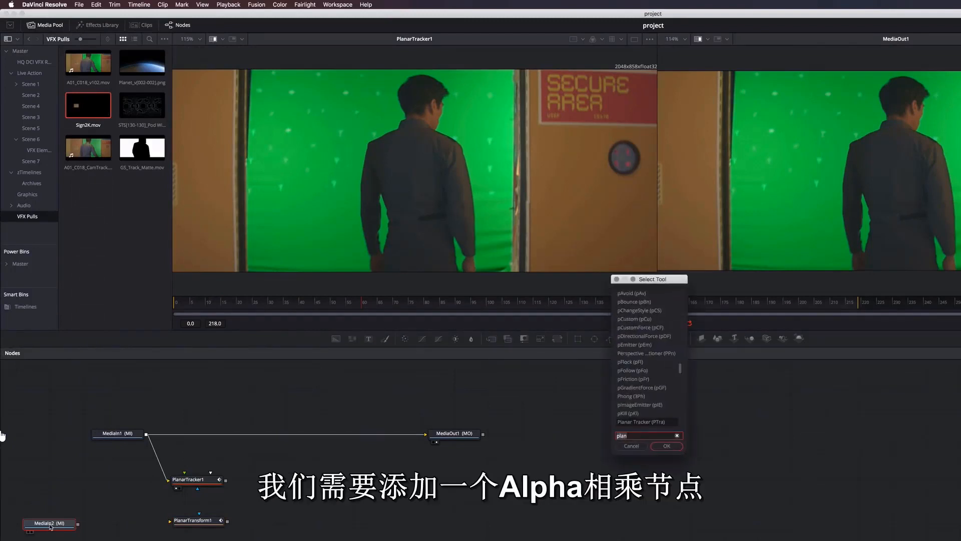
text(mult)
key(Return)
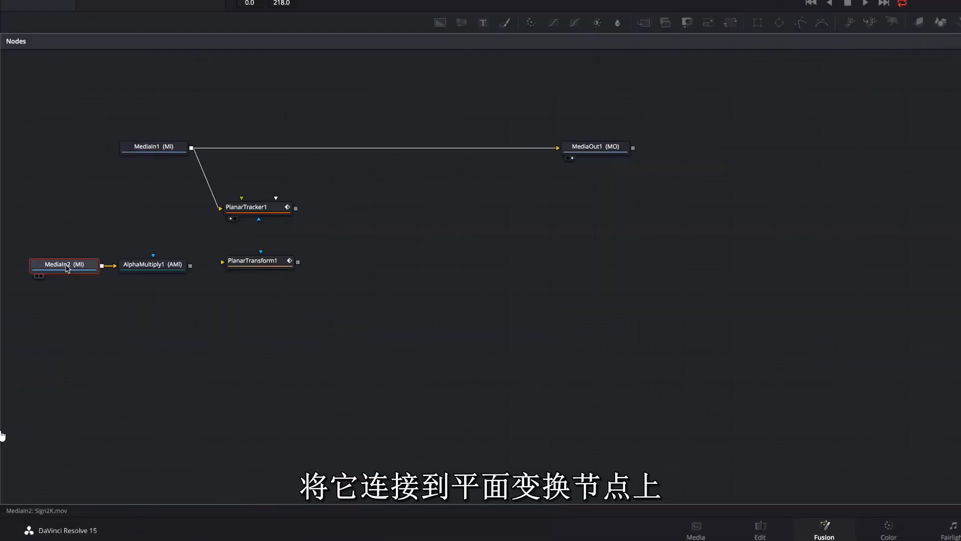
click(154, 269)
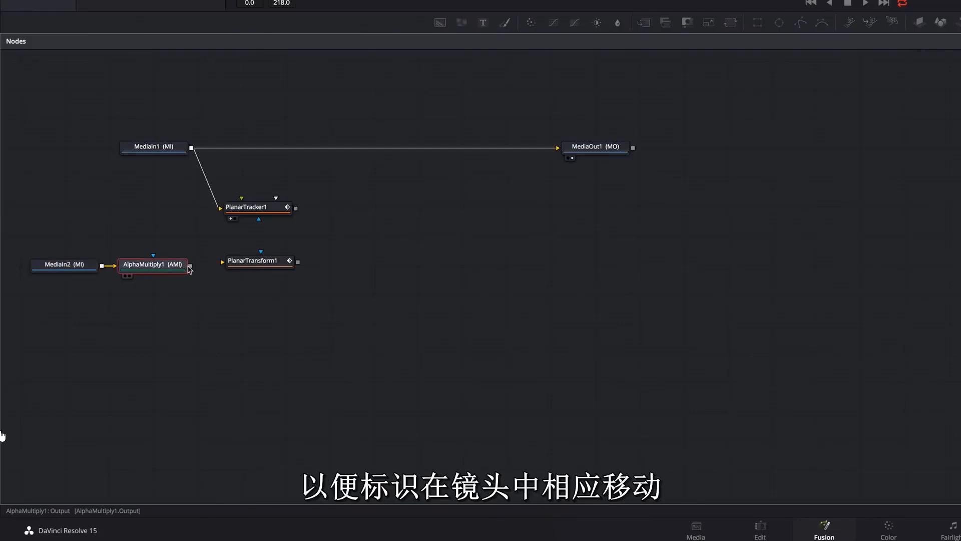
drag(190, 266, 222, 263)
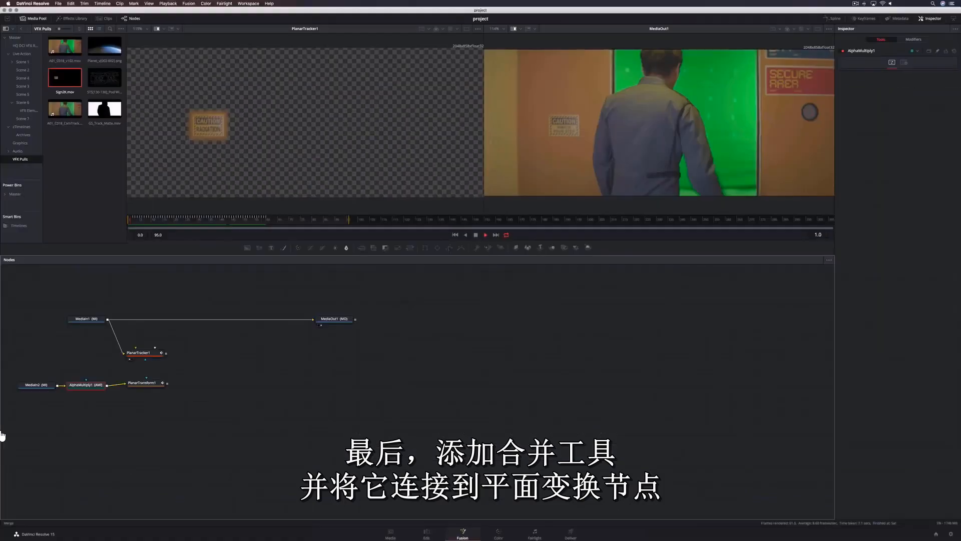
- Merge PlanarTransform1's output over MediaIn1 ahead of MediaOut1, and insert a Color Corrector between PlanarTransform1 and Merge1
drag(362, 248, 195, 323)
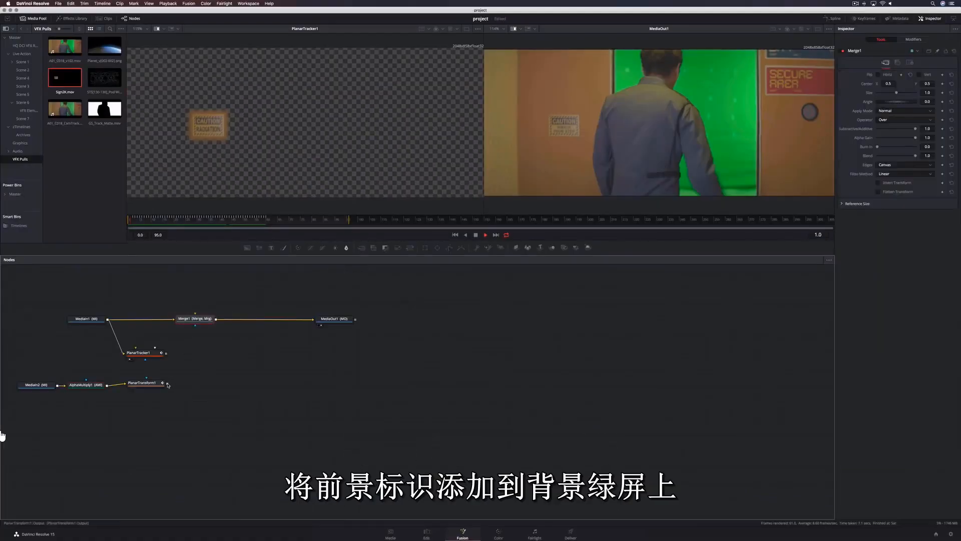
drag(167, 383, 196, 322)
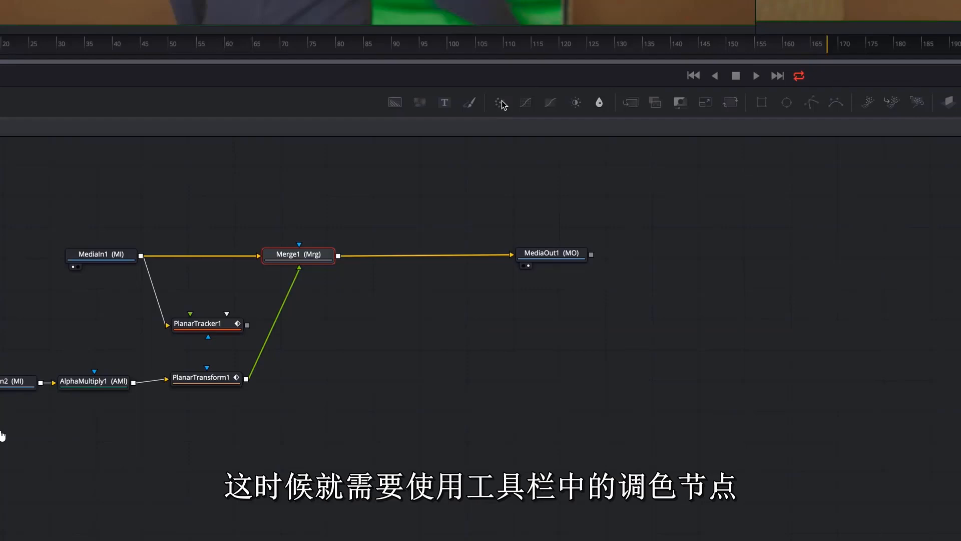
drag(500, 102, 161, 323)
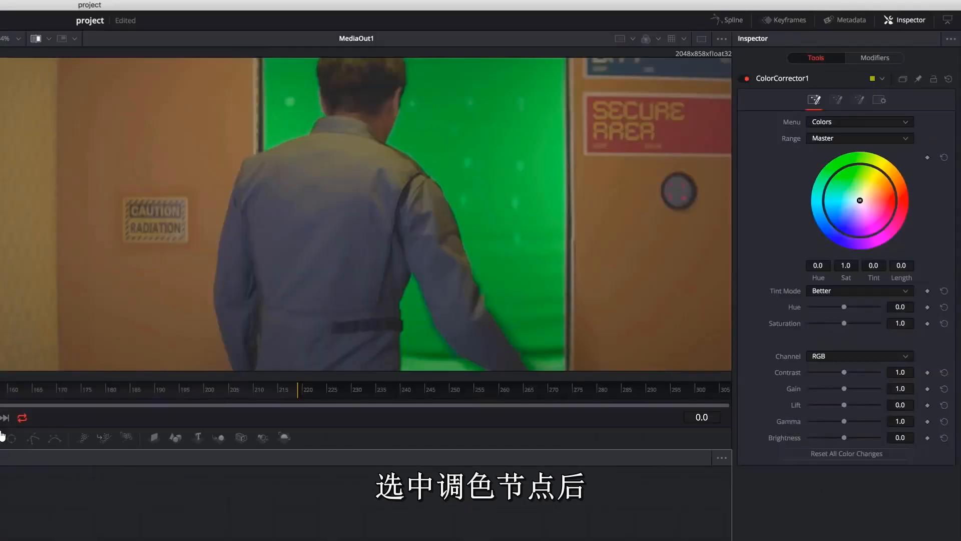
- Switch ColorCorrector1 to Levels, animate the master RGB levels and set the gamma to 1.06012 at frame 0
click(832, 126)
click(831, 144)
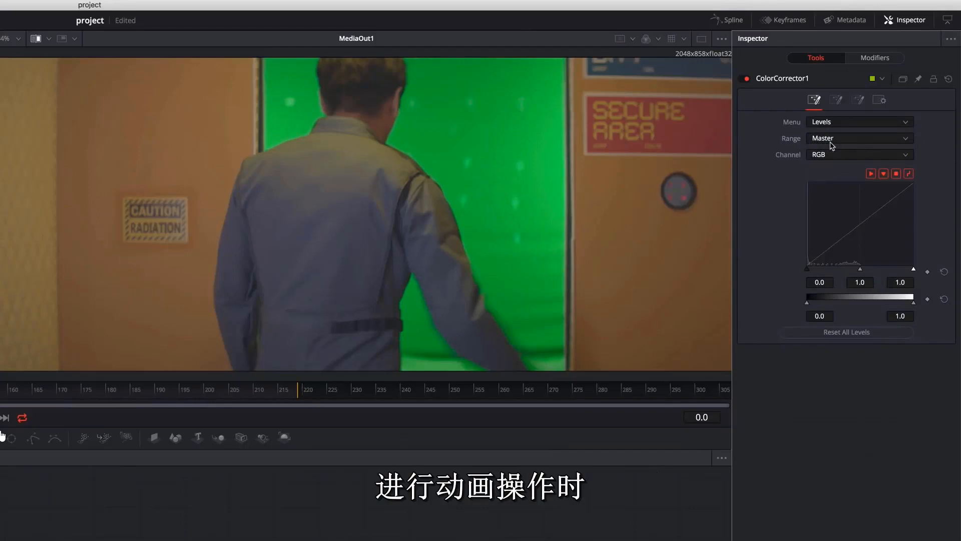
right_click(861, 271)
click(880, 278)
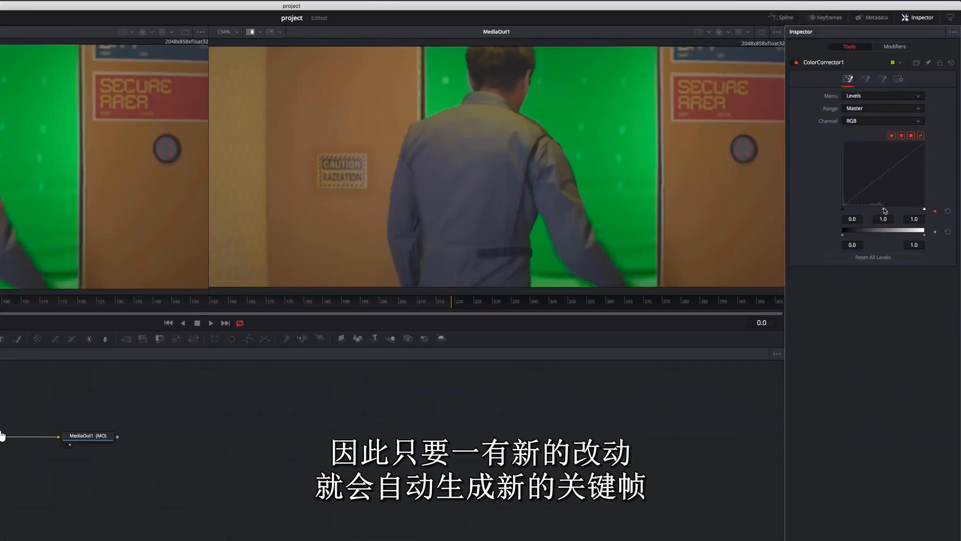
drag(884, 210, 881, 212)
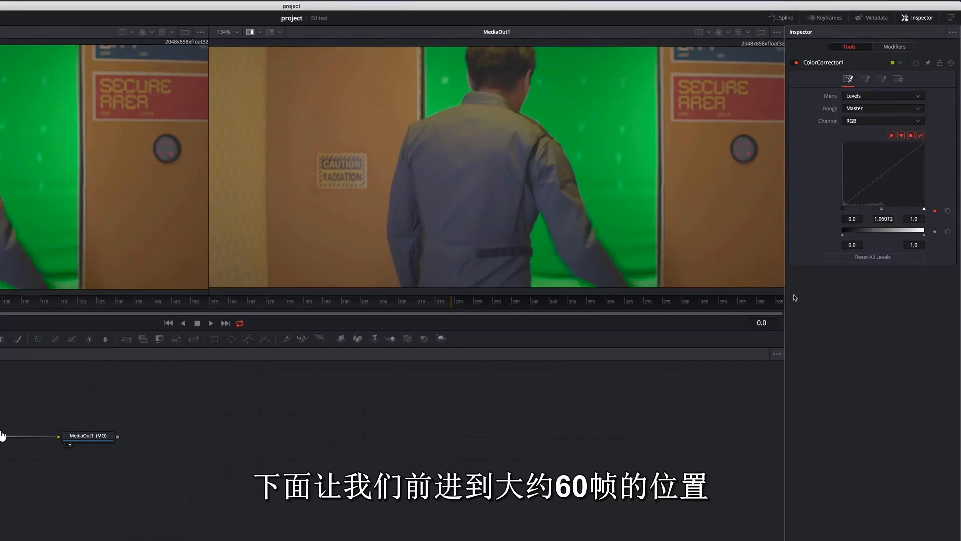
- Keyframe ColorCorrector1's gamma at 1.02974 on frame 58
click(761, 323)
text(58)
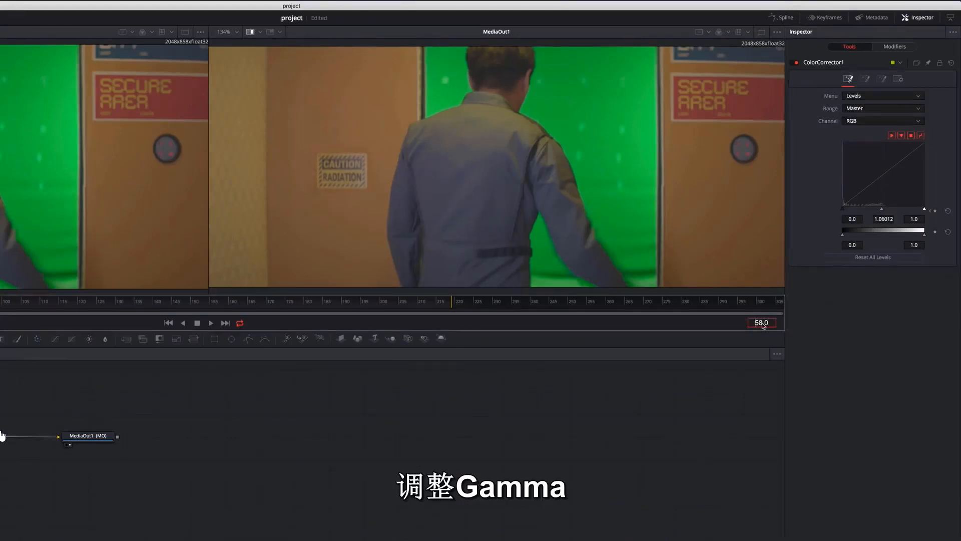
key(Return)
drag(880, 209, 882, 210)
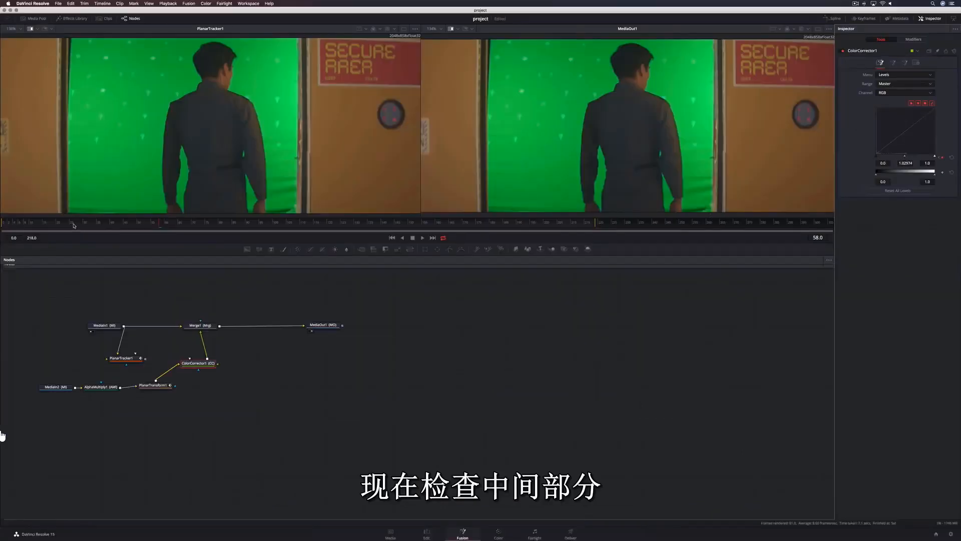
- Keyframe ColorCorrector1's gamma at 1.04485 on frame 26 and play the composite back from the start
click(73, 225)
drag(906, 157, 905, 157)
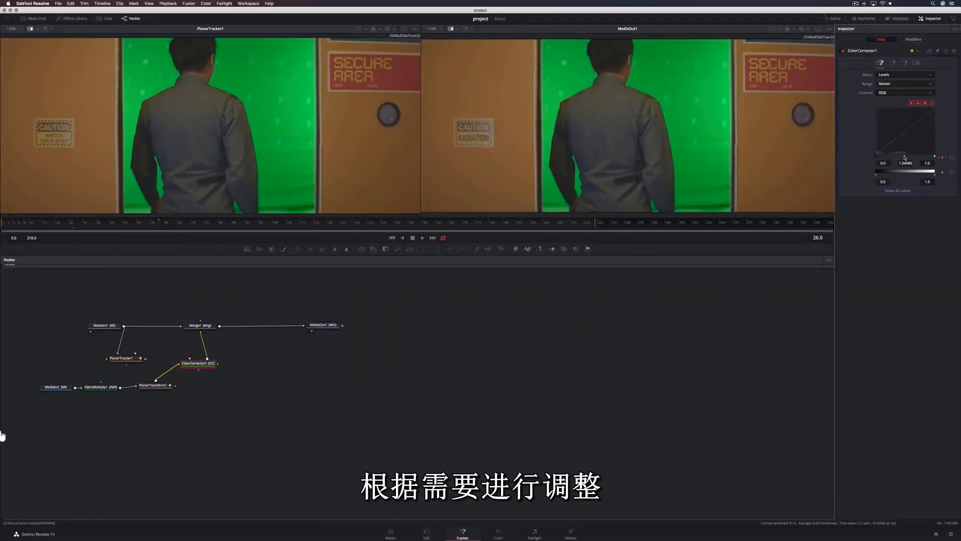
click(391, 239)
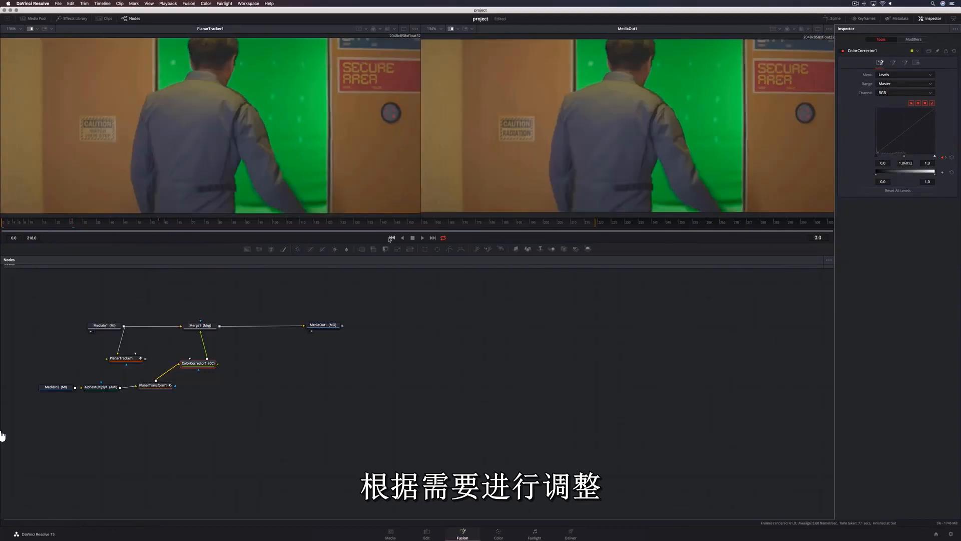
click(422, 238)
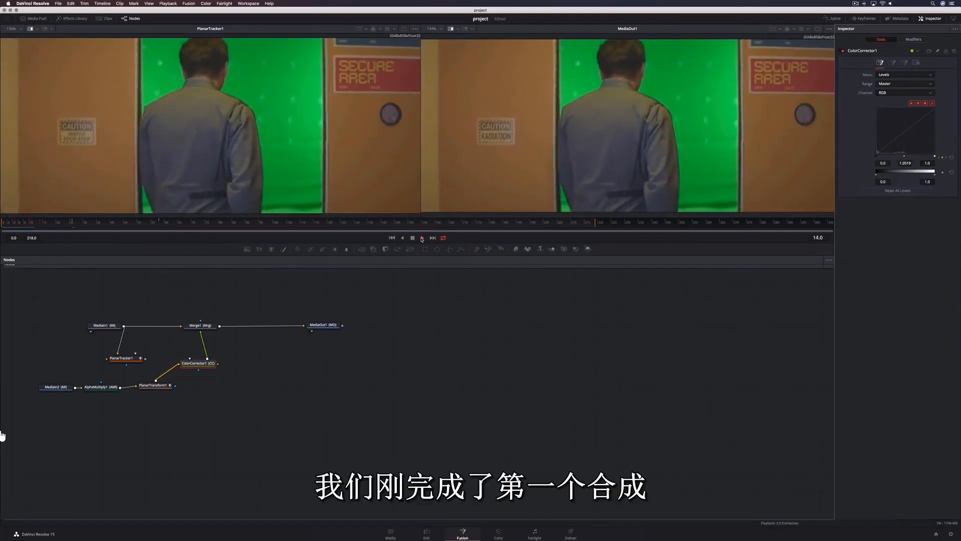
click(413, 238)
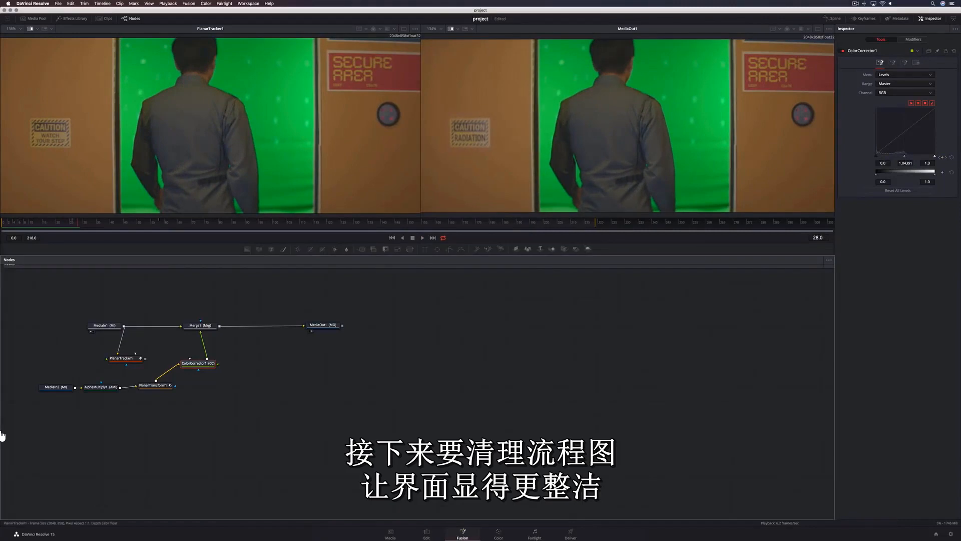
- Group the tracker, MediaIn2, Alpha Multiply, Planar Transform and Color Corrector nodes, and move Merge1 closer to MediaIn1
drag(44, 349, 207, 401)
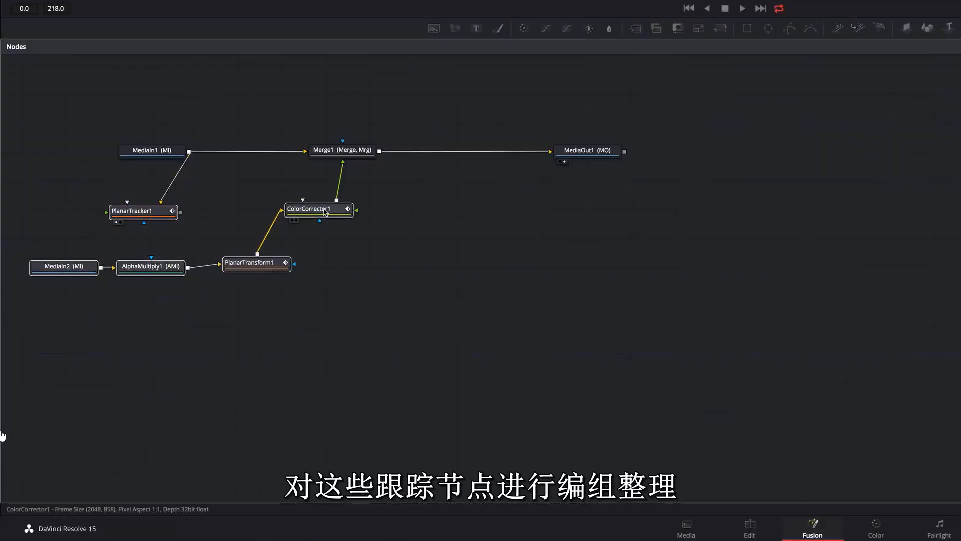
right_click(324, 212)
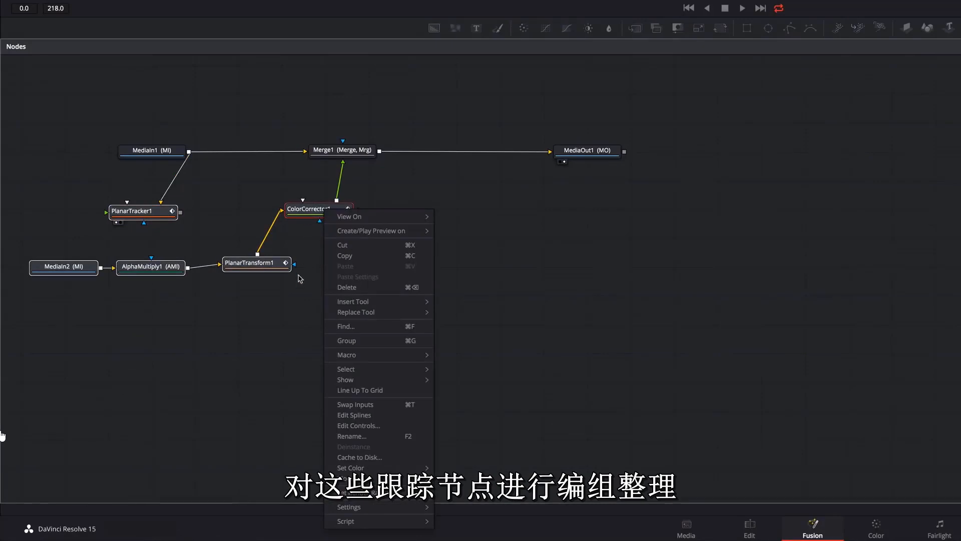
click(352, 341)
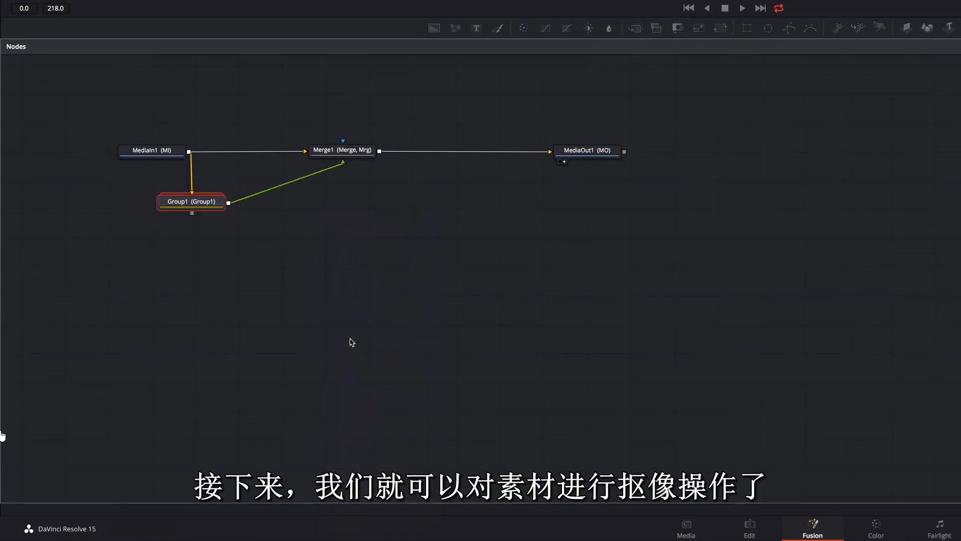
drag(354, 158, 274, 155)
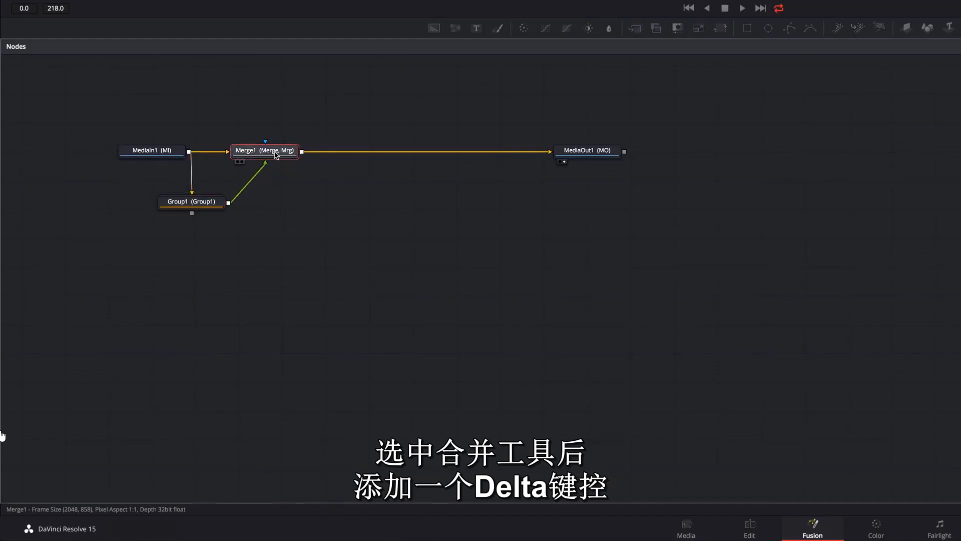
- Add a Delta Keyer node directly after Merge1, ahead of MediaOut1
key(shift+space)
text(delt)
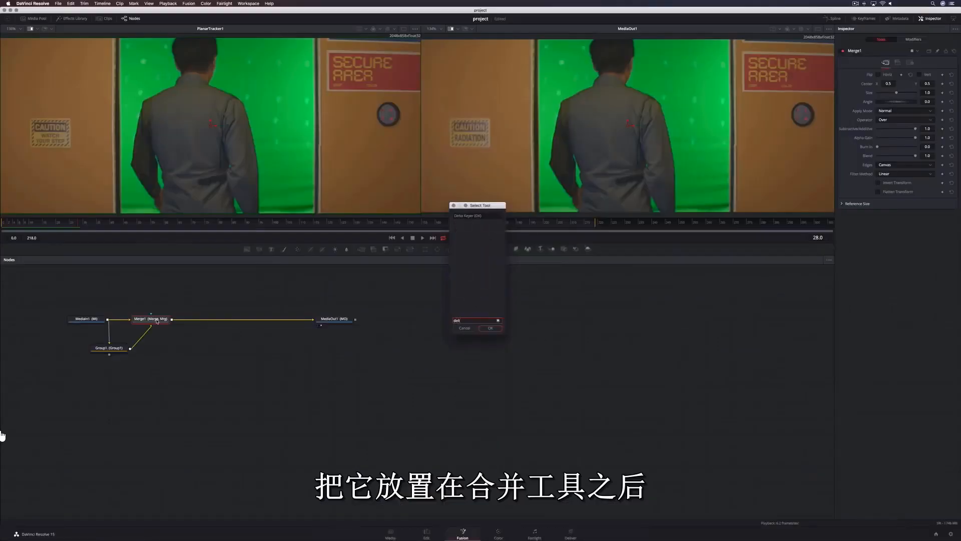
key(Return)
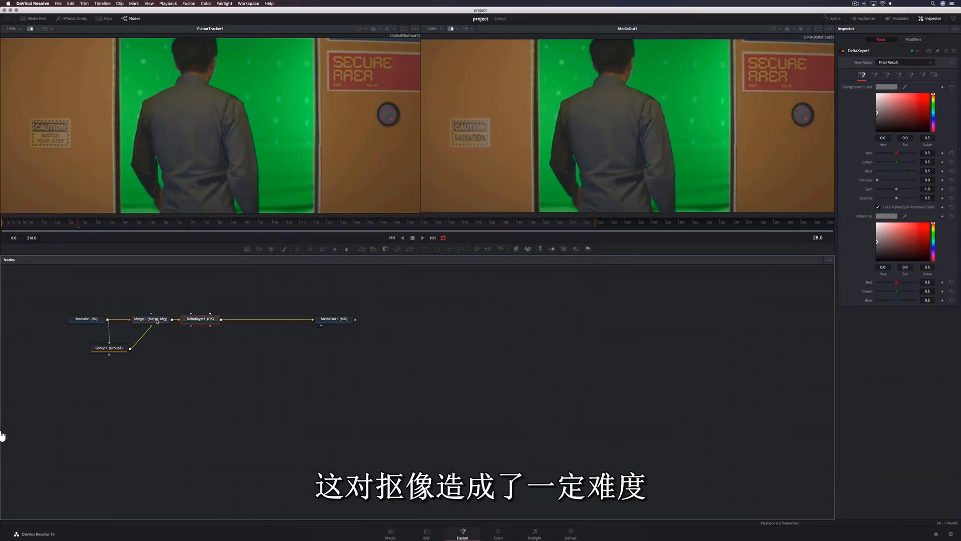
- Add a Clean Plate node above DeltaKeyer1, feed it from Merge1 and connect its output to DeltaKeyer1
click(179, 305)
key(shift+space)
text(clea)
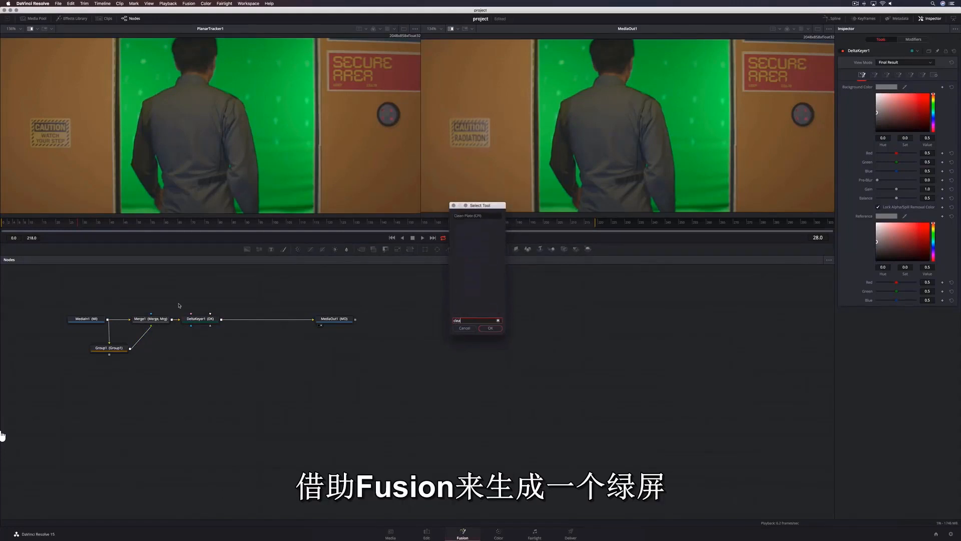
key(Return)
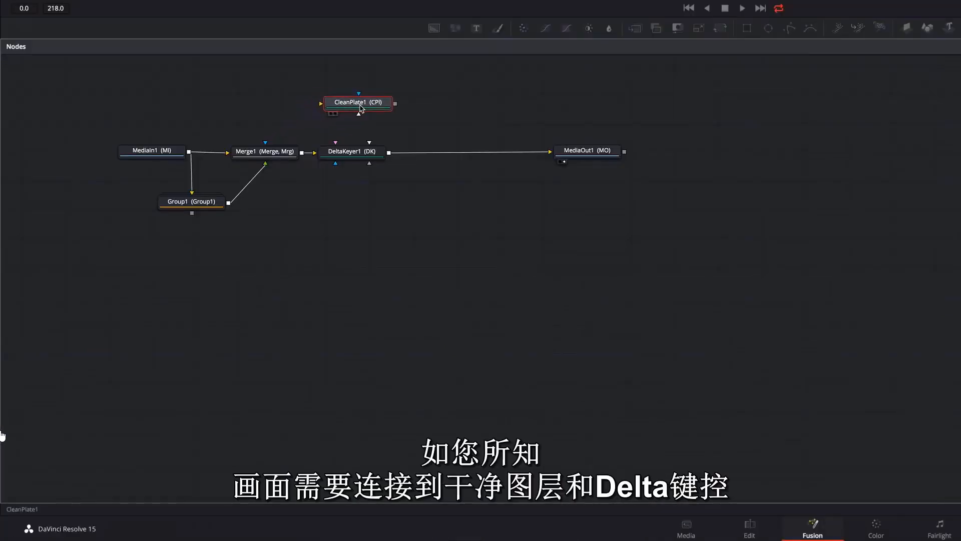
drag(361, 107, 364, 114)
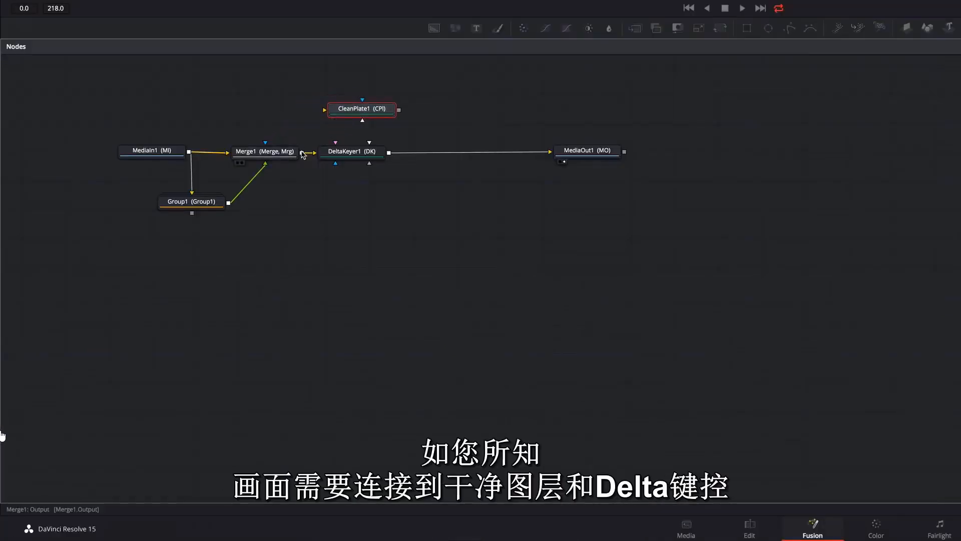
drag(302, 152, 339, 111)
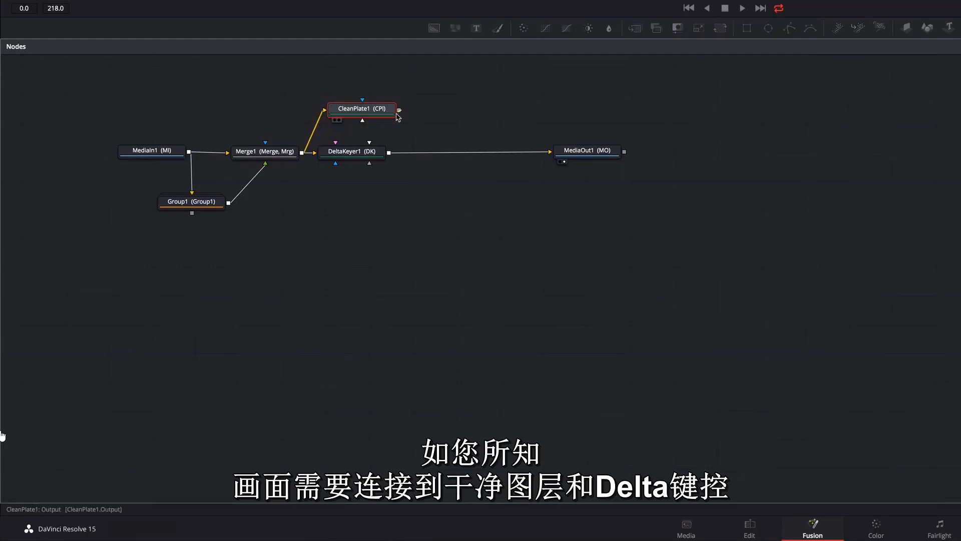
drag(399, 109, 350, 154)
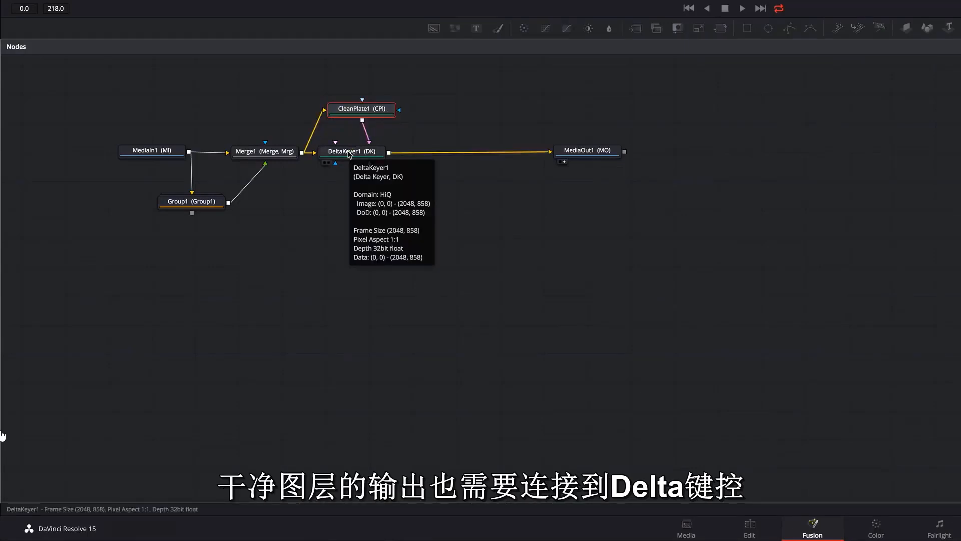
click(349, 155)
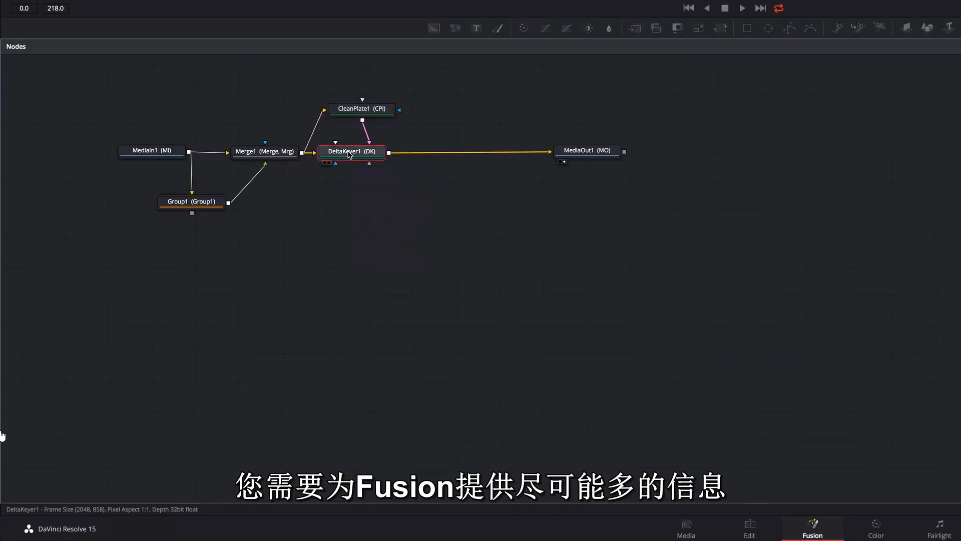
- View CleanPlate1 in the first viewer and sample the green-screen colour range over several areas beside the actor
click(350, 110)
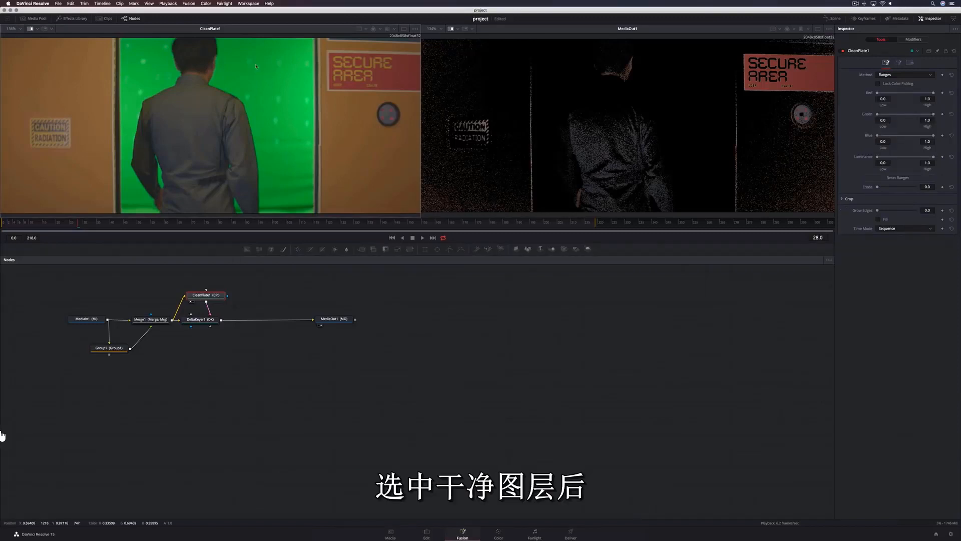
drag(249, 61, 297, 112)
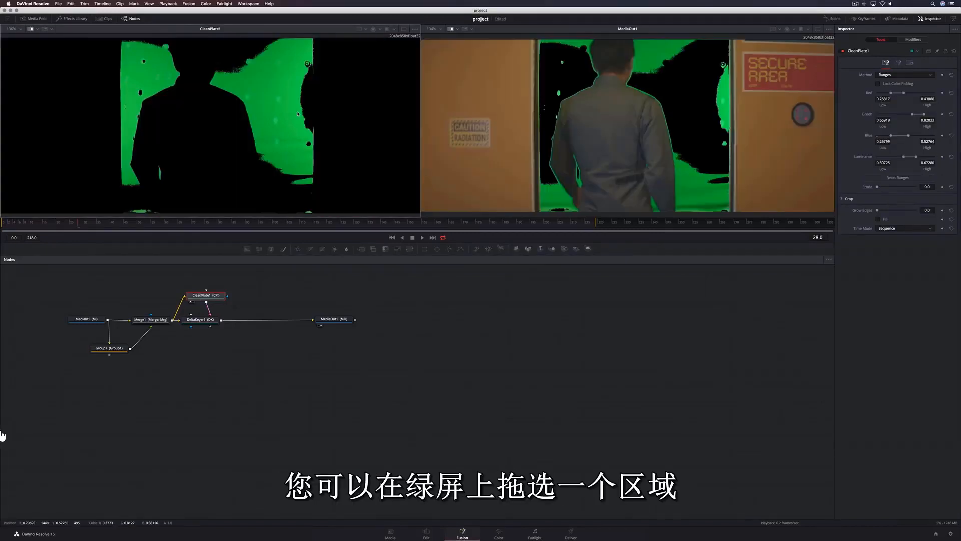
drag(297, 73, 308, 115)
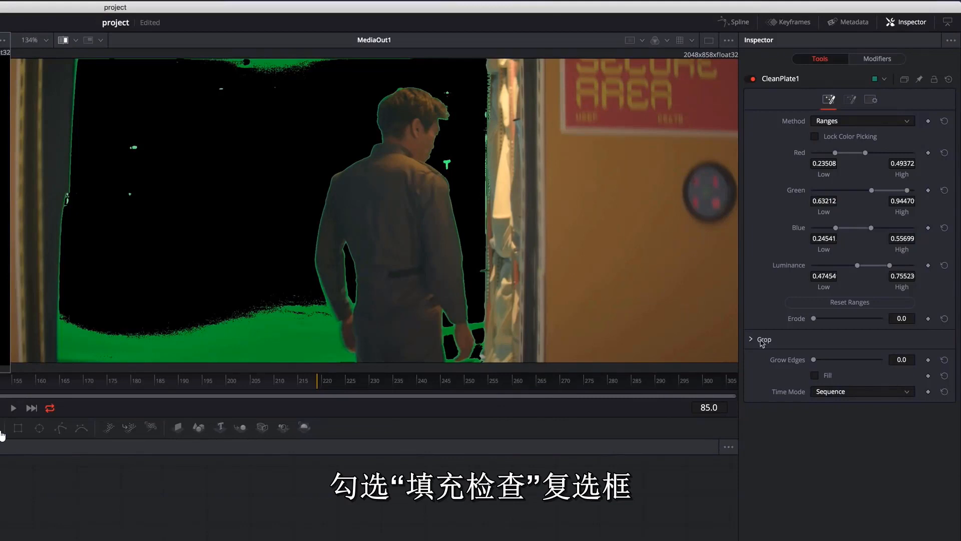
- Enable Fill on CleanPlate1 and set Erode to 0.00098 and Grow Edges to 0.0157
click(816, 375)
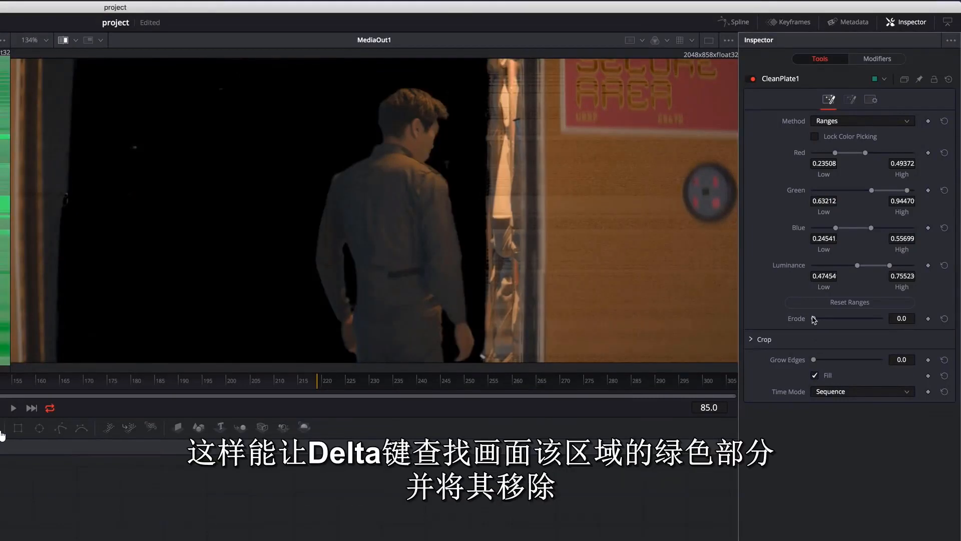
drag(814, 319, 816, 320)
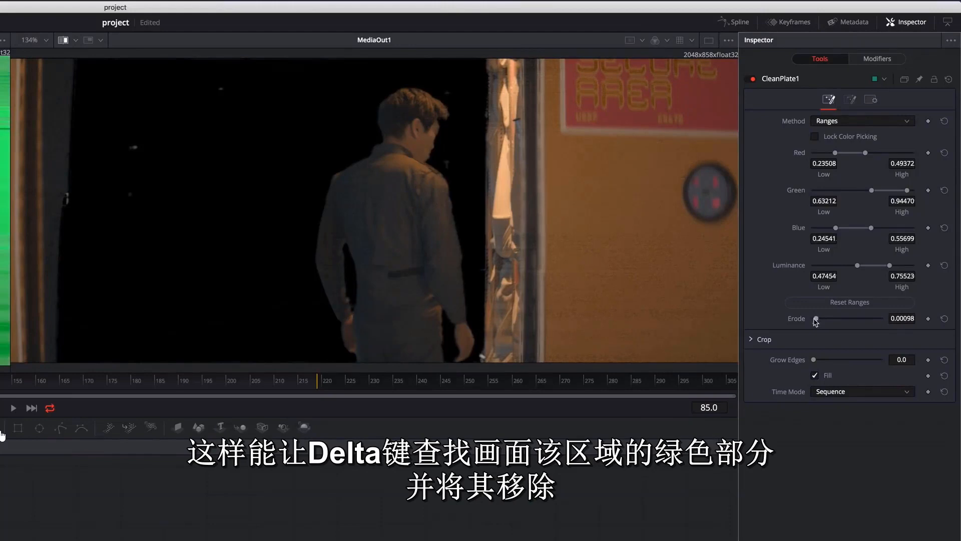
drag(814, 359, 821, 359)
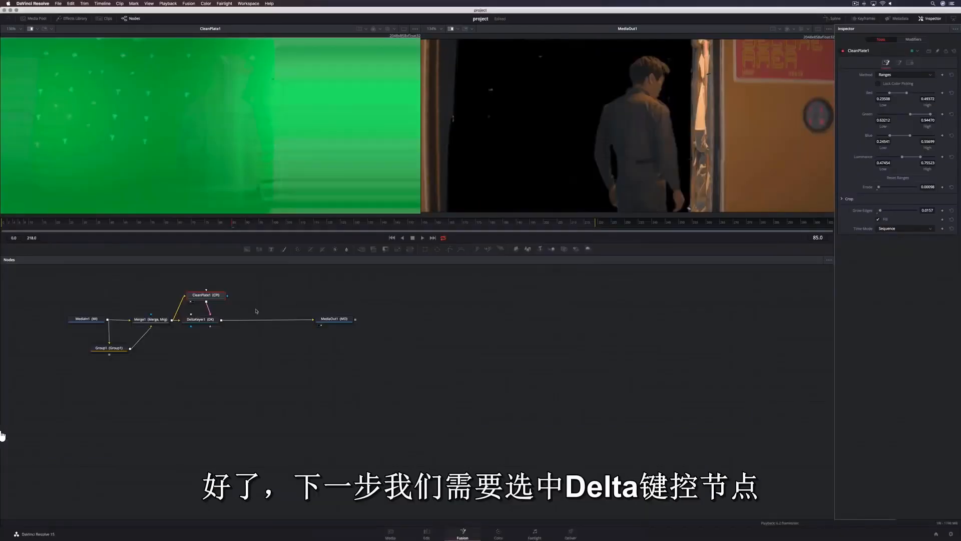
- Set DeltaKeyer1's Pre-Blur to 0.00047 and, in Matte view, its matte threshold to 0.057 low and 0.777 high
click(200, 319)
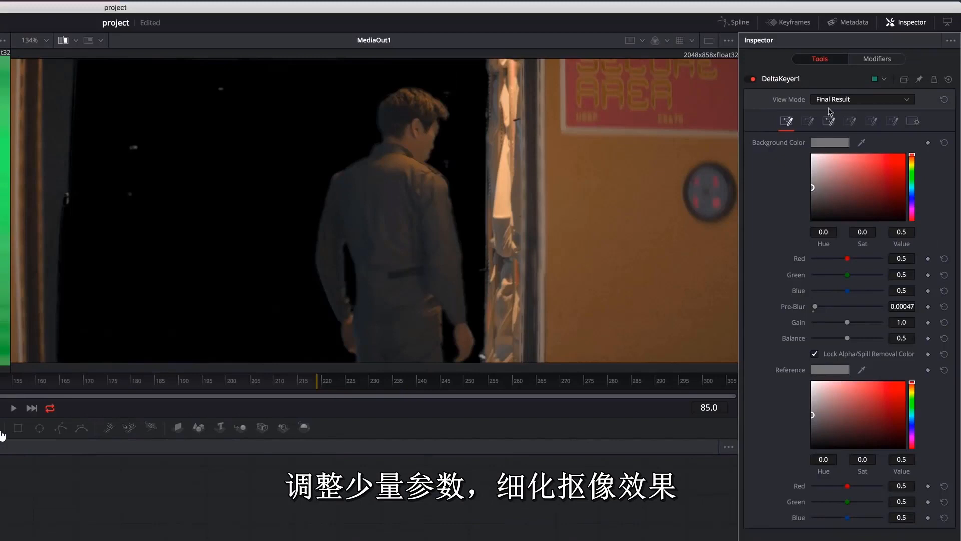
click(831, 99)
click(832, 107)
click(829, 121)
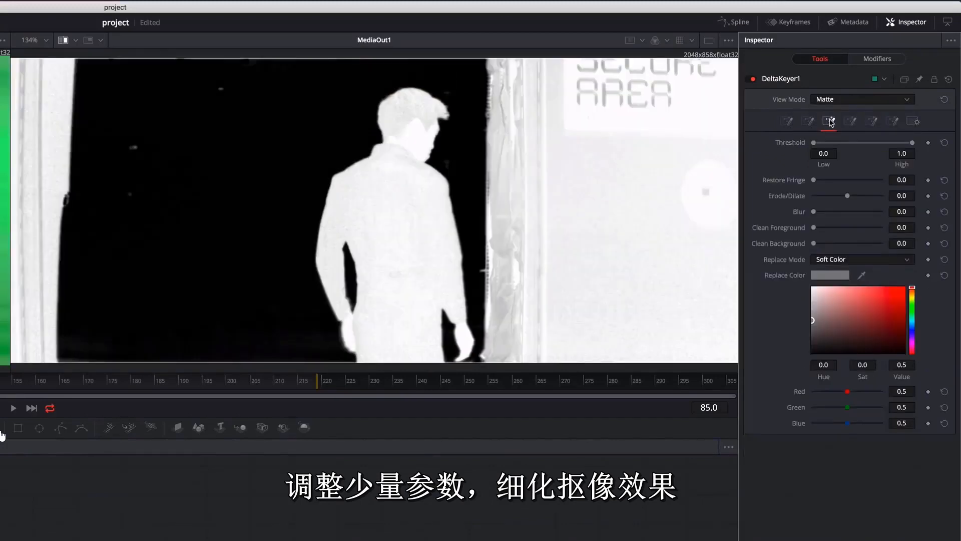
drag(912, 143, 892, 146)
drag(815, 143, 820, 145)
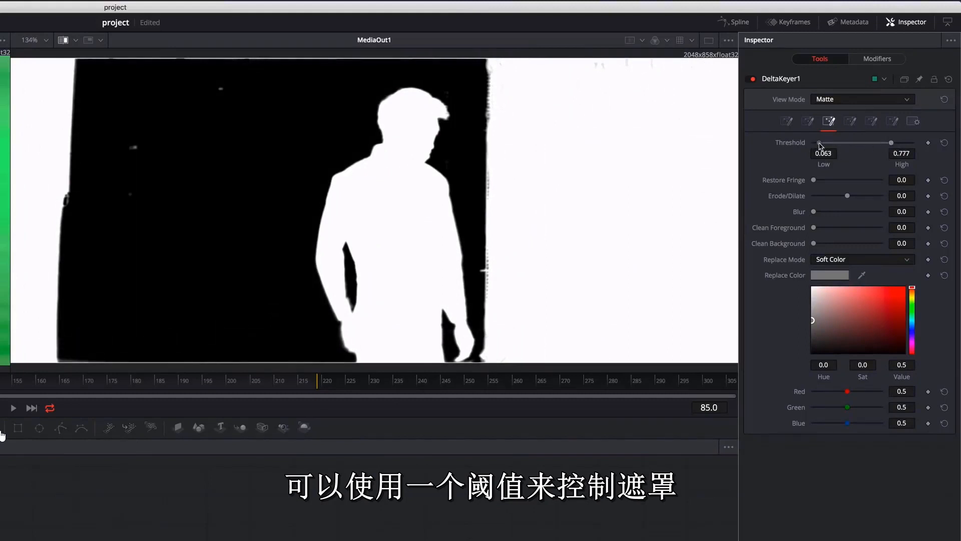
- Return DeltaKeyer1's view mode to Final Result and set its Replace Mode to Hard Color
click(829, 103)
click(835, 153)
click(832, 259)
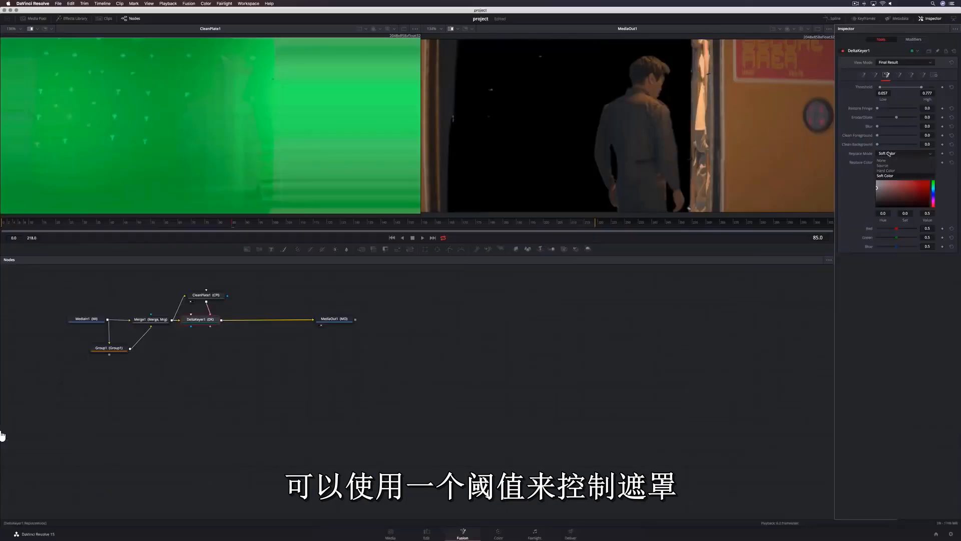
click(832, 289)
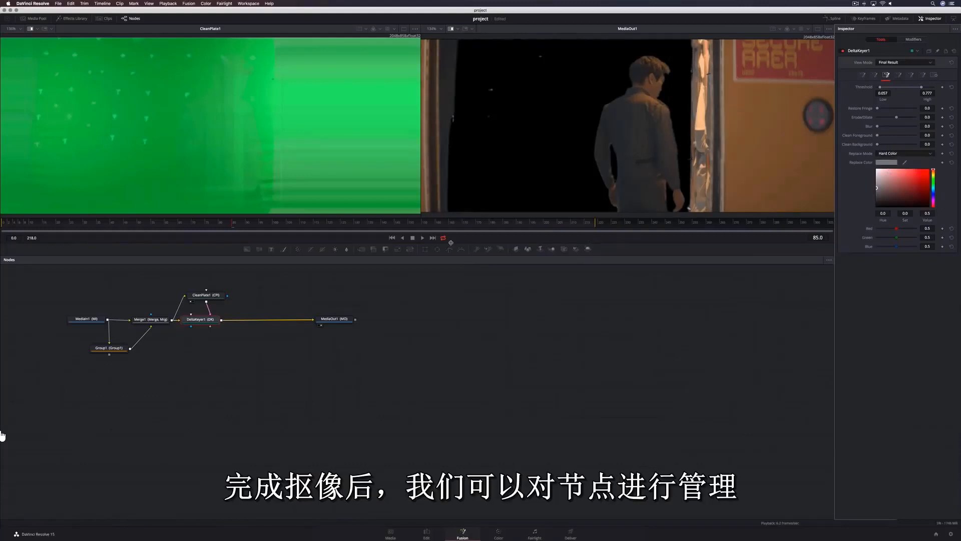
- Group CleanPlate1 with DeltaKeyer1, and add the planet and pod windows images from the VFX Pulls bin to the node graph
drag(192, 284, 213, 327)
key(super+g)
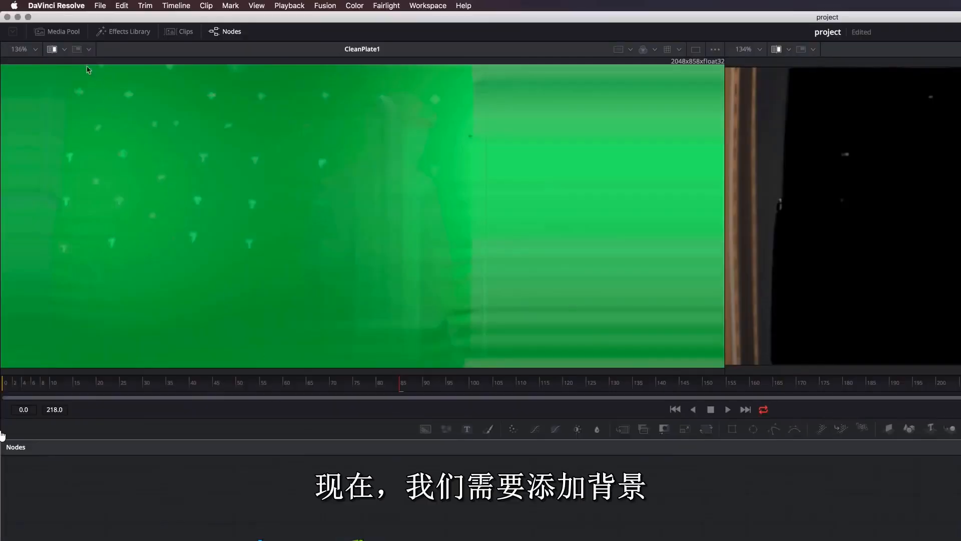
click(57, 31)
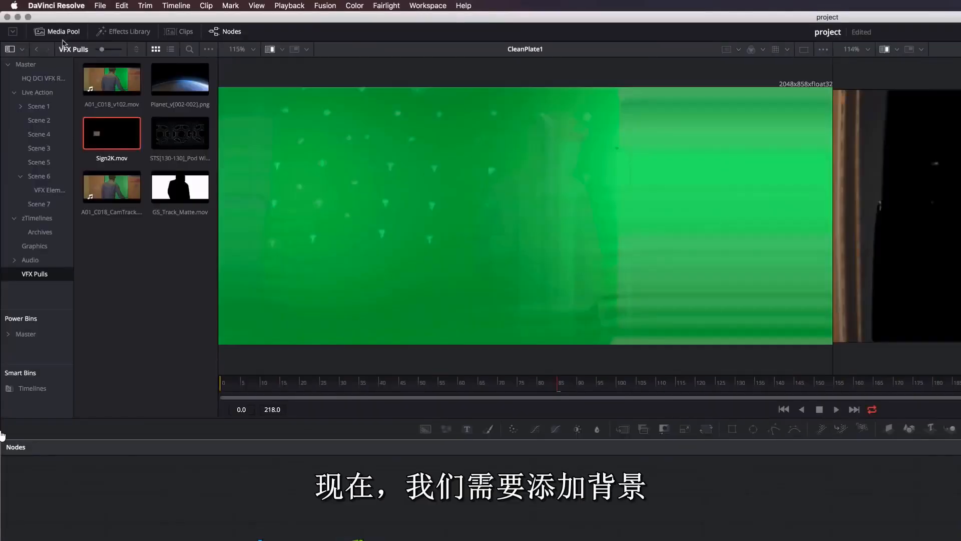
click(176, 76)
super+click(176, 138)
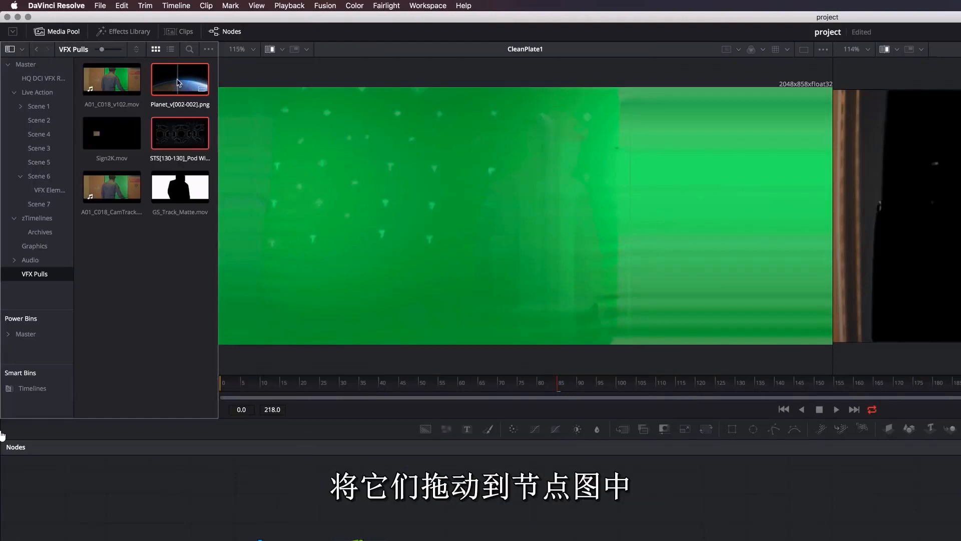
drag(178, 82, 681, 485)
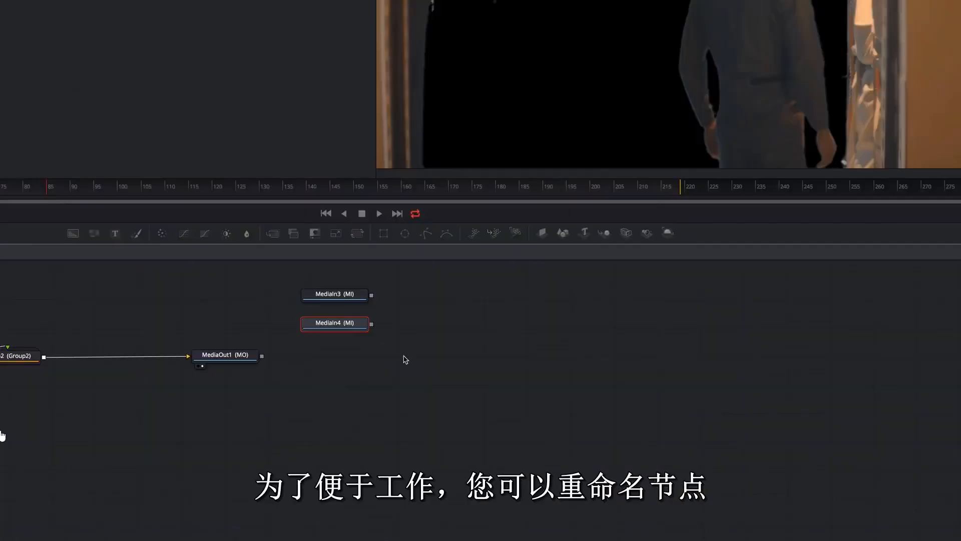
- View MediaIn3 in the first viewer and rename the node Planet
click(344, 299)
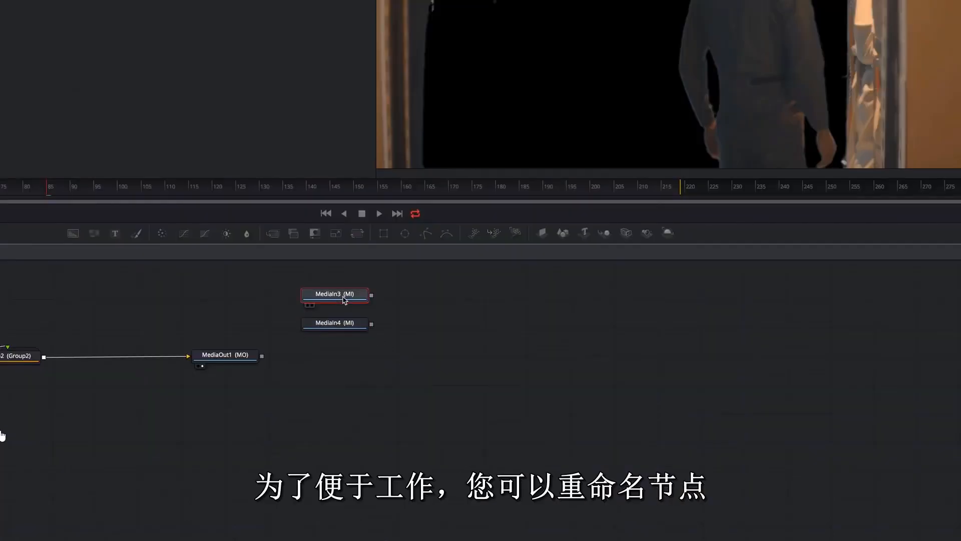
key(1)
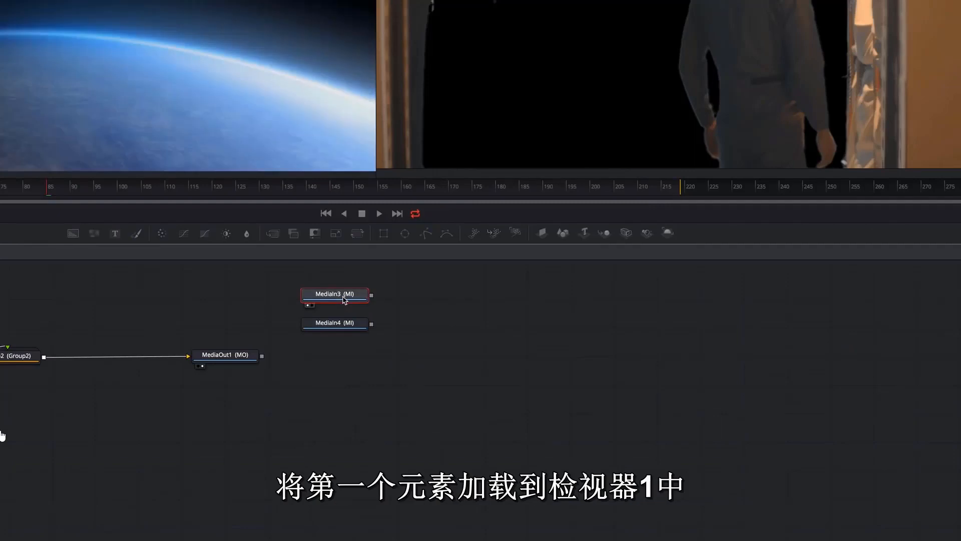
right_click(345, 299)
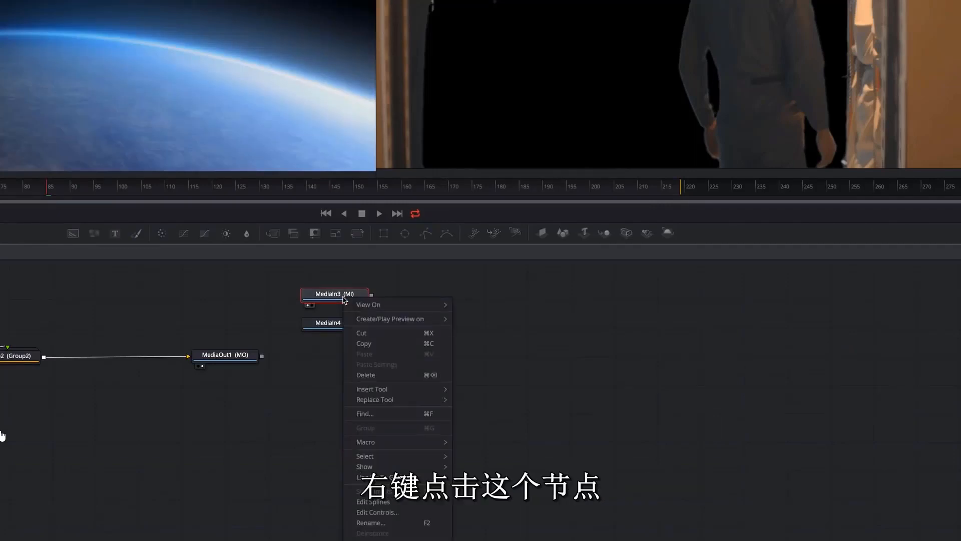
click(377, 522)
text(Planet)
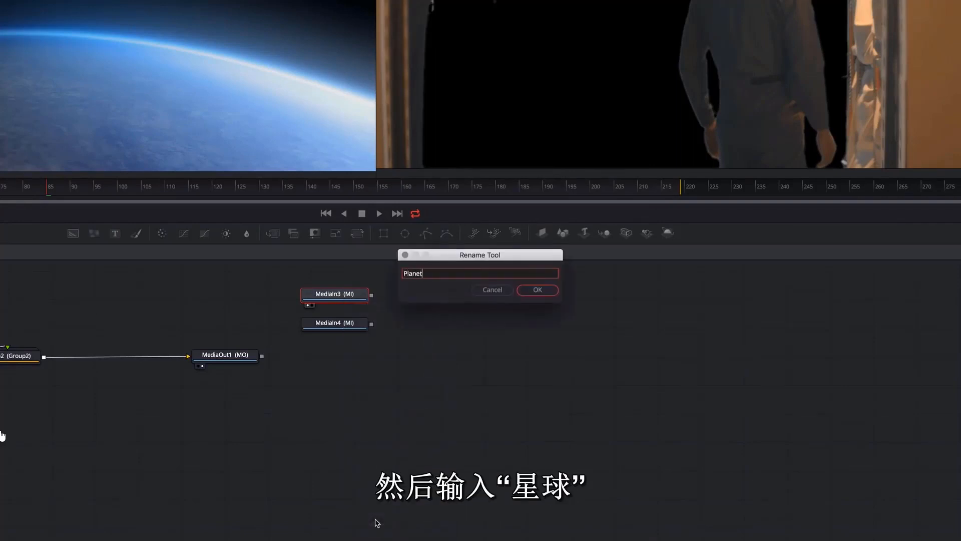
key(Return)
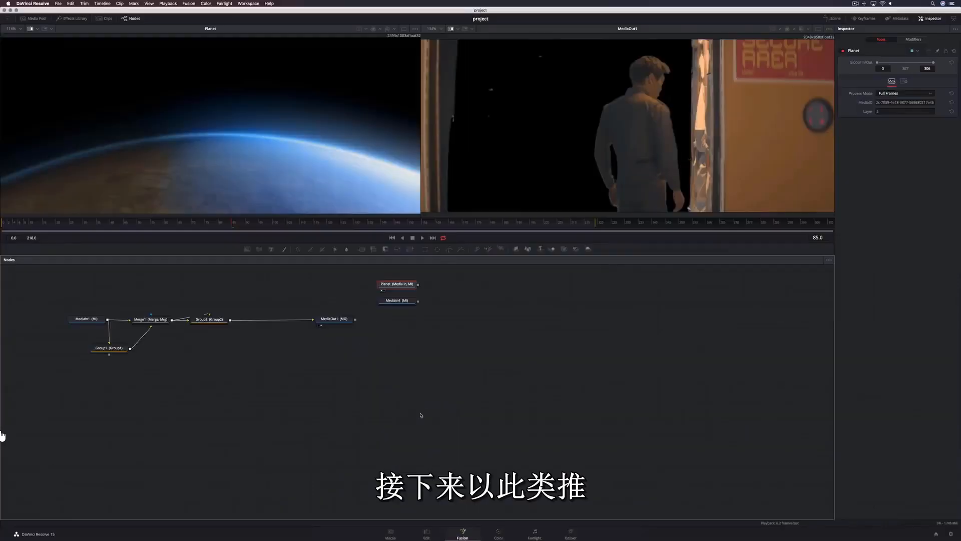
- View MediaIn4 in the first viewer and rename the node Ship
click(401, 303)
key(1)
key(F2)
text(Sh)
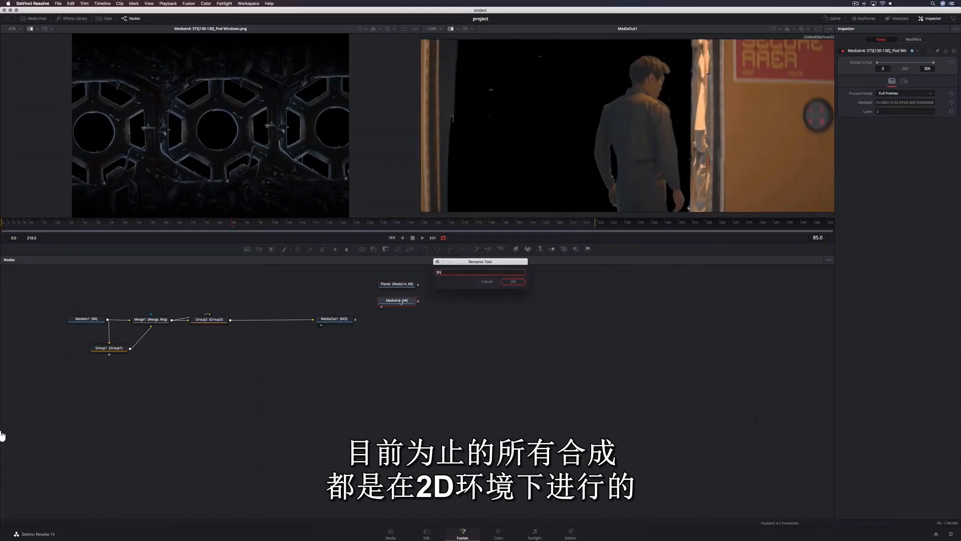
key(BackSpace)
key(BackSpace)
text(ip)
key(Return)
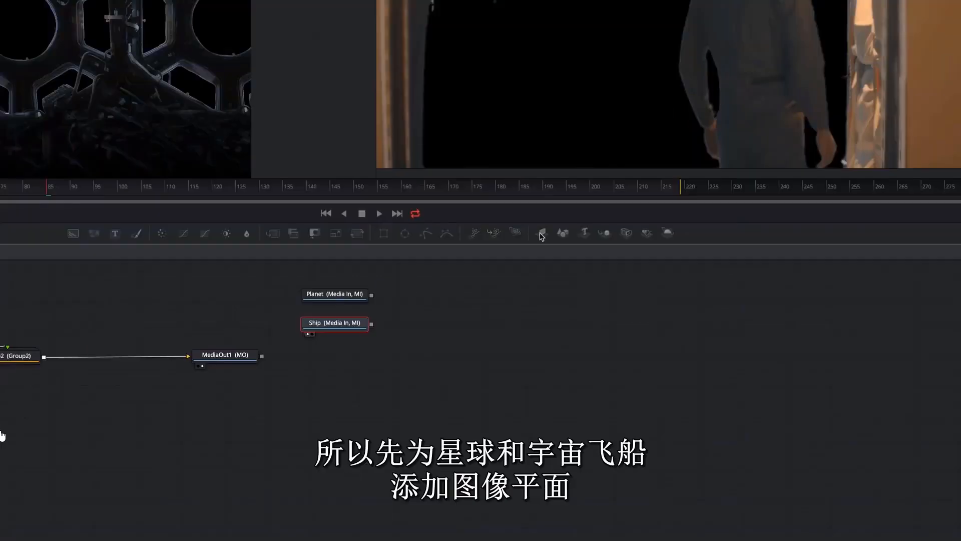
- Add an Image Plane 3D node after both Ship and Planet, and combine the two planes in a new Merge 3D node
click(515, 248)
click(401, 285)
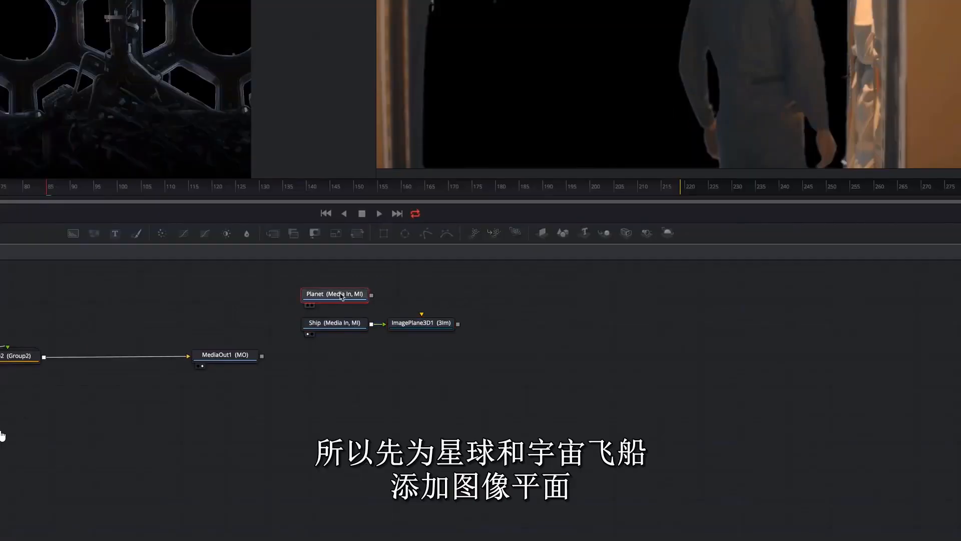
click(542, 233)
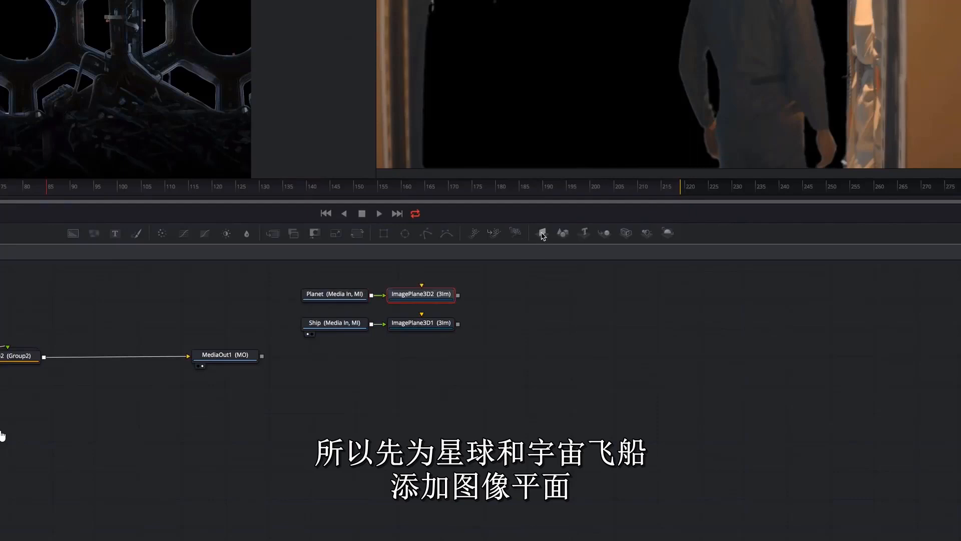
drag(604, 233, 518, 310)
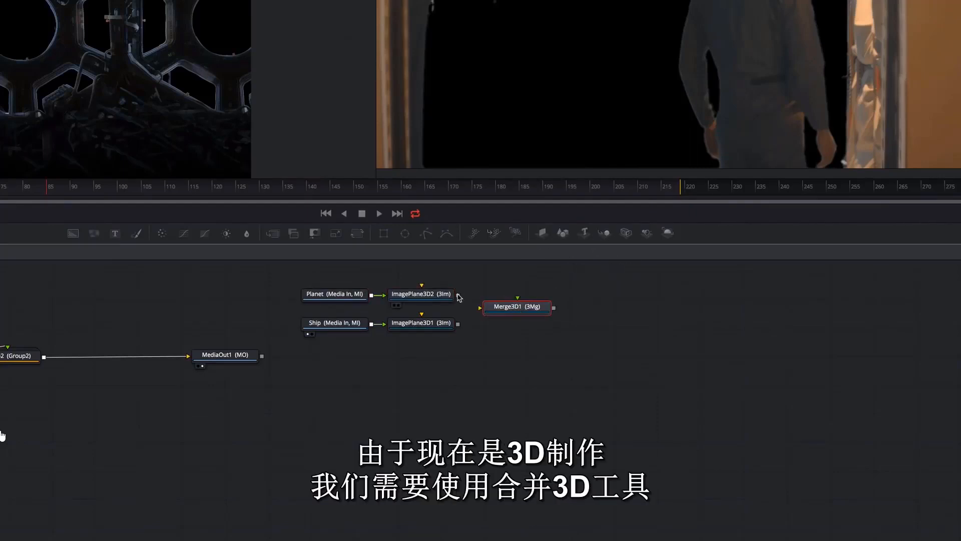
drag(458, 296, 501, 311)
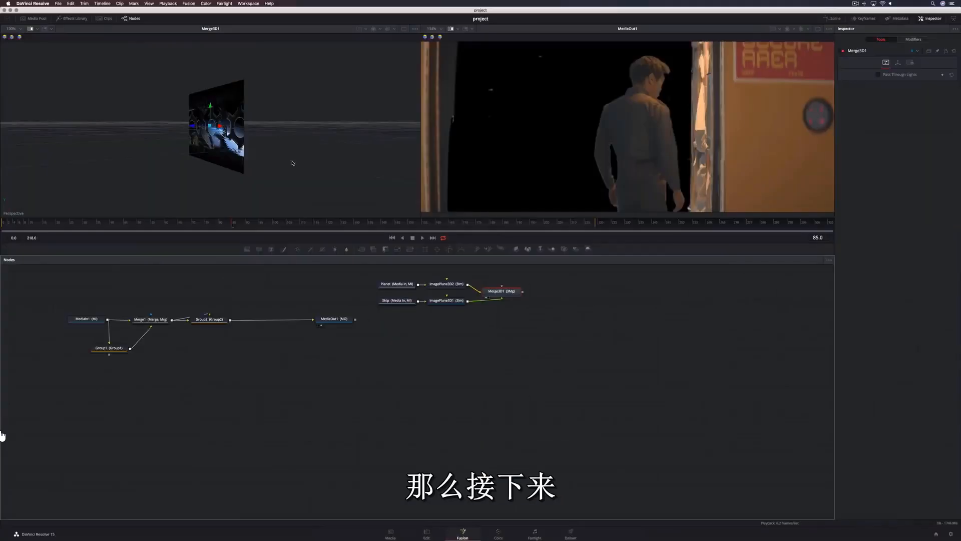
- Load MediaIn1 into the first viewer and examine the original green-screen shot around frame 32
click(86, 319)
key(1)
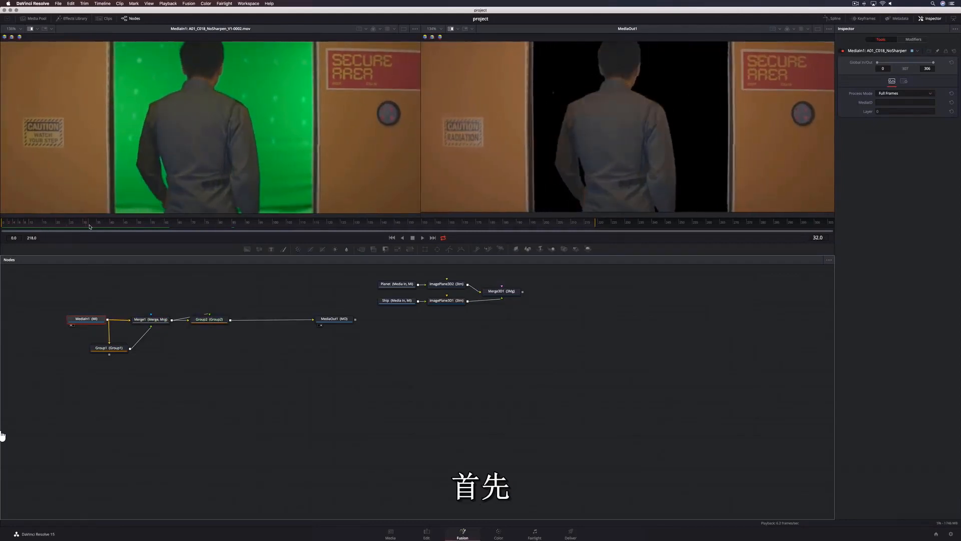
- Add the camera-track clip and GS_Track_Matte.mov as separate nodes without their automatic merge, and play the matte in the second viewer
click(34, 18)
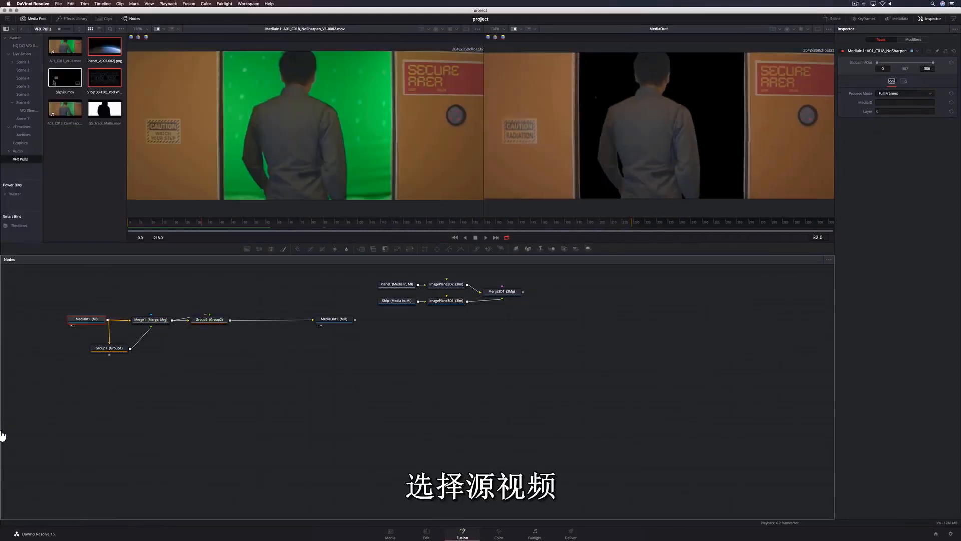
drag(71, 133, 649, 367)
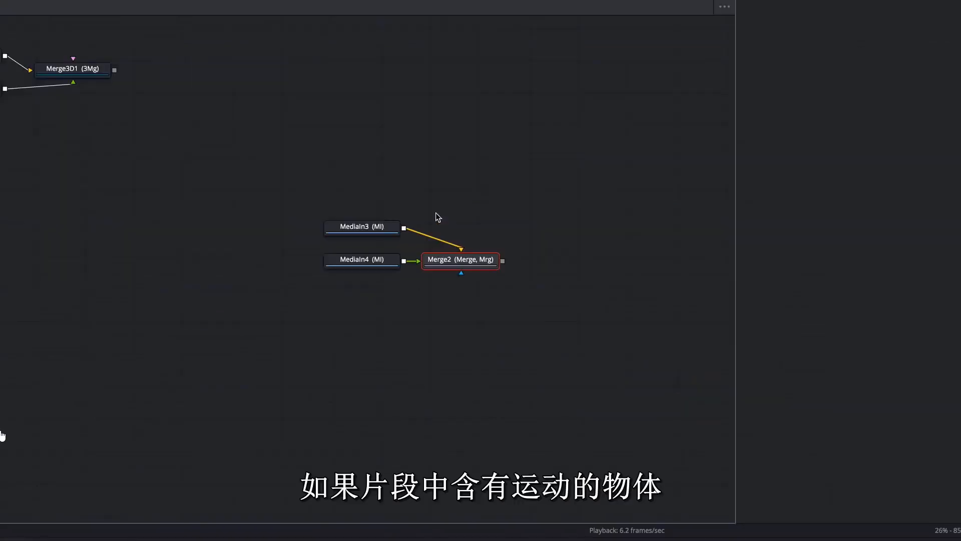
key(Delete)
drag(375, 248, 345, 112)
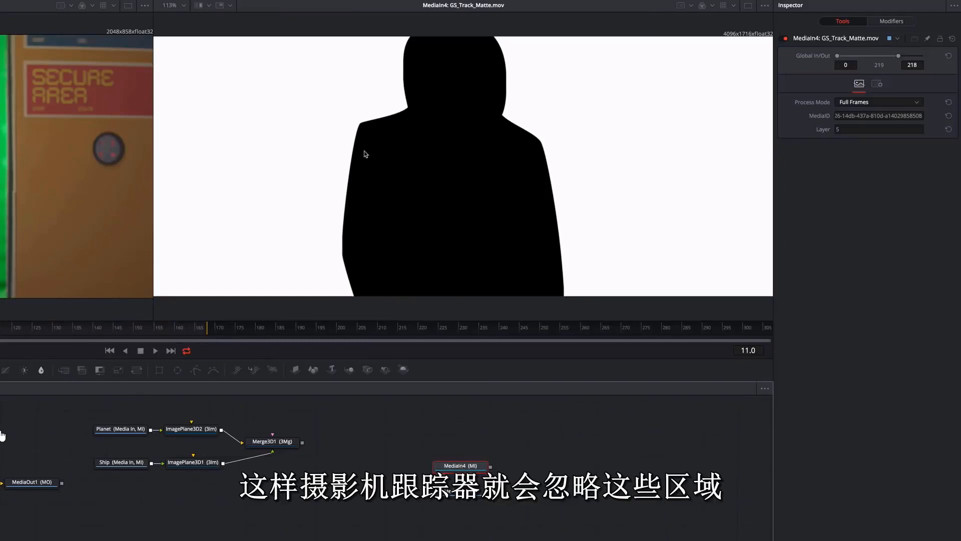
key(space)
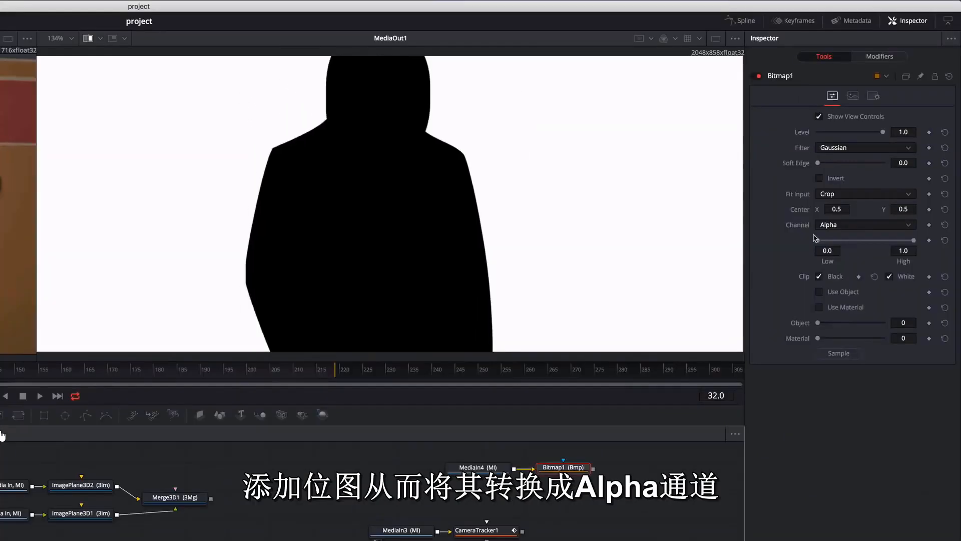
- Set the Bitmap1 channel to Luminance and connect Bitmap1 to CameraTracker1 as the track mask
click(851, 225)
click(841, 273)
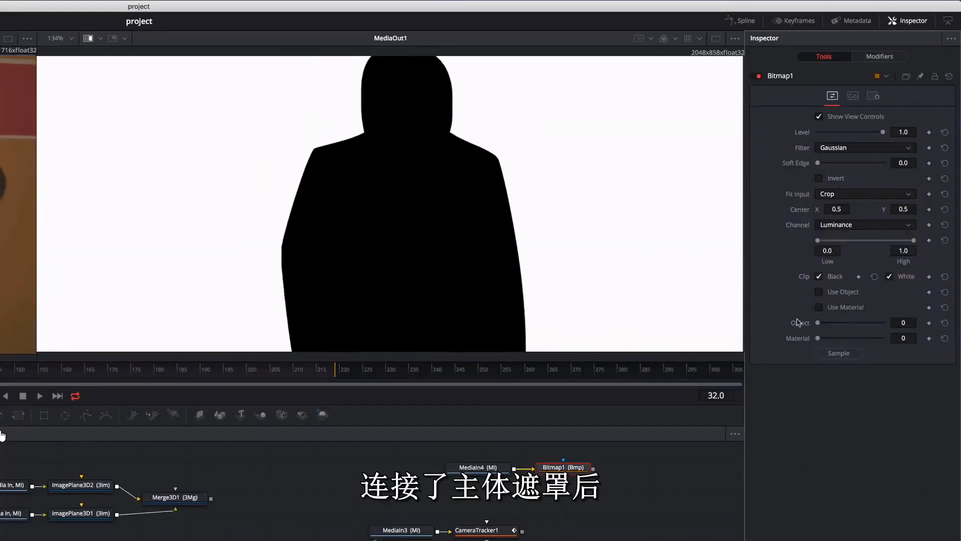
drag(564, 467, 493, 496)
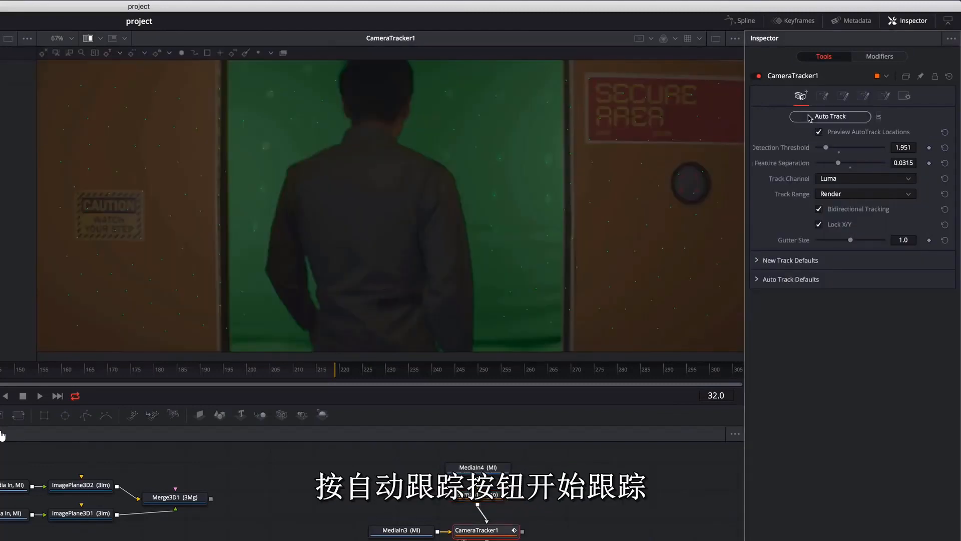
- Auto-track the shot in CameraTracker1, and set its camera focal length to 74.955 mm and aperture width to 1.6629 in
click(810, 118)
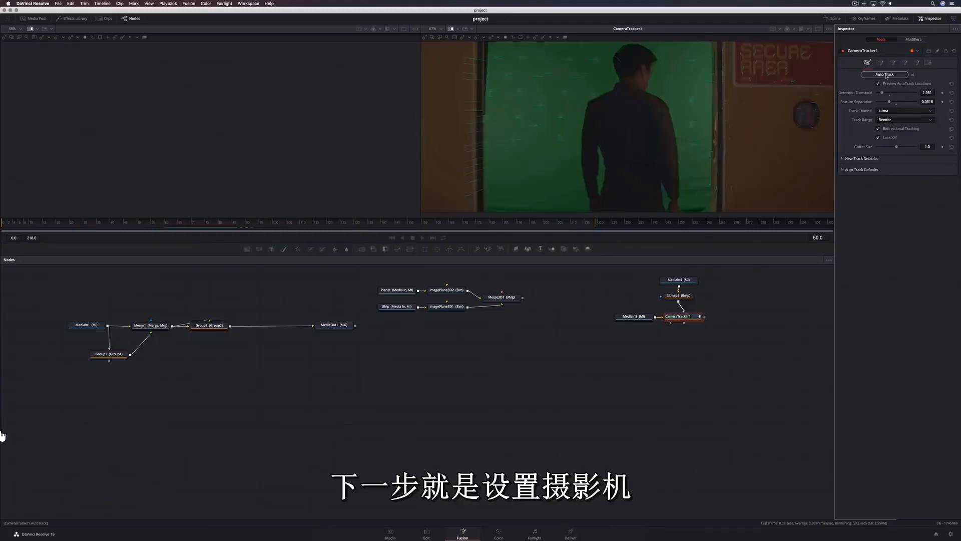
click(925, 112)
text(74)
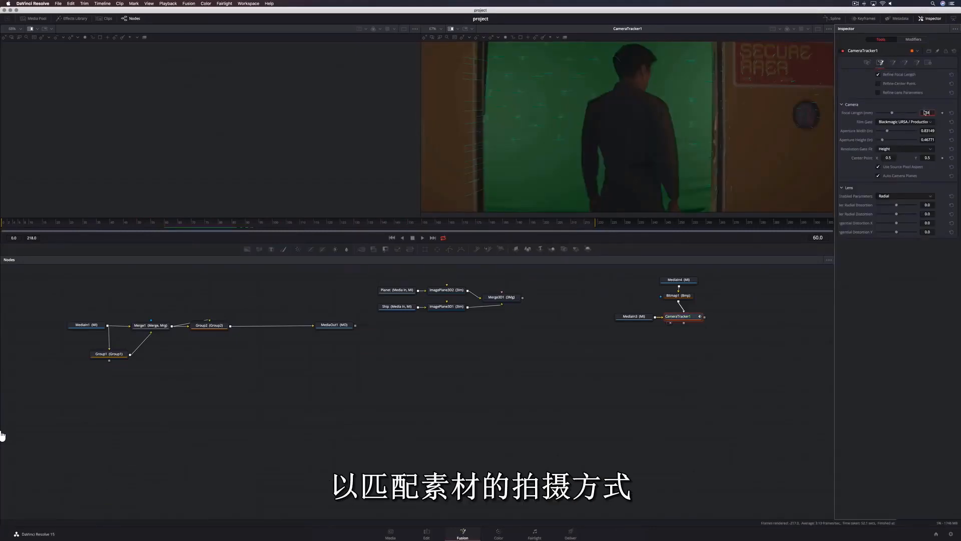
text(.955)
key(Tab)
text(1.6629)
key(Tab)
key(Tab)
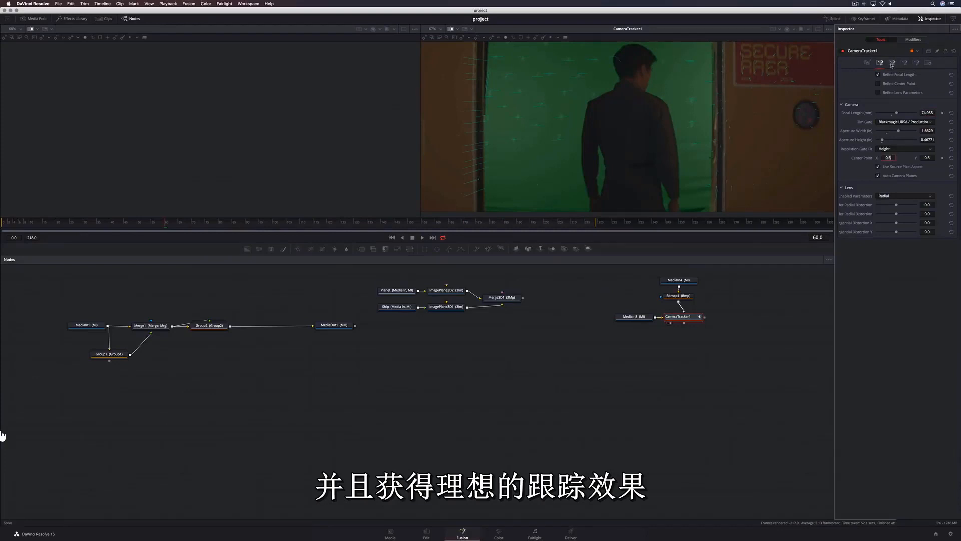
- Solve and export the camera track as a 3D scene, and play it back through Camera3D1
click(892, 64)
click(879, 93)
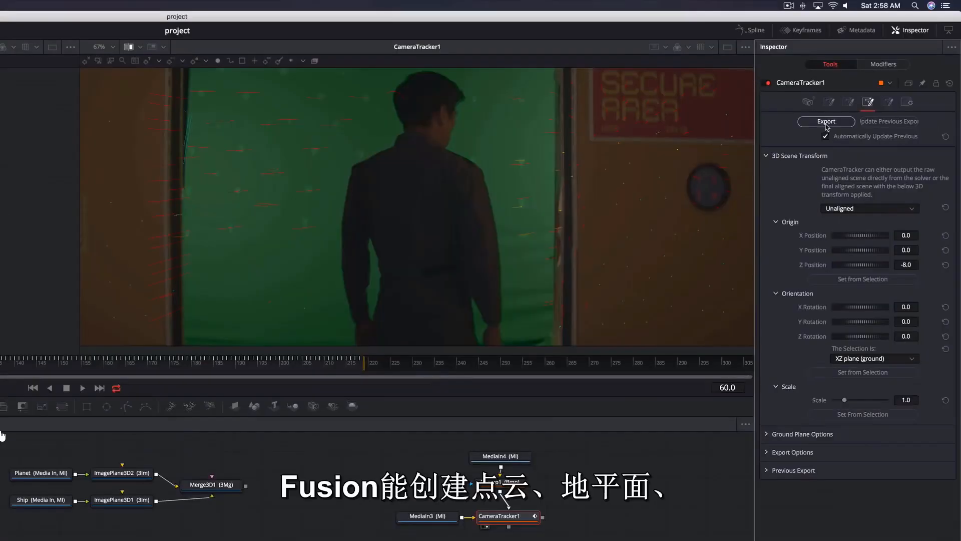
click(879, 74)
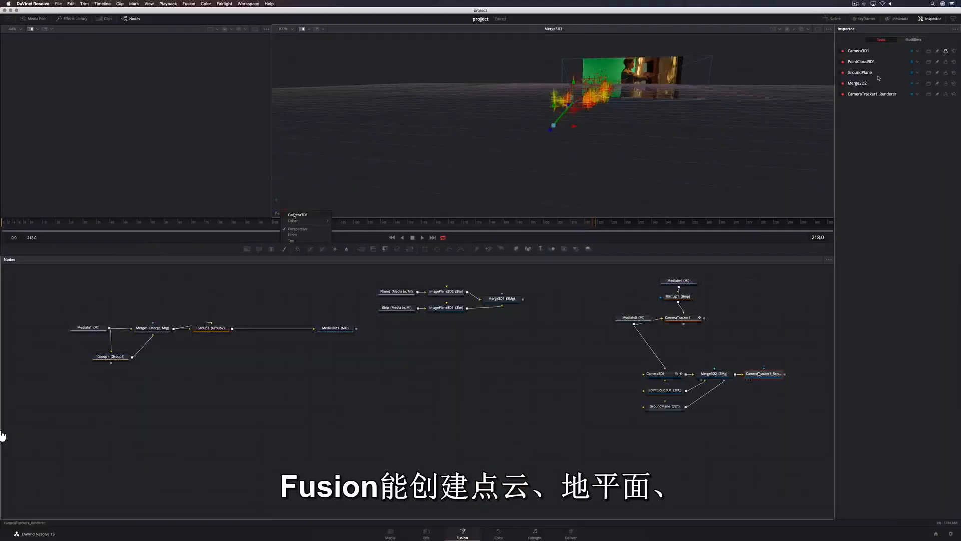
click(296, 215)
key(space)
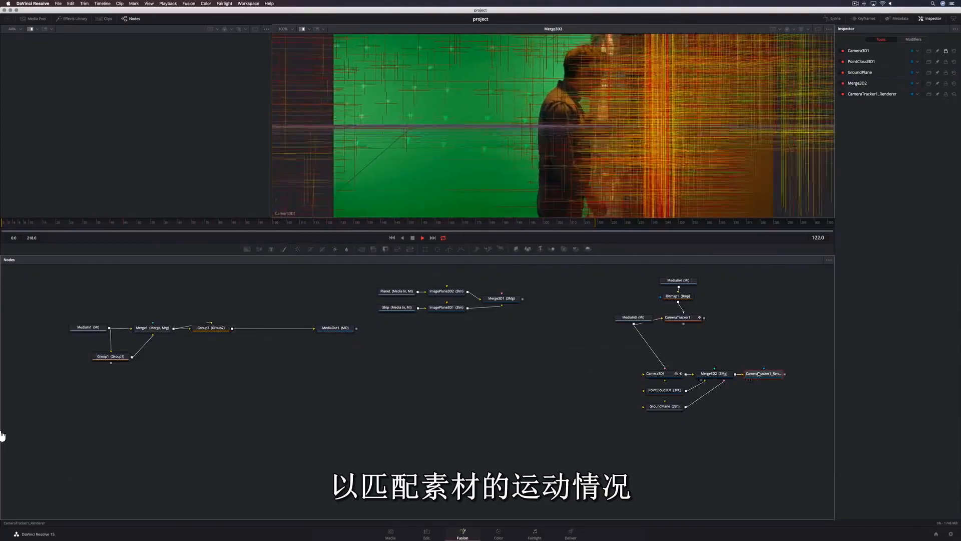
click(758, 373)
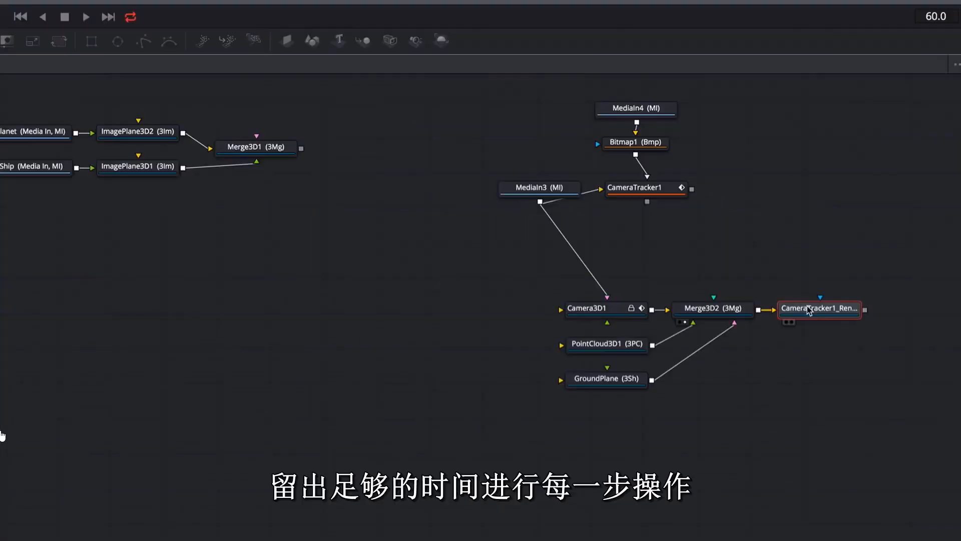
- Connect Camera3D1 to Merge3D1 and inspect the combined 3D scene in the second viewer
click(616, 310)
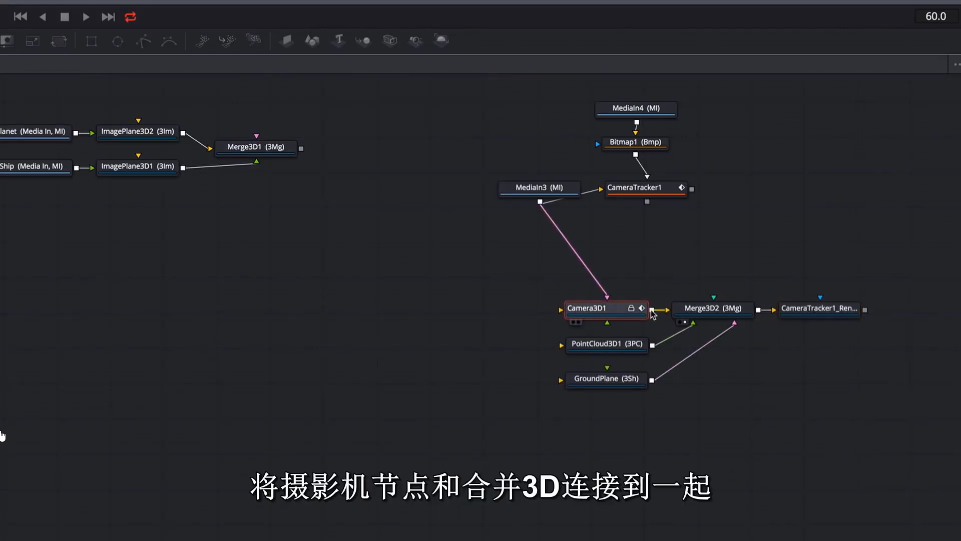
drag(652, 312, 277, 149)
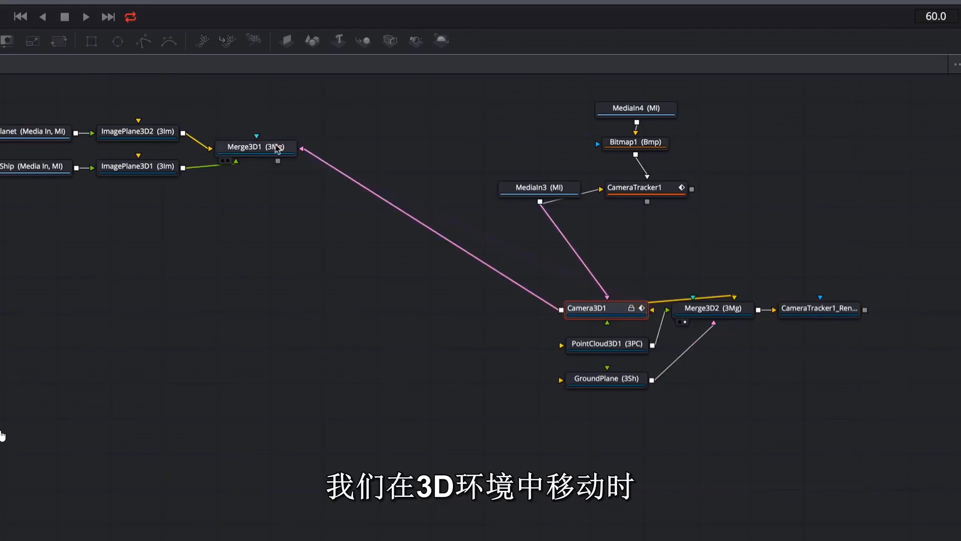
click(275, 149)
key(2)
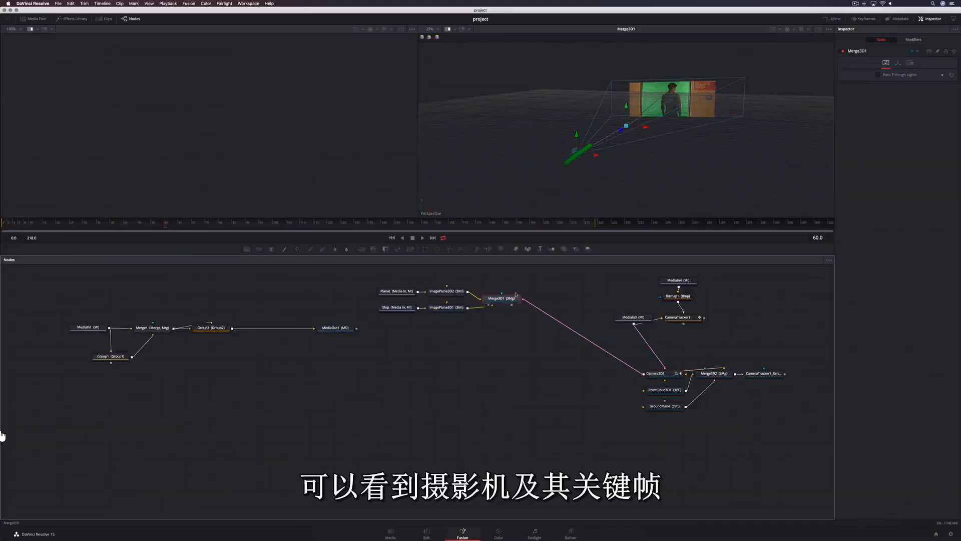
scroll(595, 173, left, 5)
scroll(595, 174, right, 5)
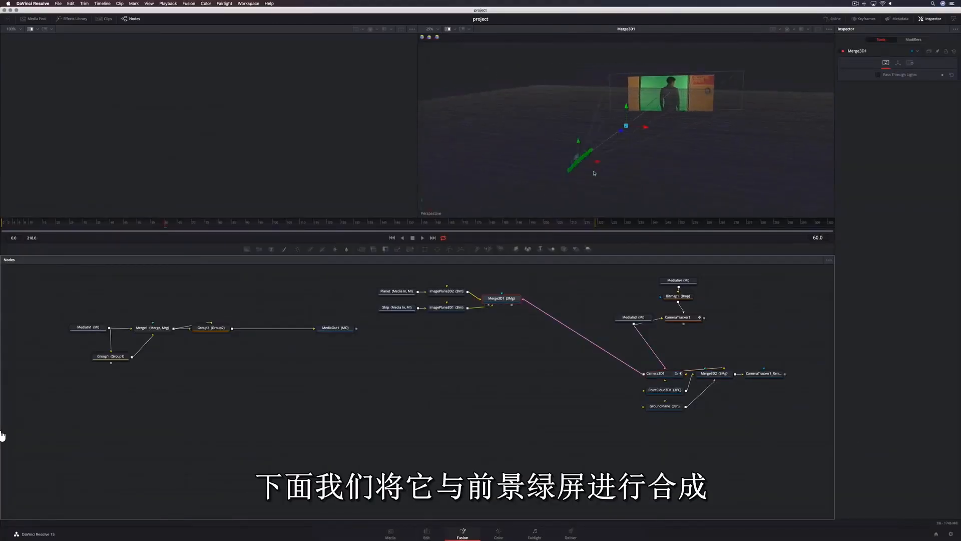
scroll(595, 173, down, 3)
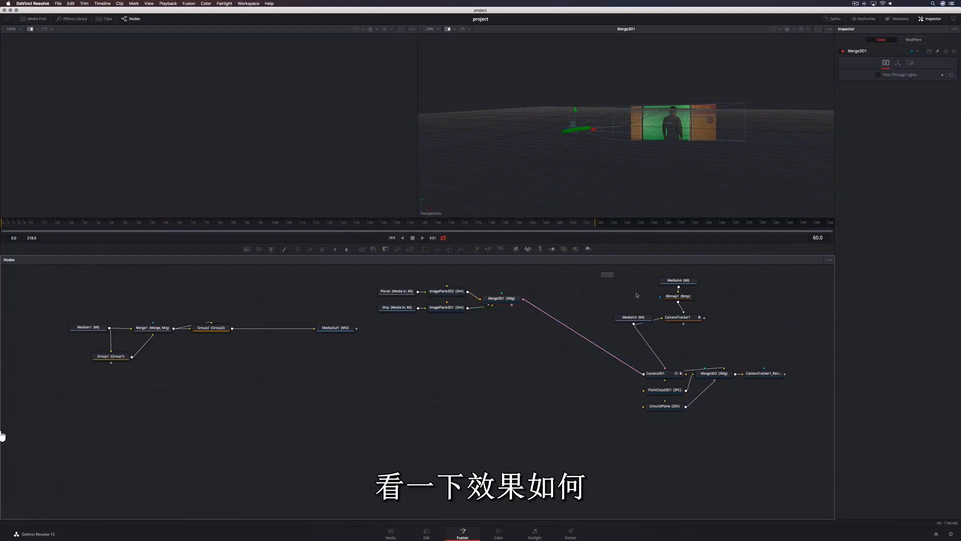
- Group all the camera tracking nodes, and add a Renderer 3D node after Merge3D1
drag(596, 274, 772, 449)
key(super+g)
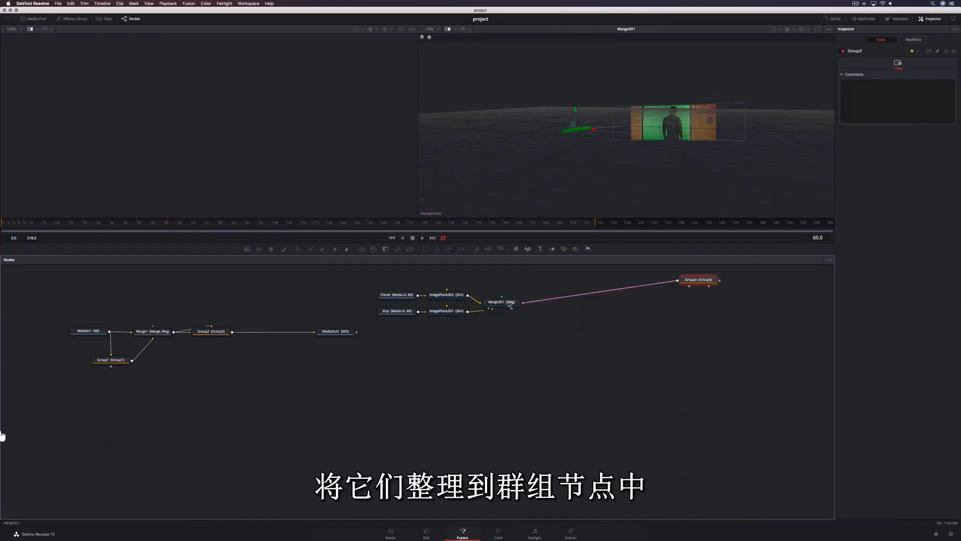
click(509, 303)
key(shift+space)
text(rend)
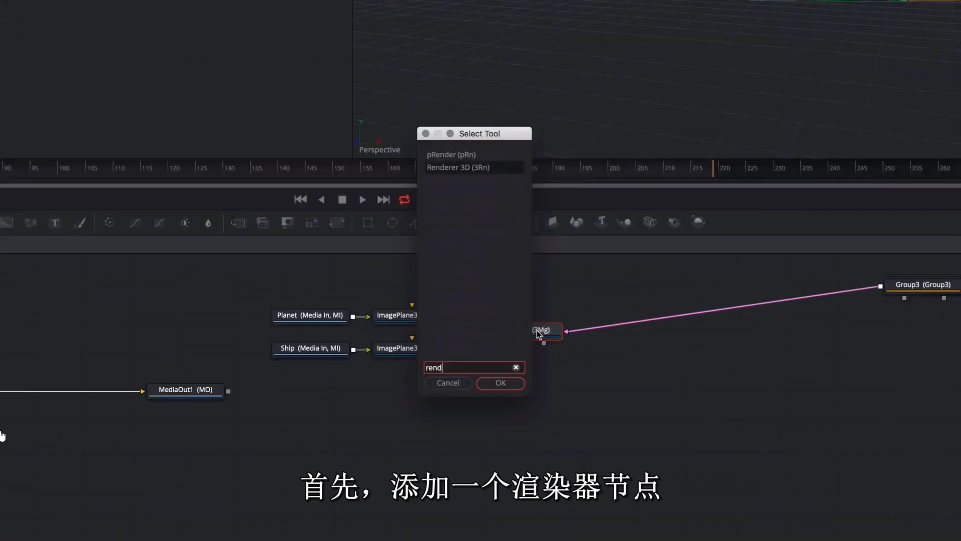
key(Return)
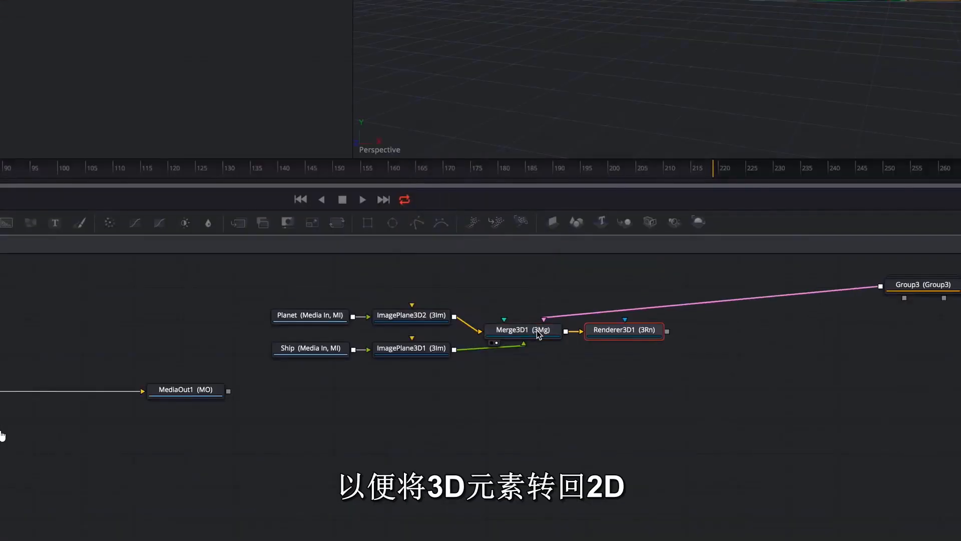
drag(608, 331, 641, 333)
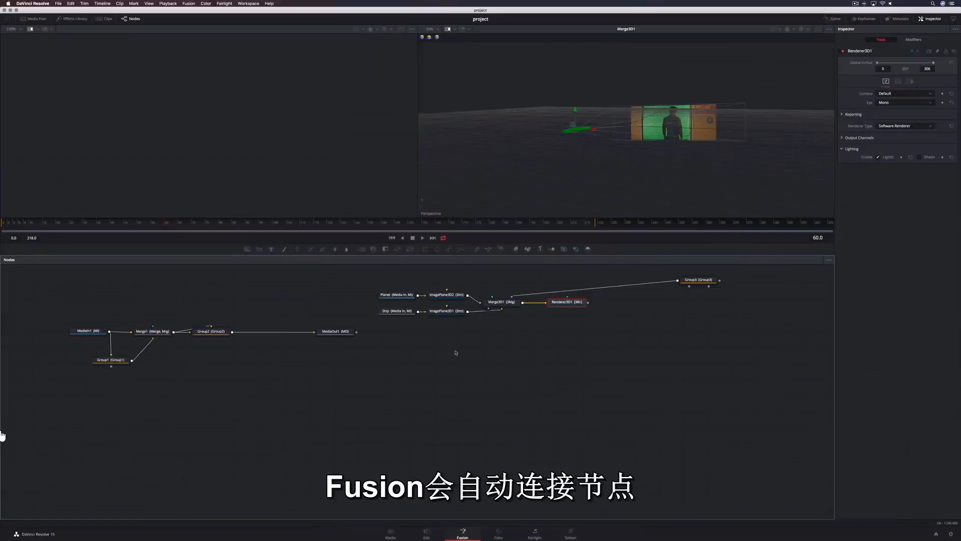
- Move the green-screen node chain and MediaOut1 beneath the 3D nodes, and merge Renderer3D1 with the Group2 output, shown in the second viewer
drag(68, 309, 306, 391)
drag(153, 331, 460, 364)
drag(335, 331, 725, 365)
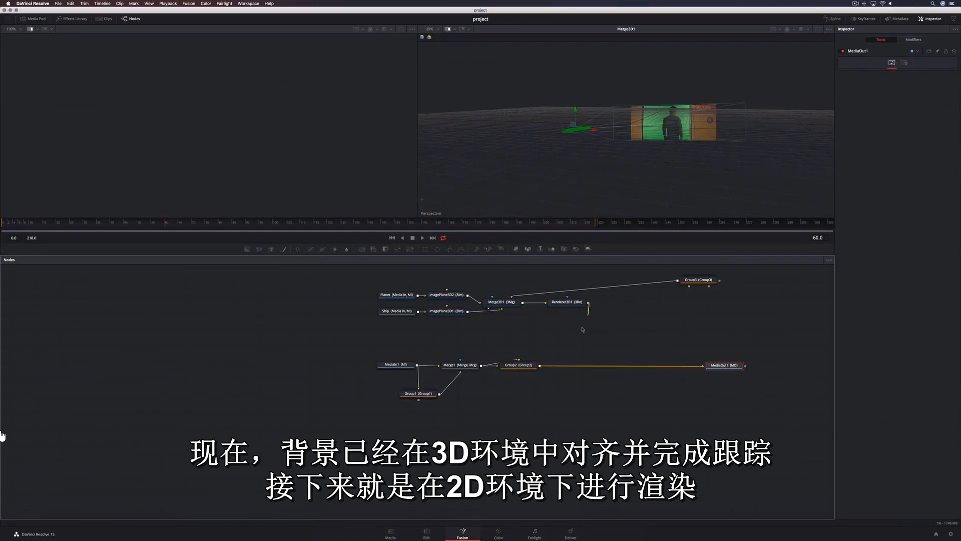
drag(589, 303, 542, 367)
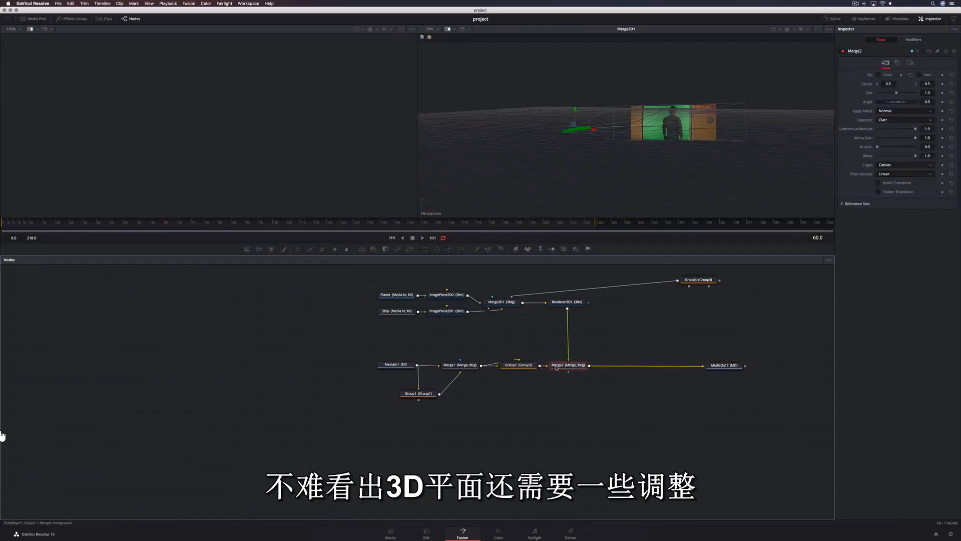
key(2)
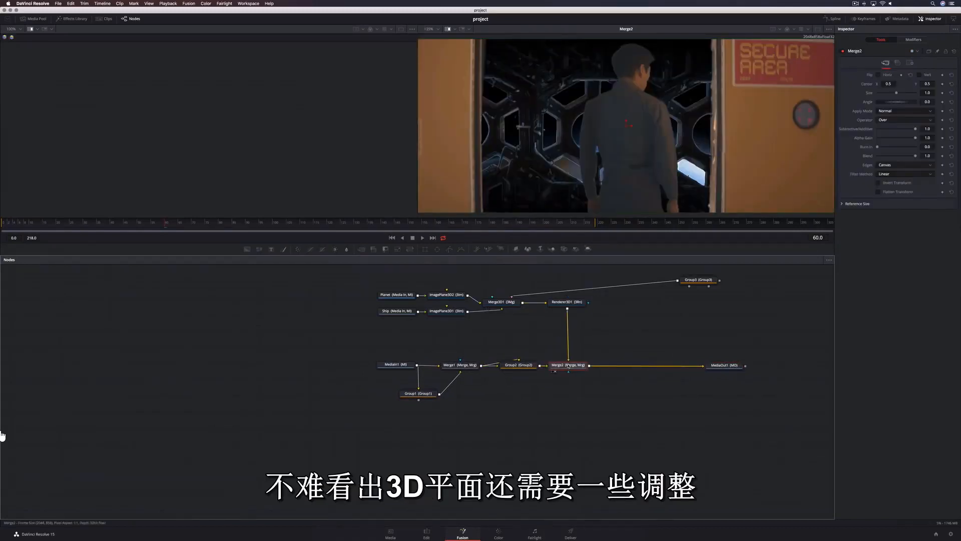
- With Merge3D1 in the first viewer, lower the Planet image plane along Y and shift the Ship image plane sideways
click(506, 303)
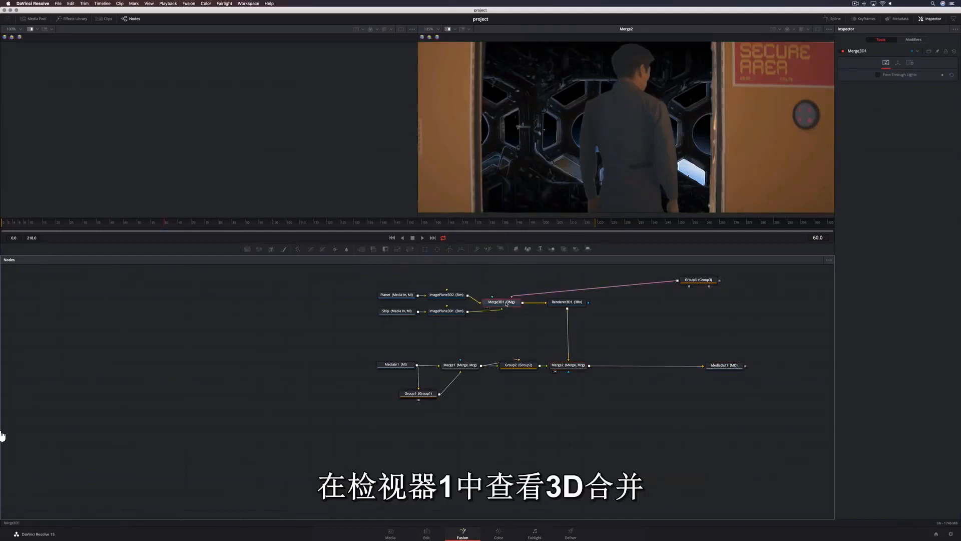
key(1)
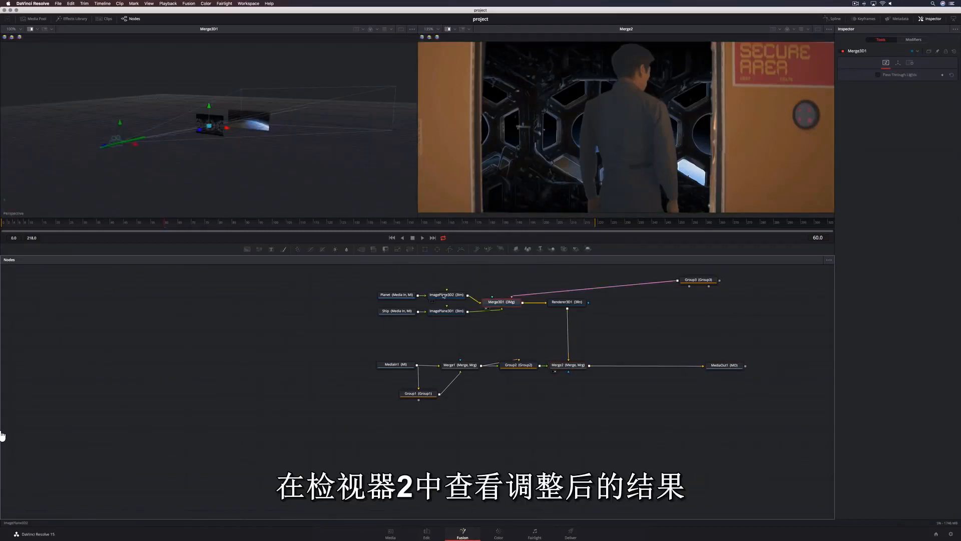
click(444, 296)
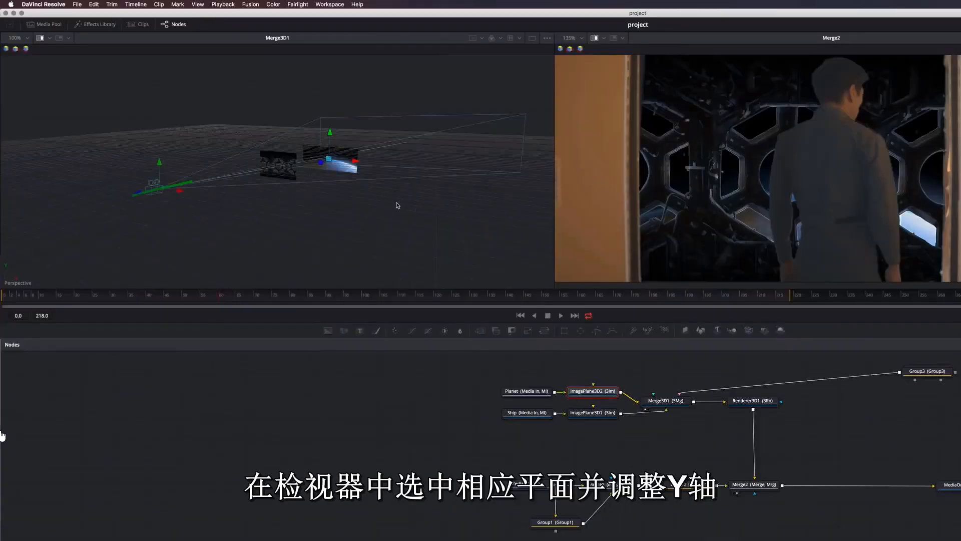
scroll(297, 155, left, 5)
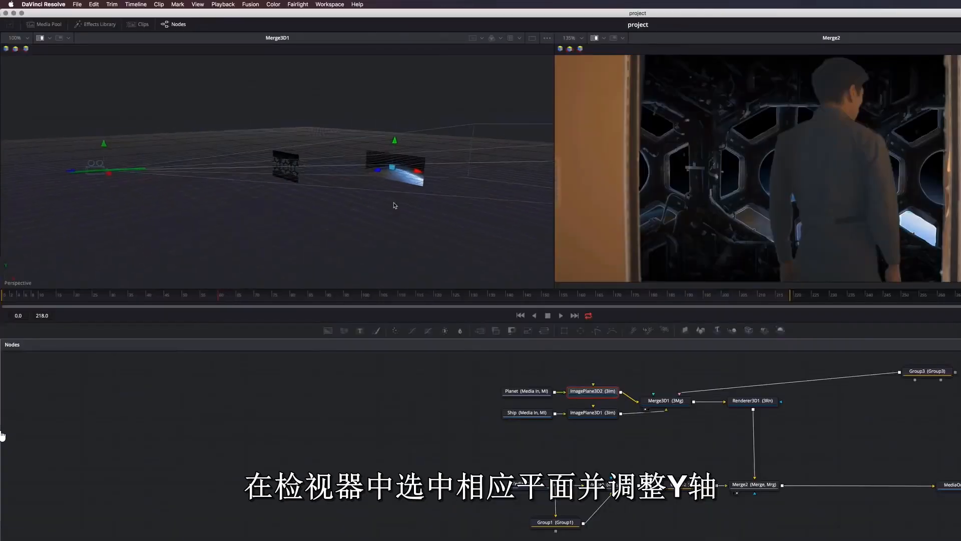
drag(394, 142, 395, 147)
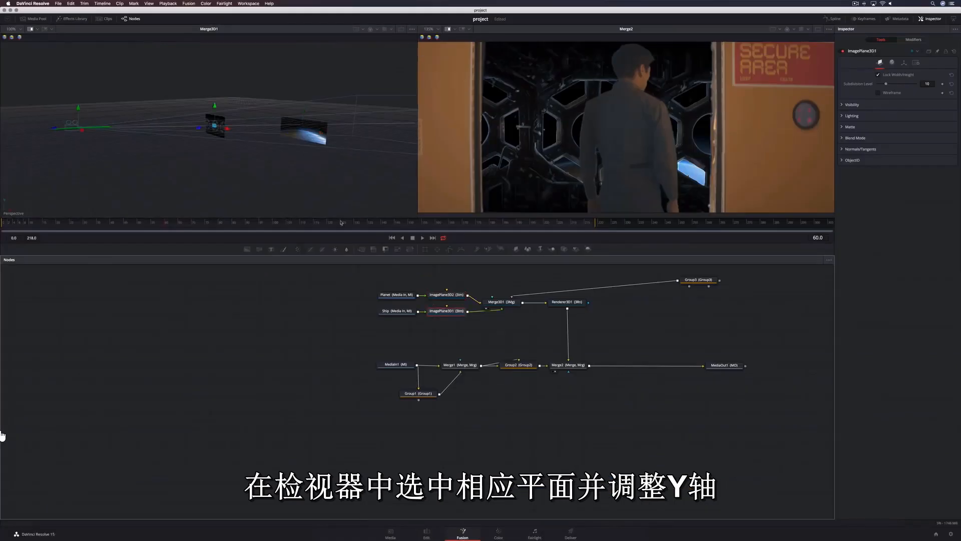
click(204, 128)
drag(204, 129, 222, 108)
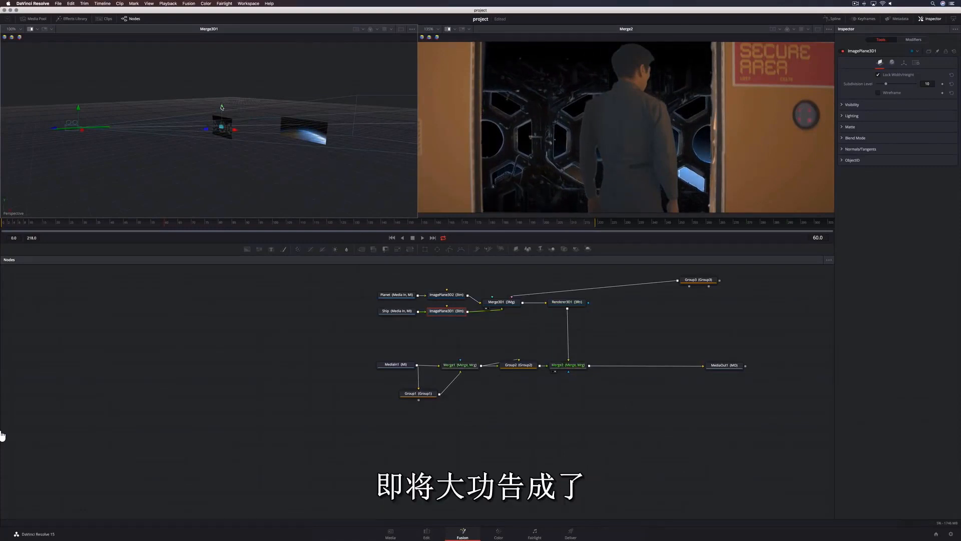
- Make room between Group2 and Merge2, insert a Color Corrector there, and lower its gamma to 0.7
drag(356, 344, 418, 385)
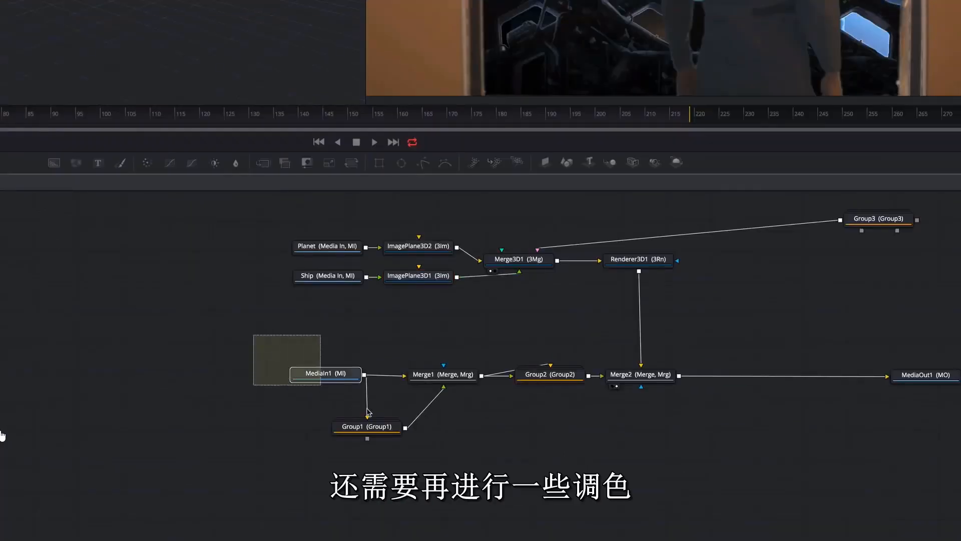
drag(368, 413, 553, 469)
drag(538, 382, 398, 382)
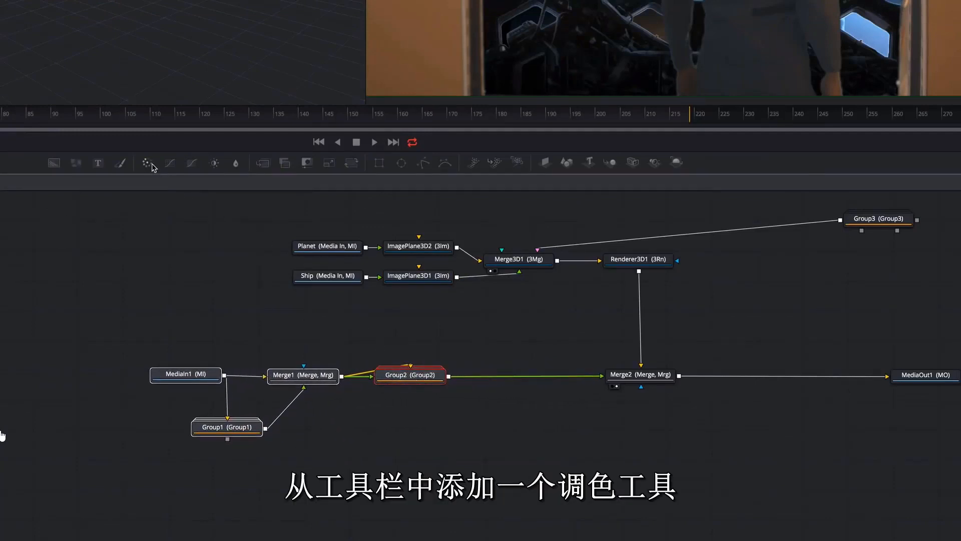
drag(153, 167, 517, 378)
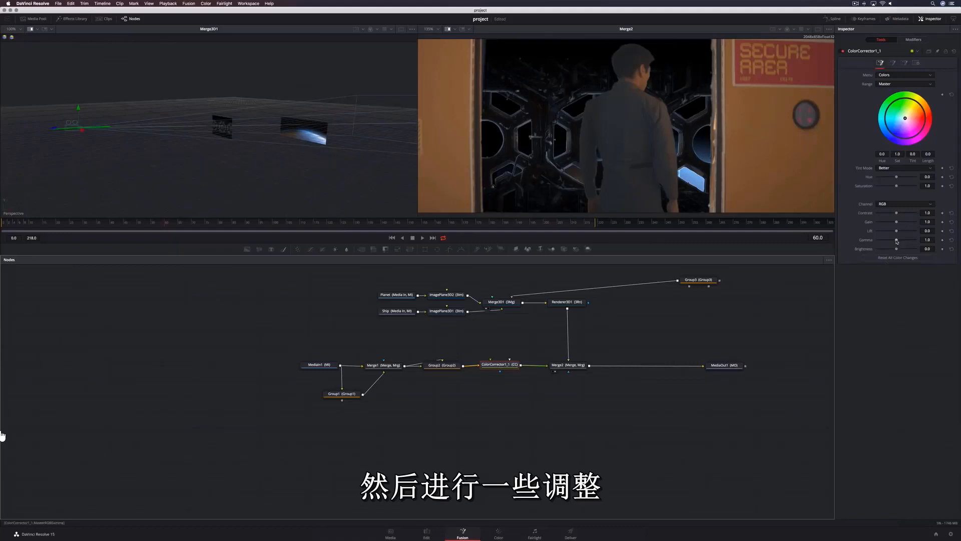
drag(897, 241, 891, 242)
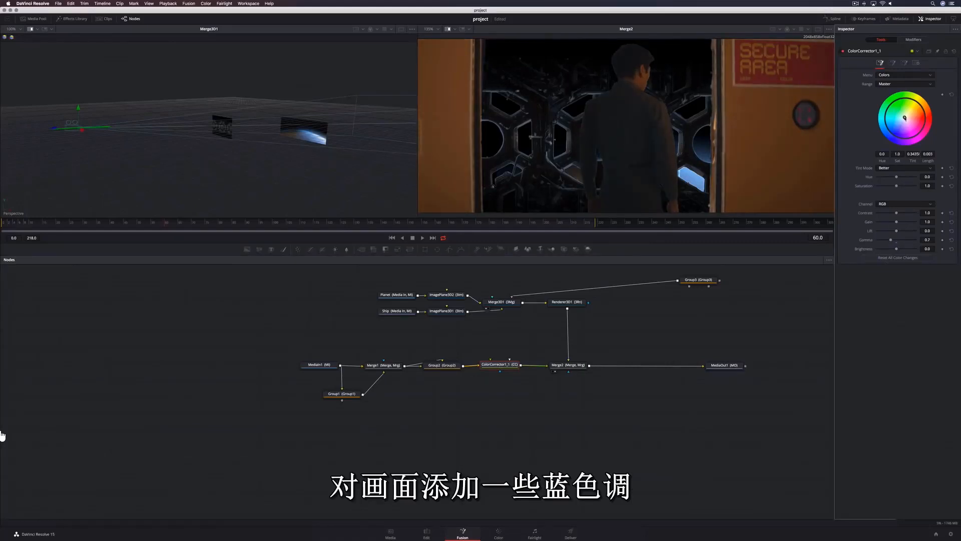
- Tint the Color Corrector before Merge2 slightly blue, and insert another Color Corrector after Merge2 with a blue tint and 1.25 gain
drag(904, 120, 903, 122)
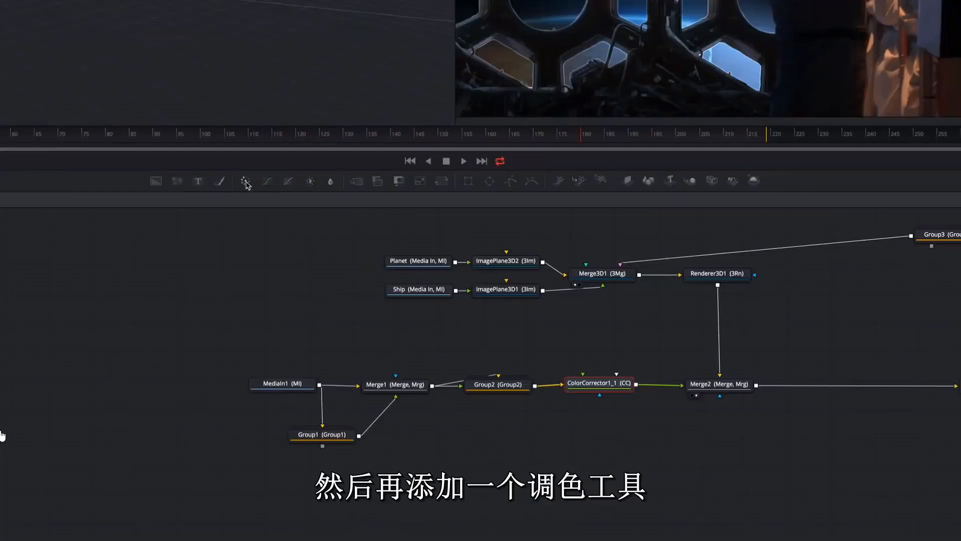
drag(298, 249, 635, 366)
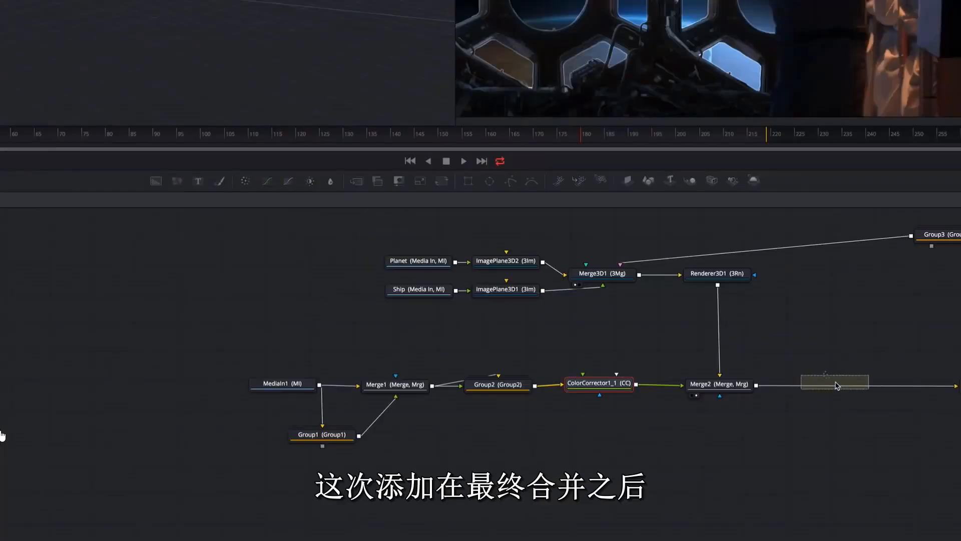
drag(835, 386, 835, 386)
drag(866, 193, 862, 195)
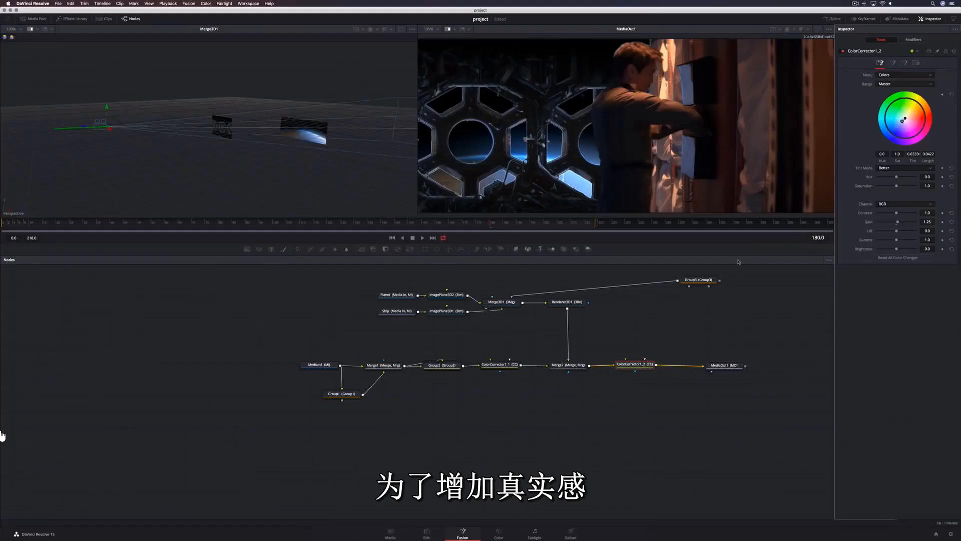
- Insert a Defocus node after Renderer3D1 and set its Defocus Size to 1
click(578, 303)
key(shift+space)
text(renddef)
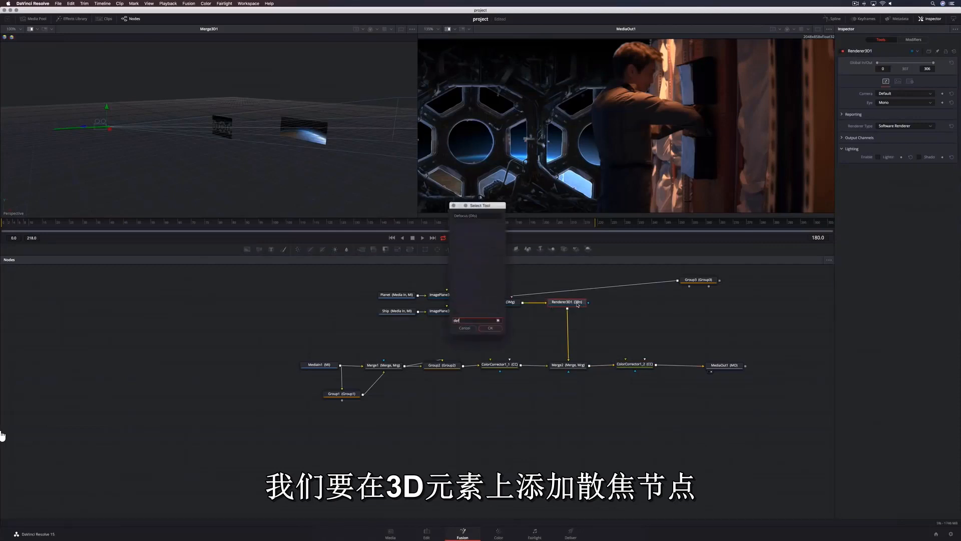
key(Return)
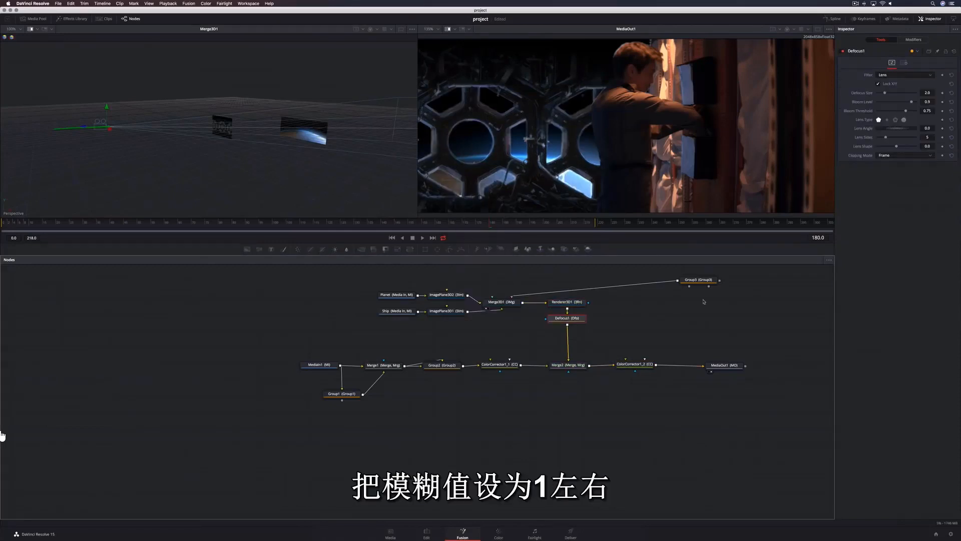
click(927, 92)
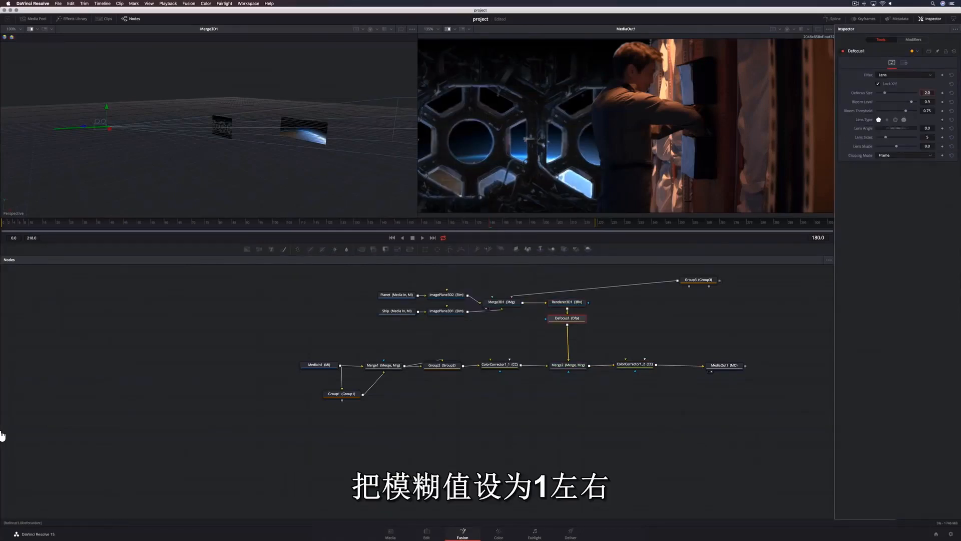
text(1)
key(Tab)
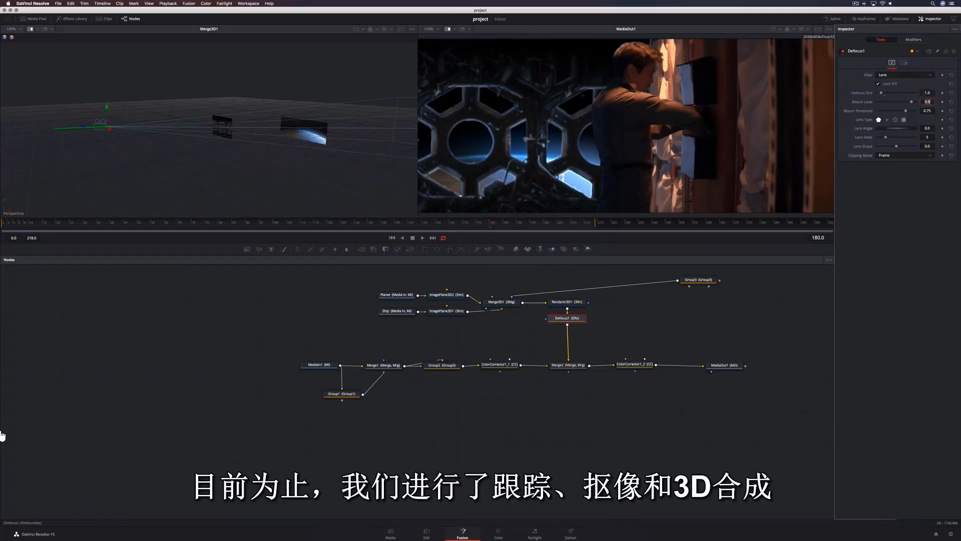
- Return to the Edit page, move the playhead to the spaceship-over-planet shot at 01:01:11:03, and open that clip in Fusion
click(428, 531)
key(space)
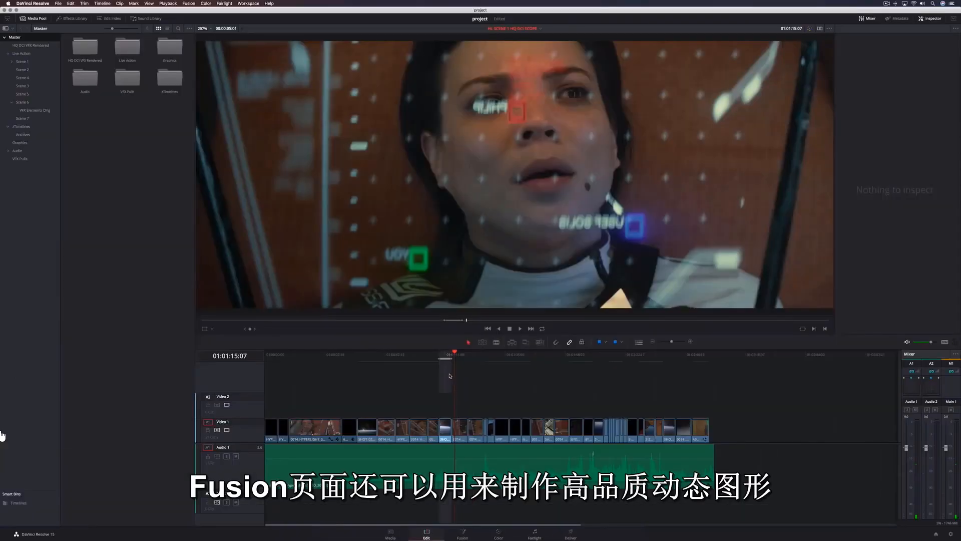
click(445, 356)
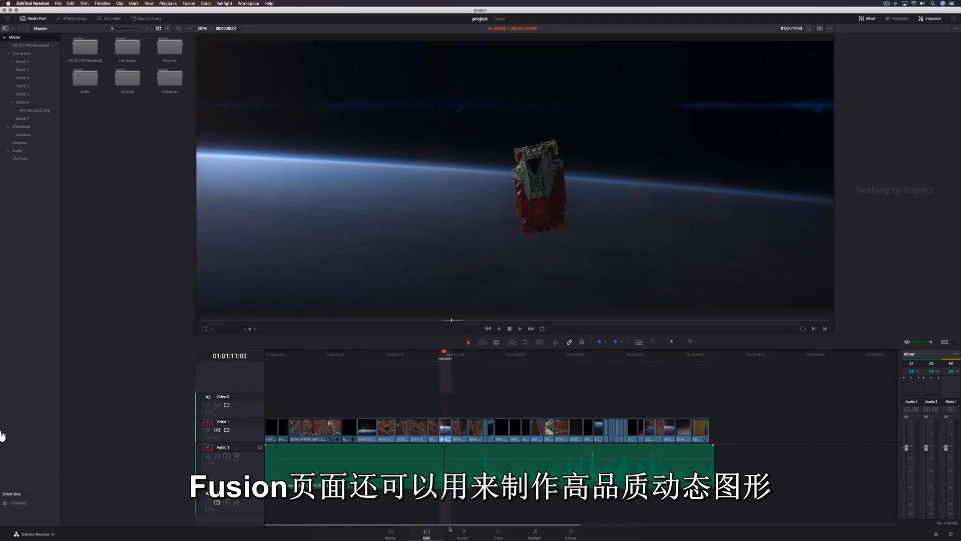
click(463, 533)
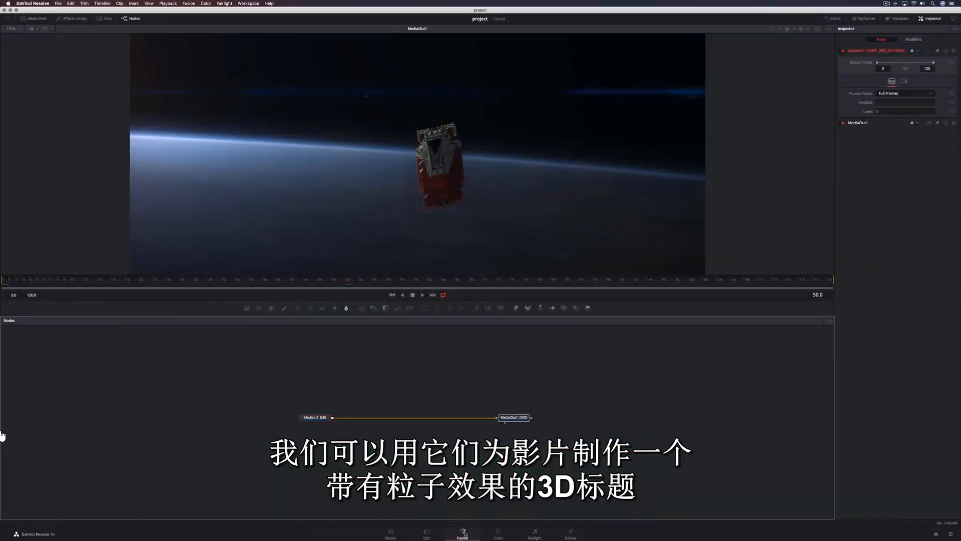
- Add a Text 3D node and a Camera 3D node joined by a Merge 3D, and show the merge in the viewer
scroll(448, 504, up, 2)
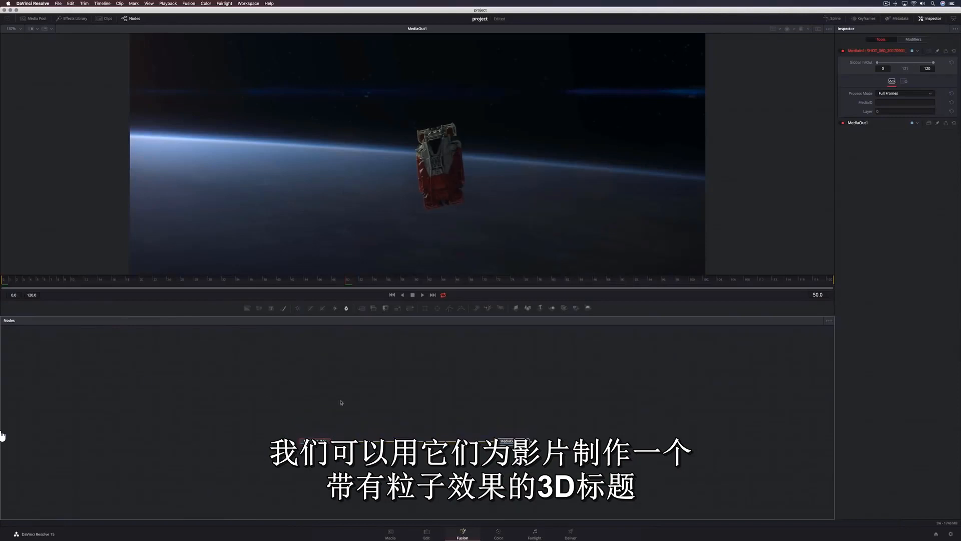
key(shift+space)
text(txt)
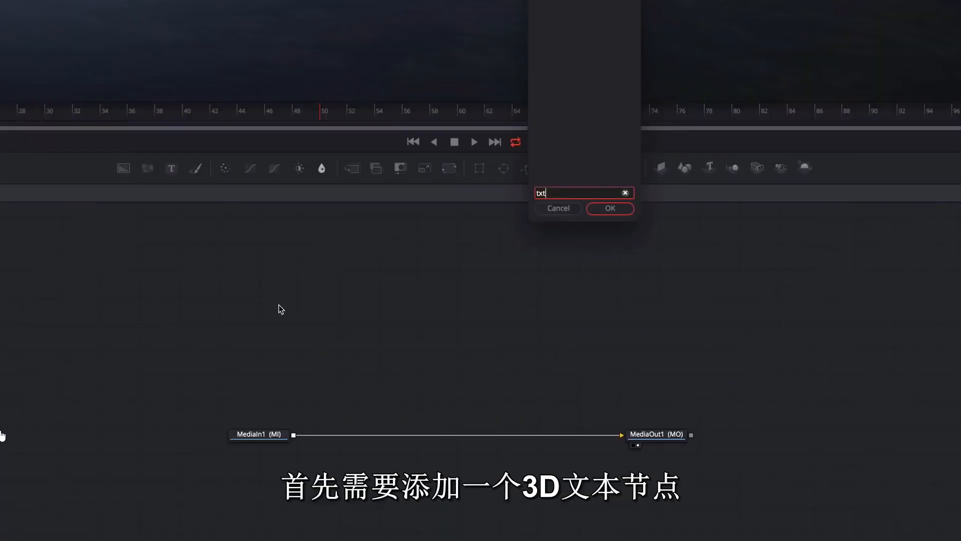
key(Return)
key(shift+space)
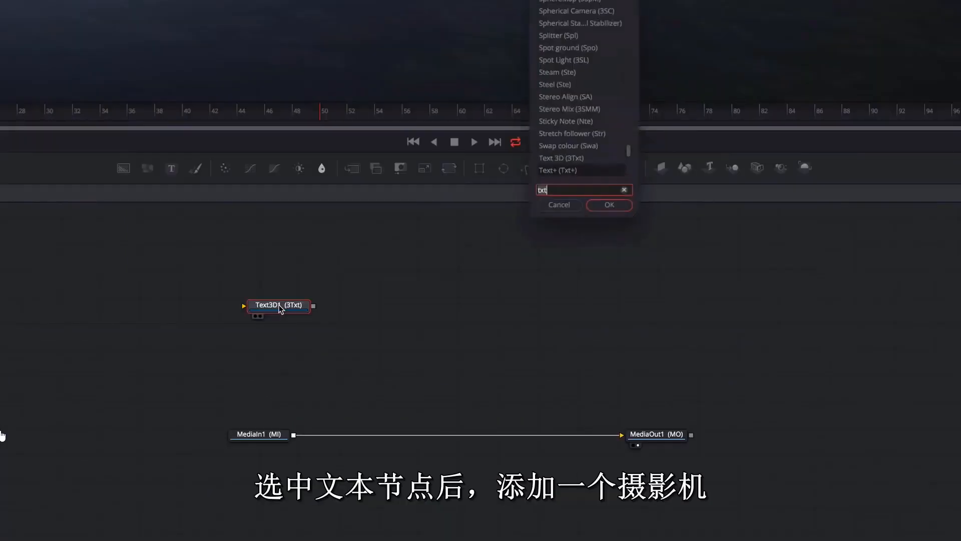
text(cam)
key(Return)
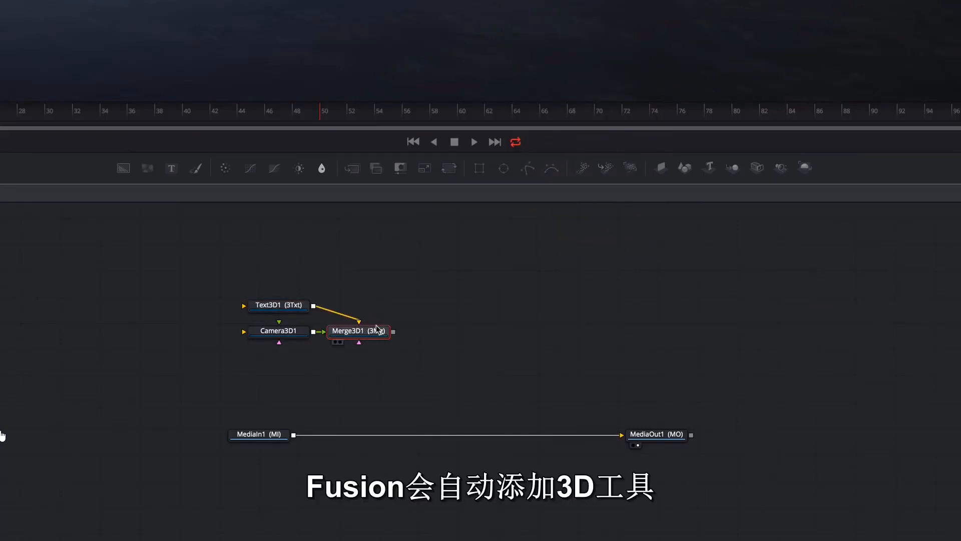
click(288, 310)
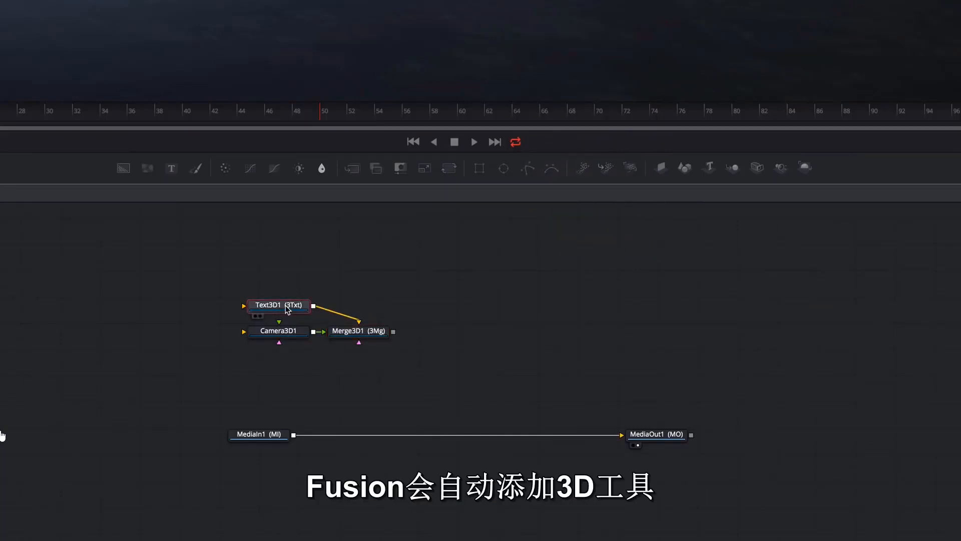
click(352, 335)
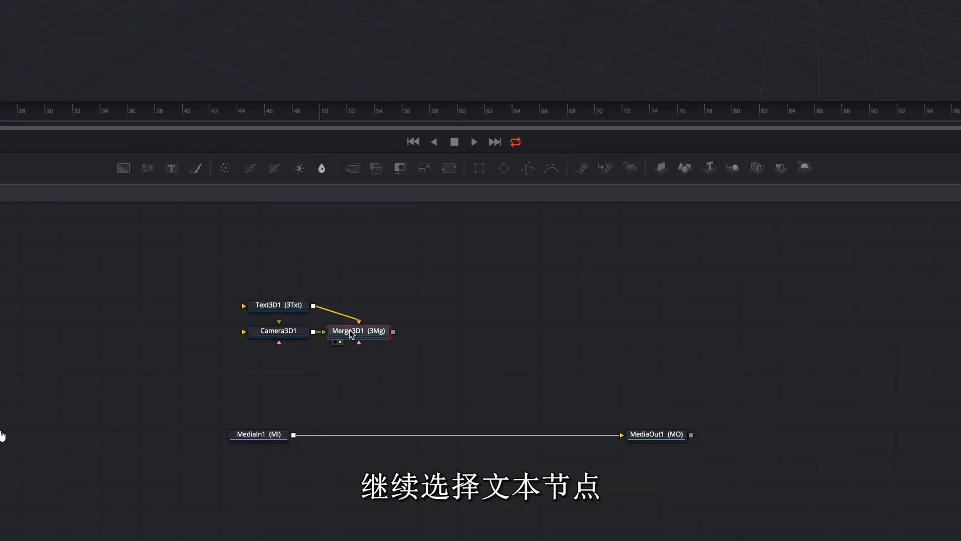
- Enter HYPERLIGHT as the Text3D1 text, in the Vermin Vibes Diet font with tracking of about 1.134
click(279, 305)
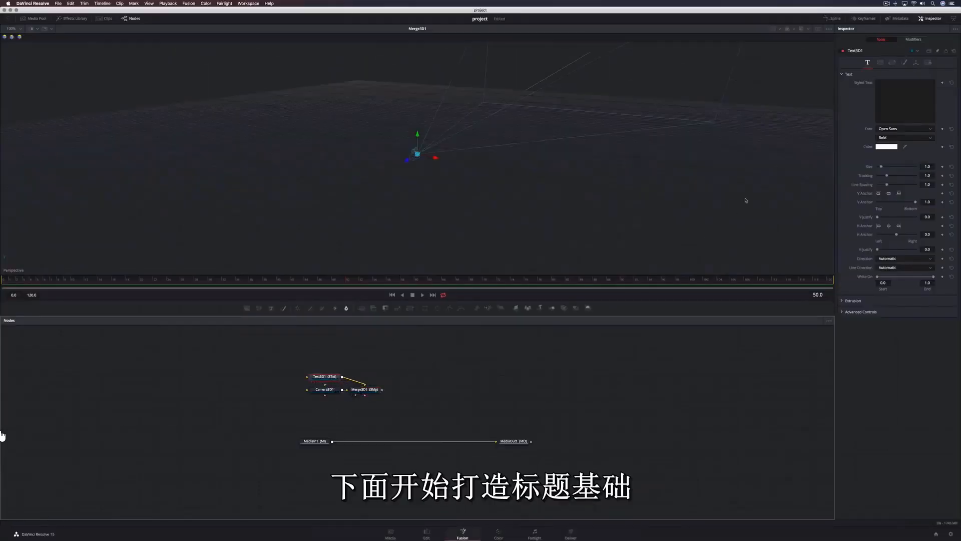
text(HY)
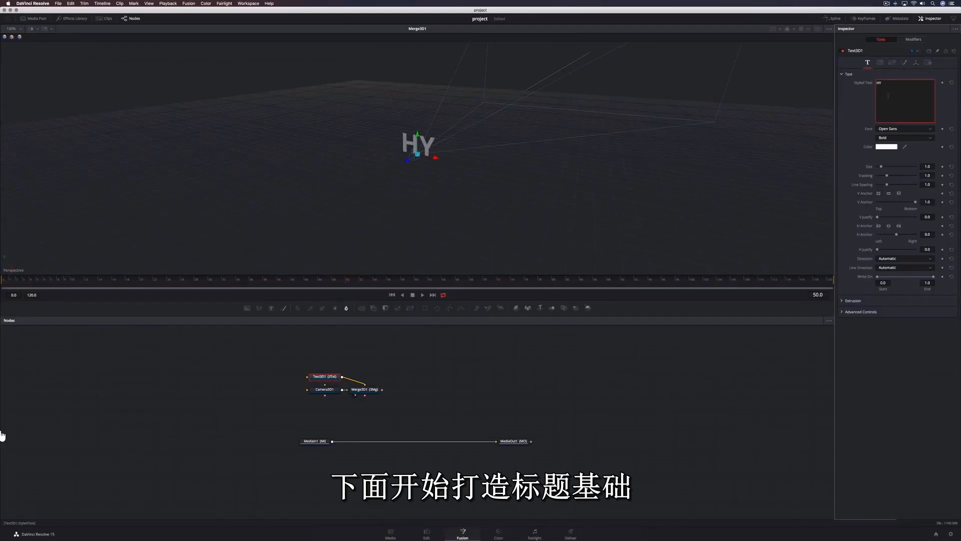
text(PERLIGHT)
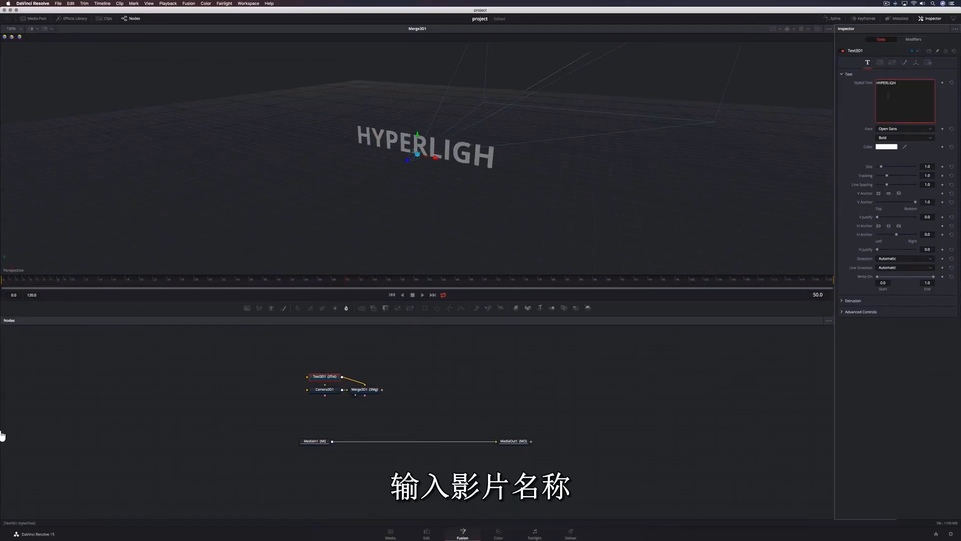
click(893, 129)
key(Return)
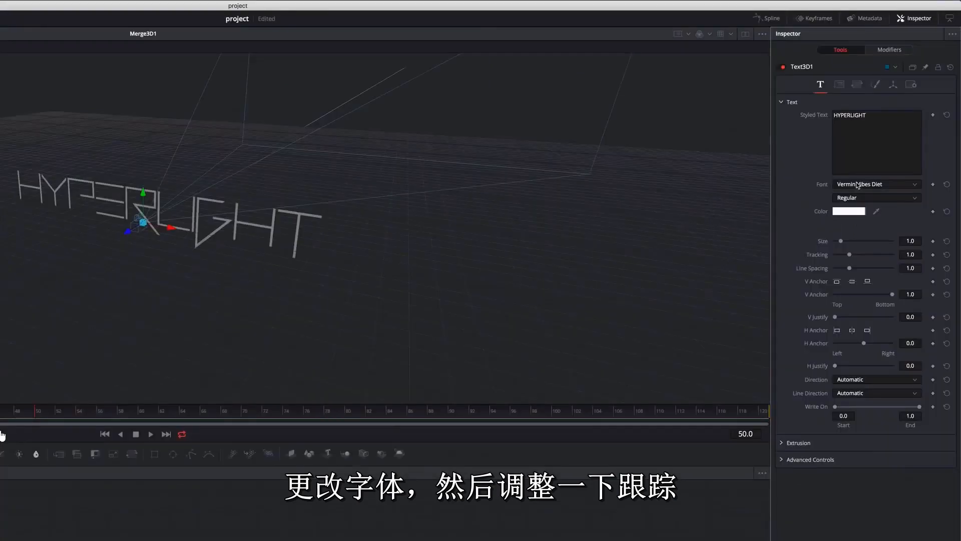
drag(849, 256, 851, 255)
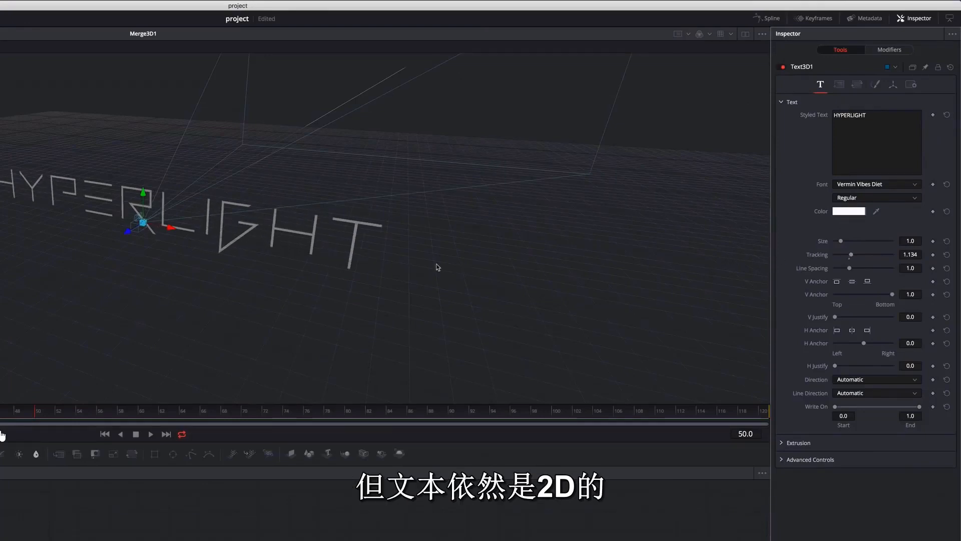
- Give the HYPERLIGHT text an extrusion depth of about 0.011, bevel depth of about 0.0126 and bevel width of about 0.0094
scroll(392, 267, left, 5)
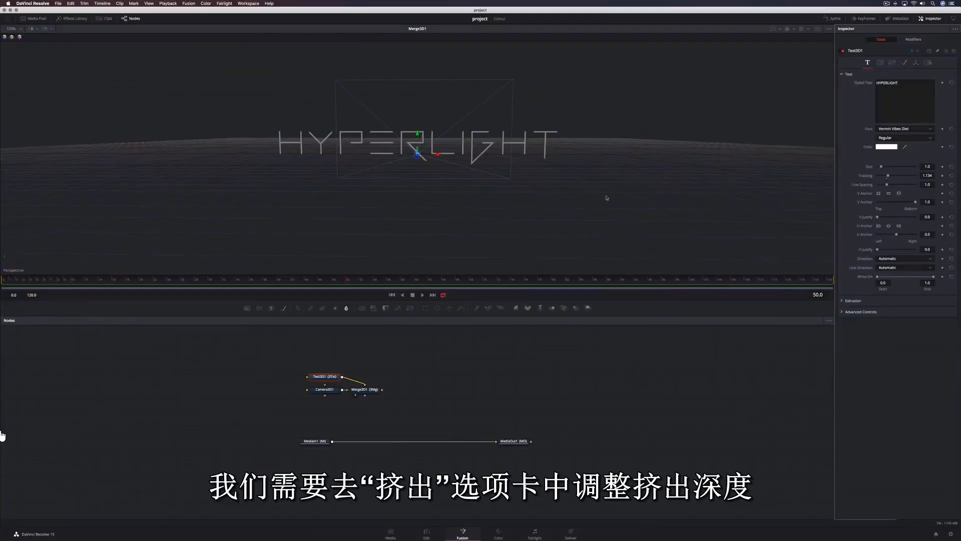
click(841, 301)
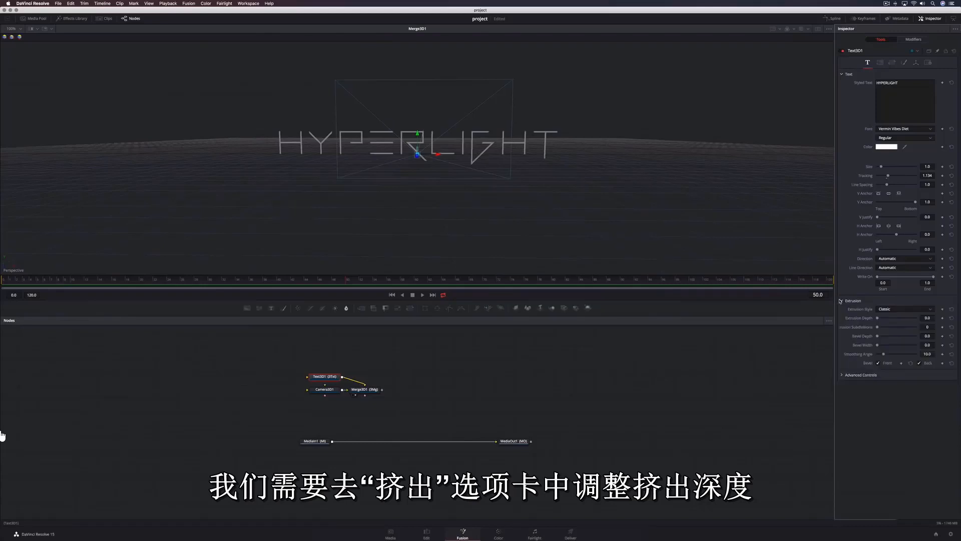
drag(878, 319, 882, 346)
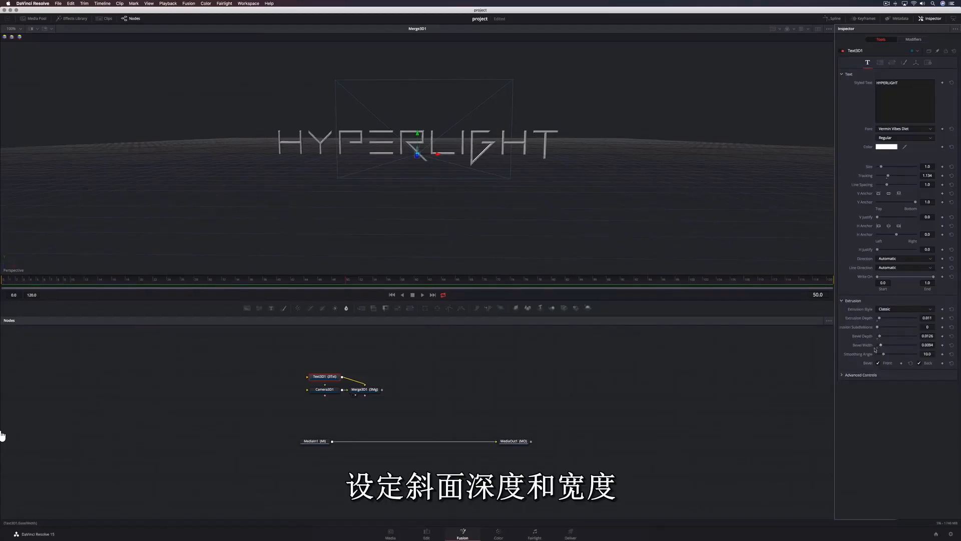
- Space Merge3D1 away from its inputs, connect a Directional Light to it, and place the light node above the merge
drag(374, 388, 399, 390)
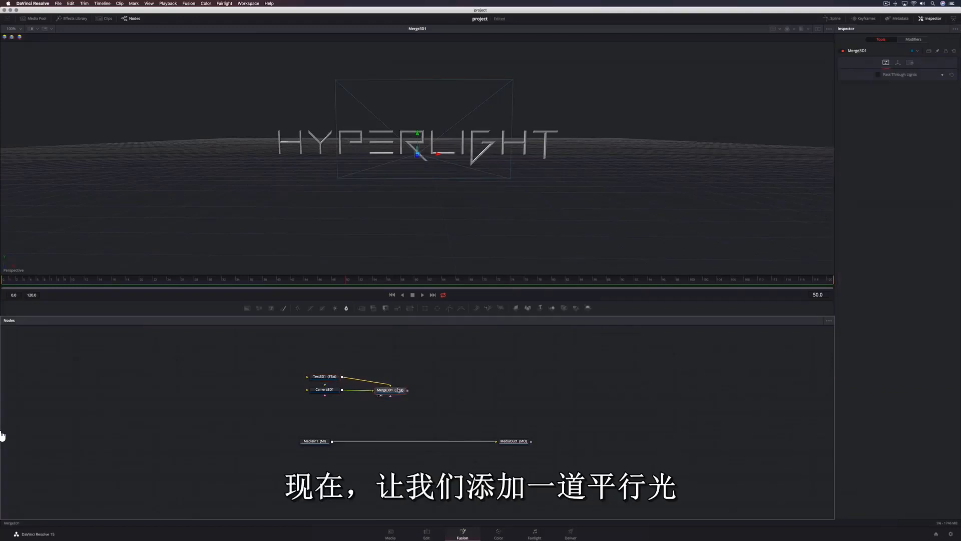
key(shift+space)
text(direct)
key(Down)
key(Return)
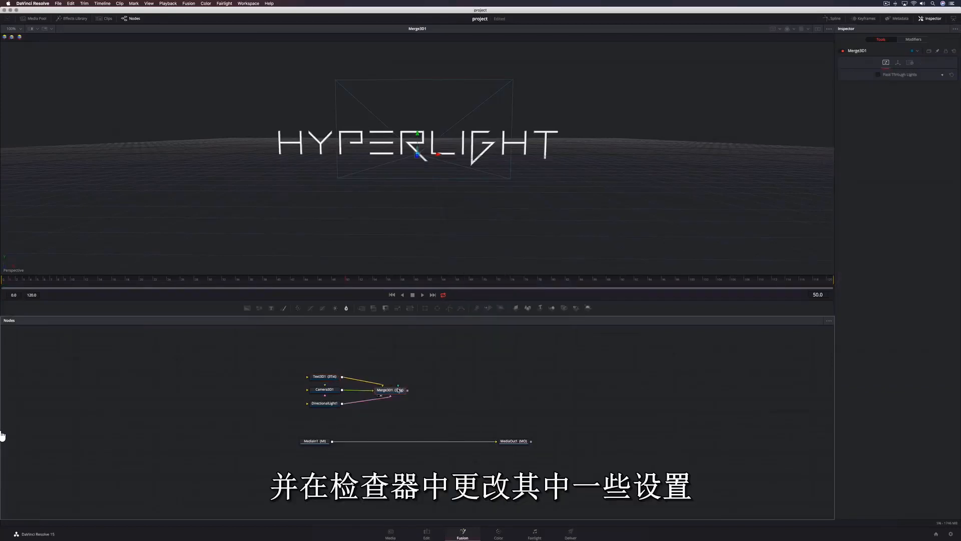
drag(386, 354, 379, 346)
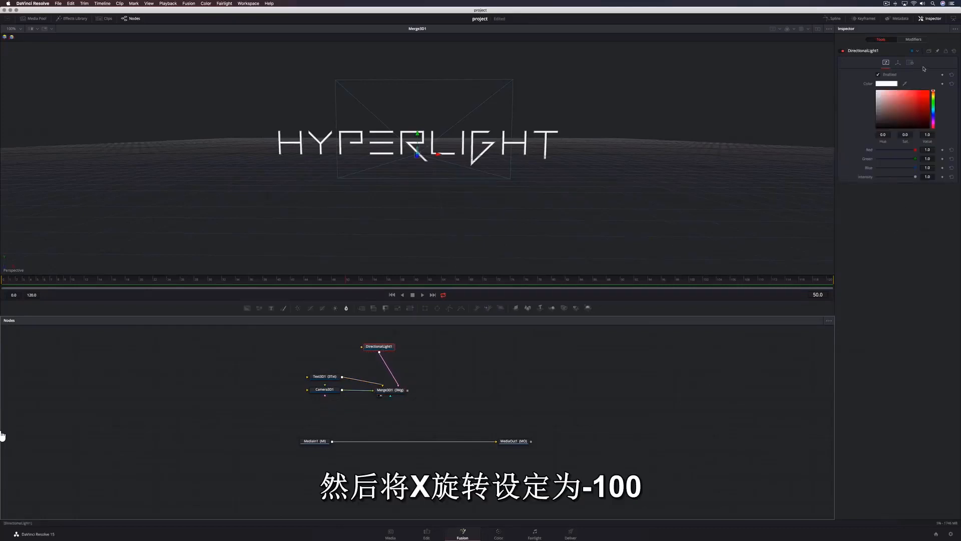
- Set the X Rotation of DirectionalLight1 to -100
click(899, 62)
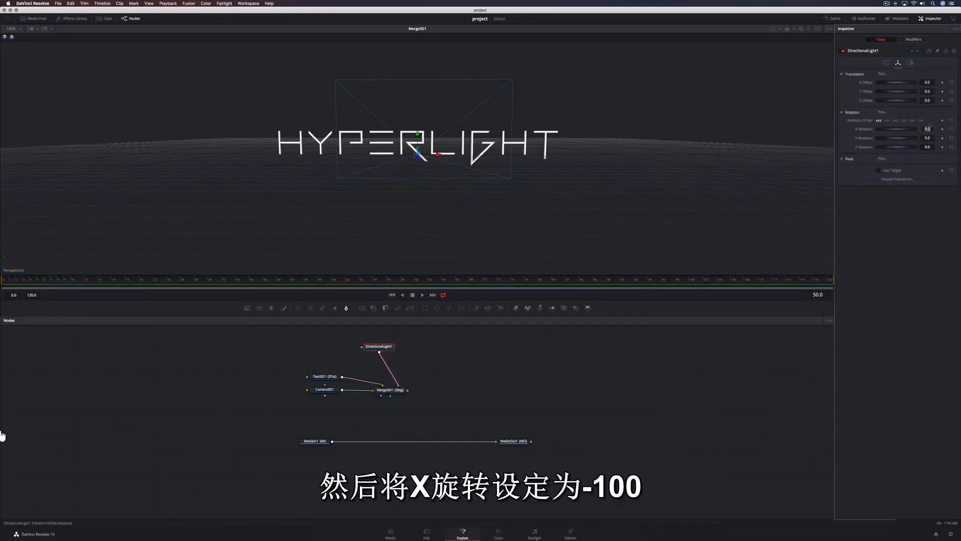
text(0)
key(Return)
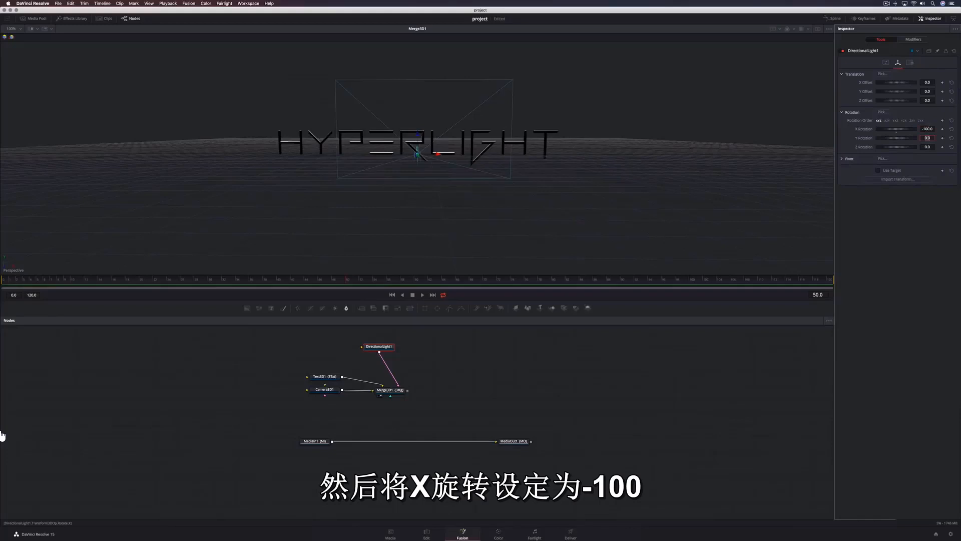
- Color DirectionalLight1 light blue with hue of about 0.552 and saturation of about 0.876, and hide the 3D viewer's grid
click(886, 63)
drag(932, 110, 923, 87)
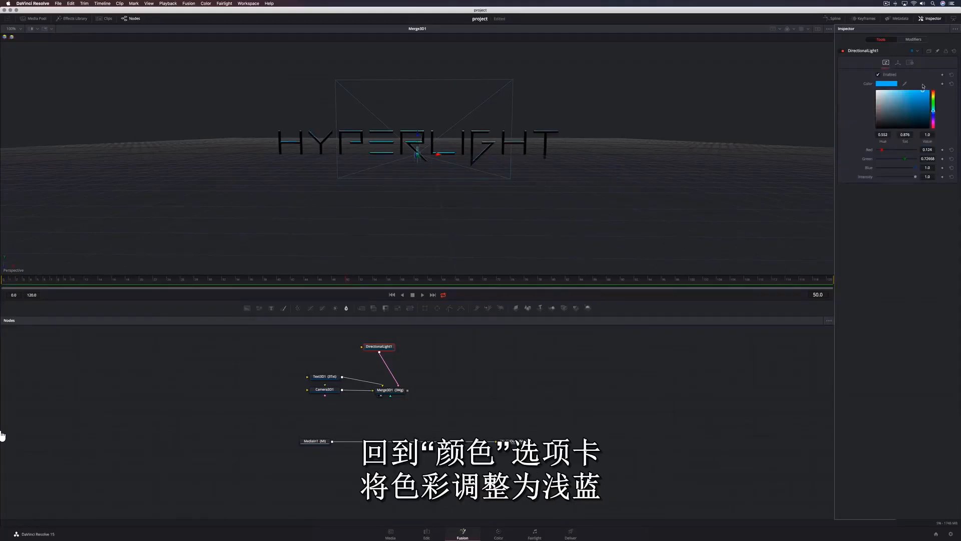
right_click(651, 149)
click(718, 218)
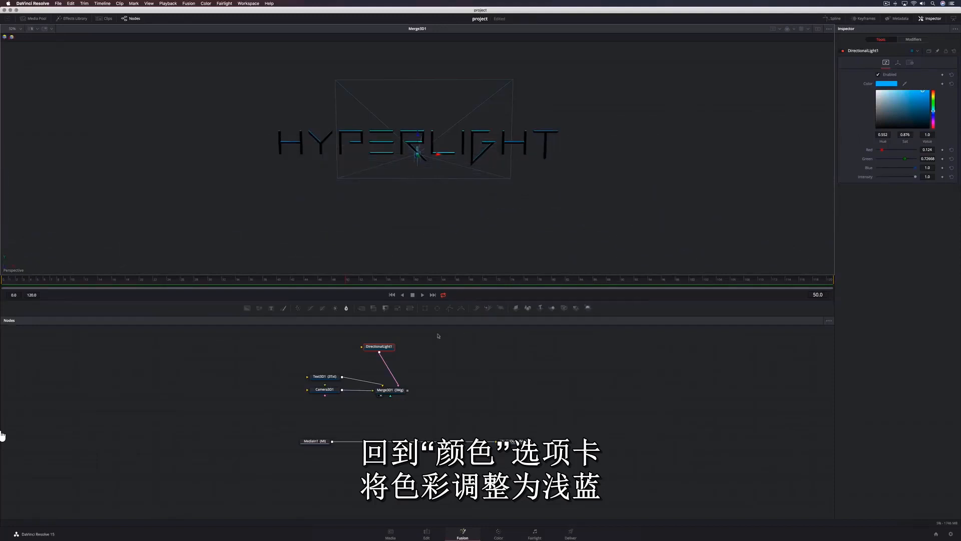
- Add a Point Light merged with DirectionalLight1, using Linear decay and an intensity of 0.5
click(386, 346)
key(shift+space)
text(poi)
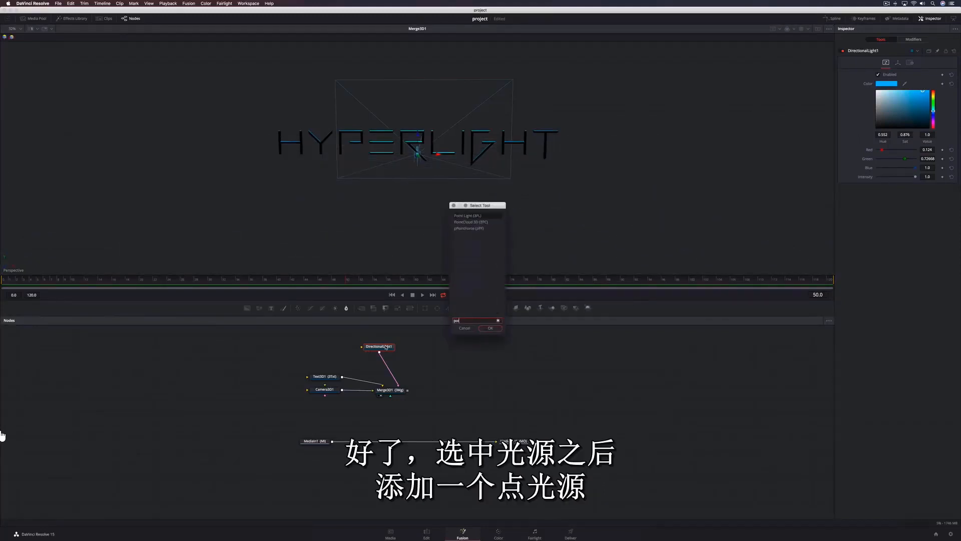
key(Return)
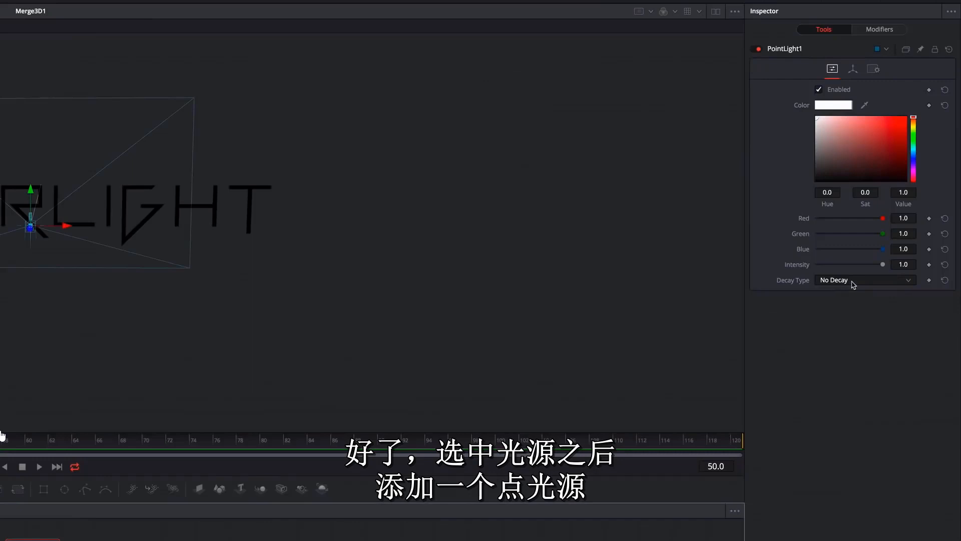
click(854, 283)
click(851, 301)
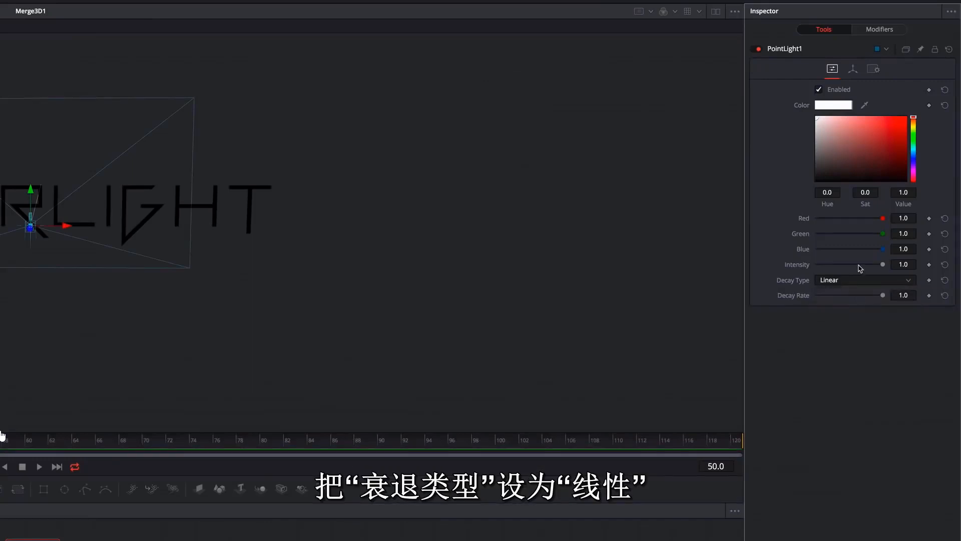
drag(860, 266, 851, 265)
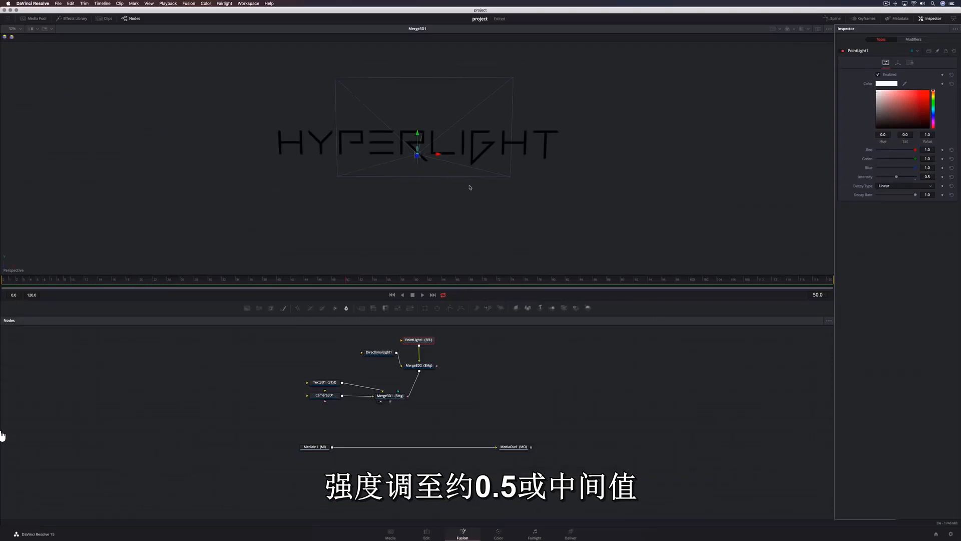
- Place PointLight1 beneath the letter Y of the title and enable Pass Through Lights on Merge3D2
drag(470, 188, 455, 170)
drag(417, 135, 355, 157)
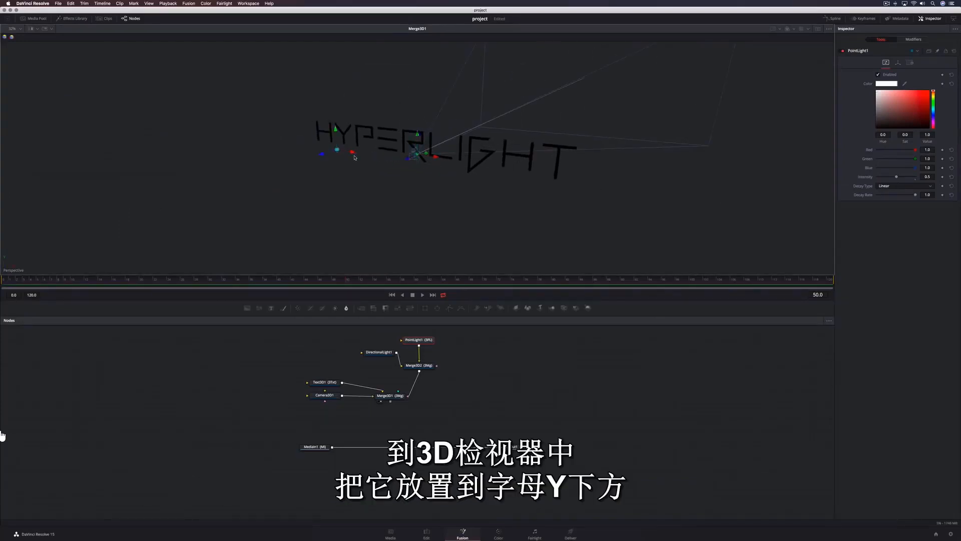
click(427, 368)
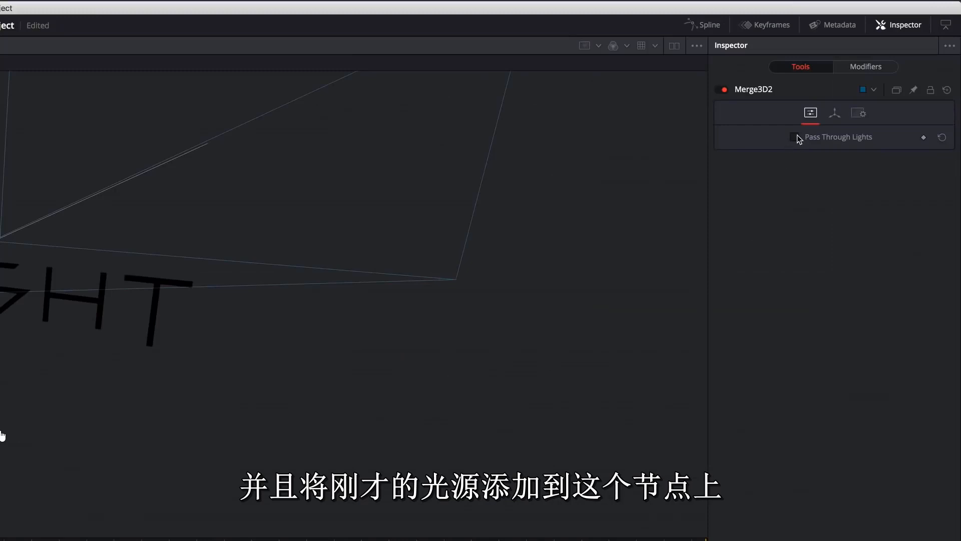
click(796, 136)
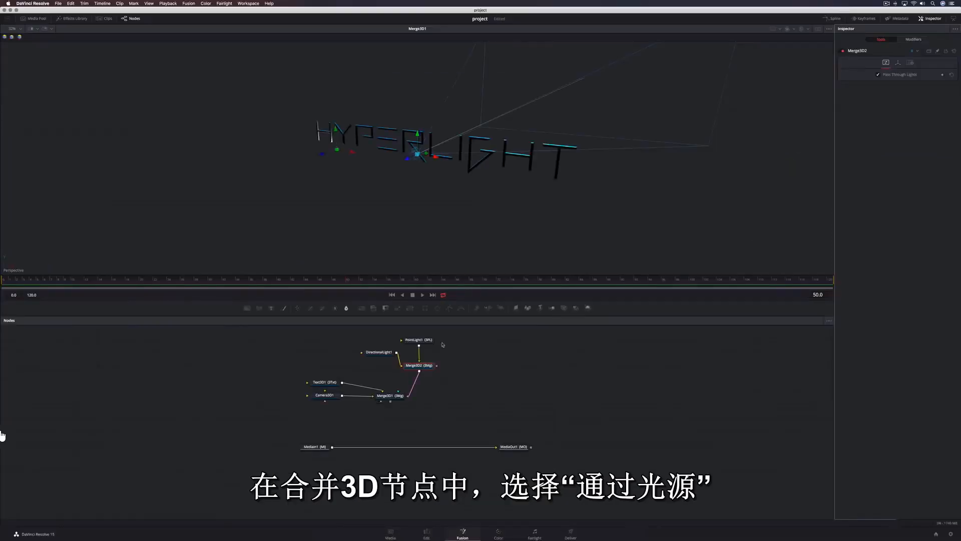
- Duplicate PointLight1 three times and connect the copies to Merge3D2
click(423, 341)
key(ctrl+c)
key(ctrl+v)
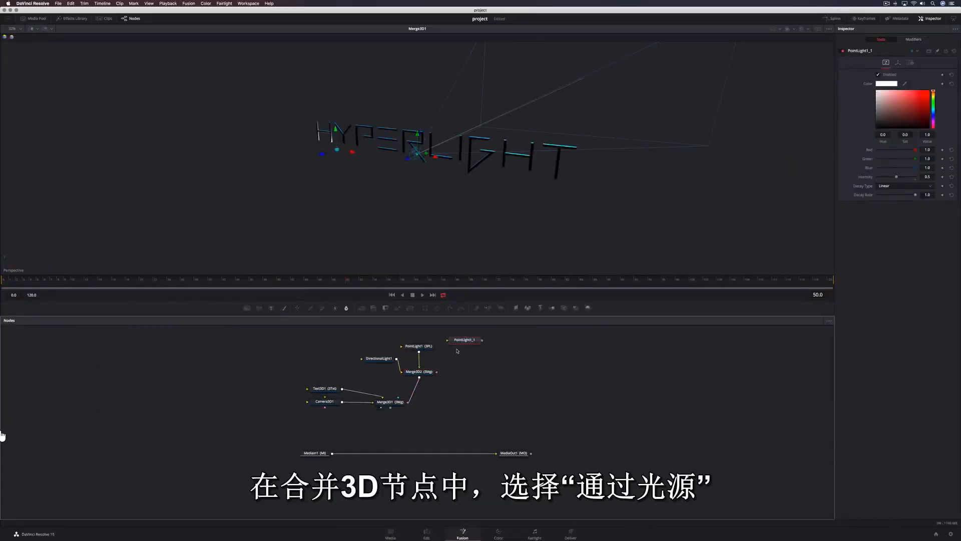
key(ctrl+v)
key(super+v)
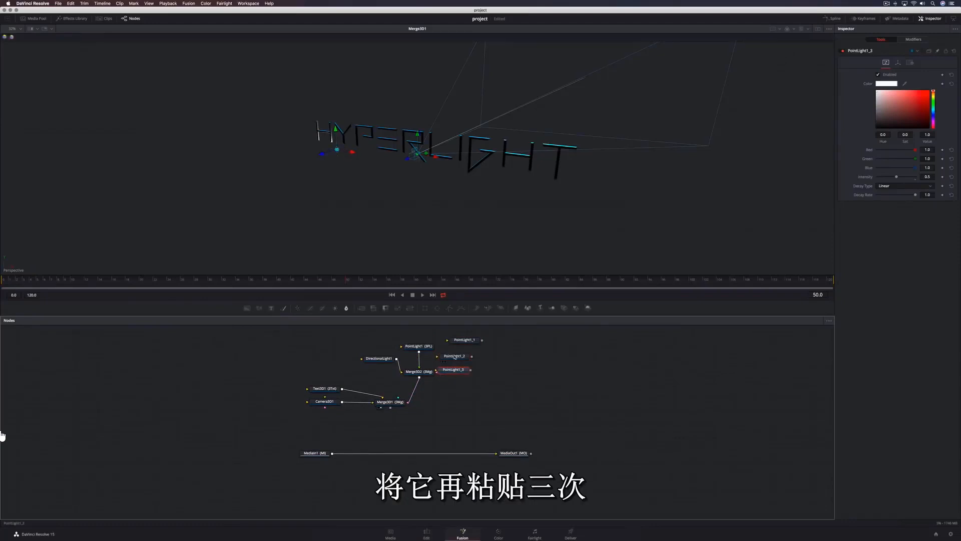
drag(456, 356, 434, 371)
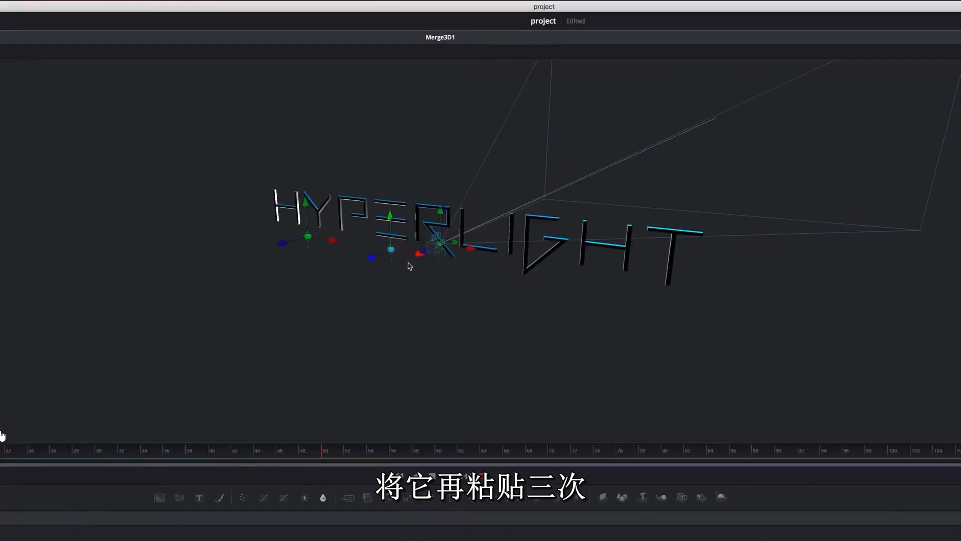
- Position the three duplicated point lights below the letters E, G and T, shifting the one at T slightly along Z
drag(390, 217, 389, 227)
drag(470, 248, 580, 322)
drag(565, 253, 566, 269)
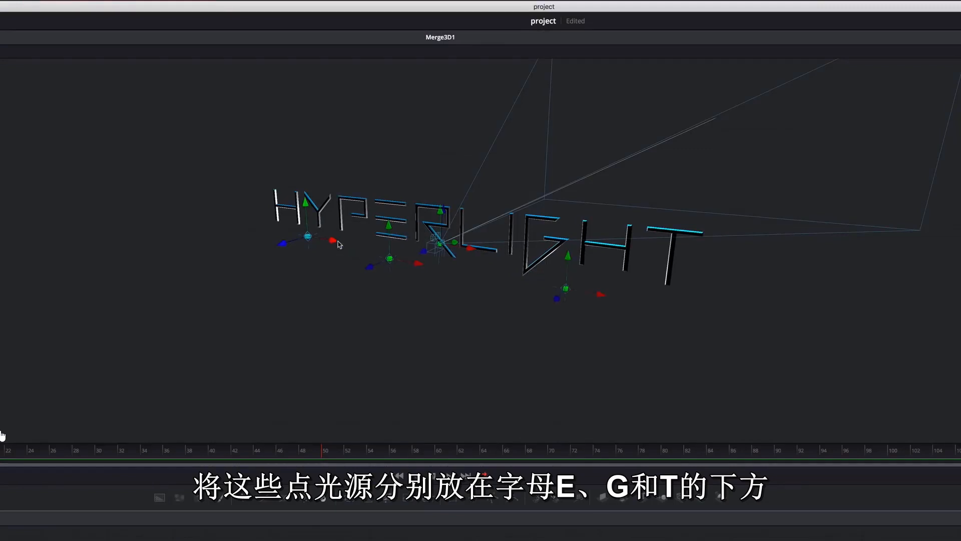
drag(470, 259, 752, 353)
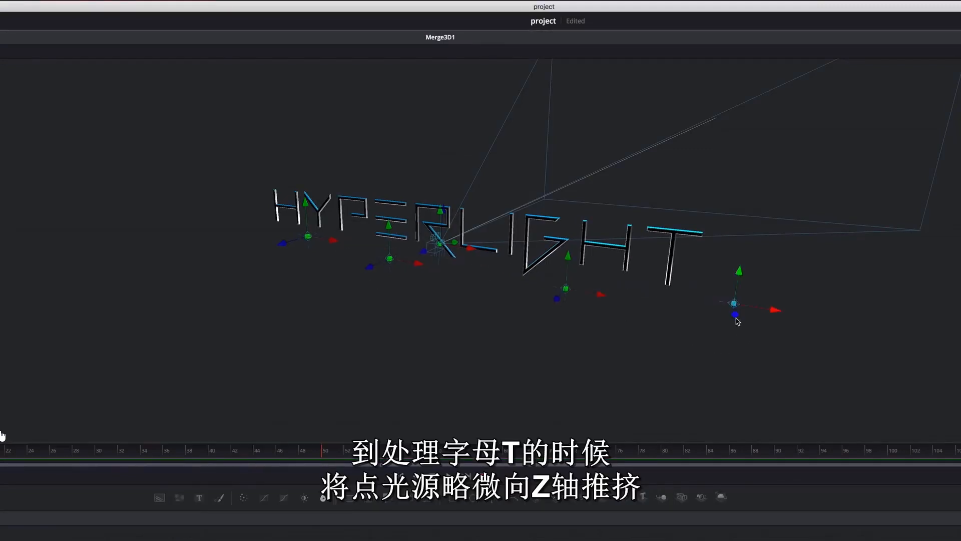
drag(736, 316, 843, 290)
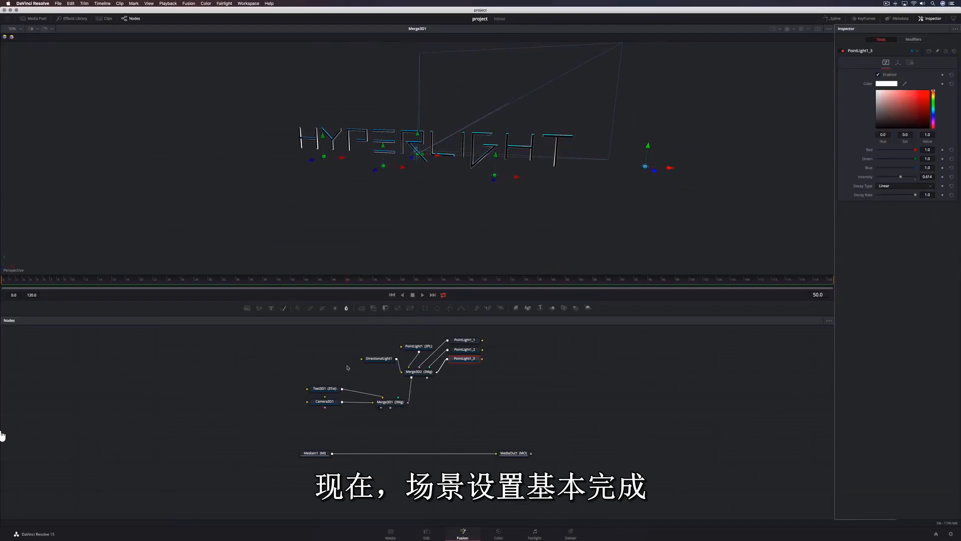
- Animate the Tracking of Text3D1 with a keyframe at frame 40 and a value of 4 at frame 20
click(323, 389)
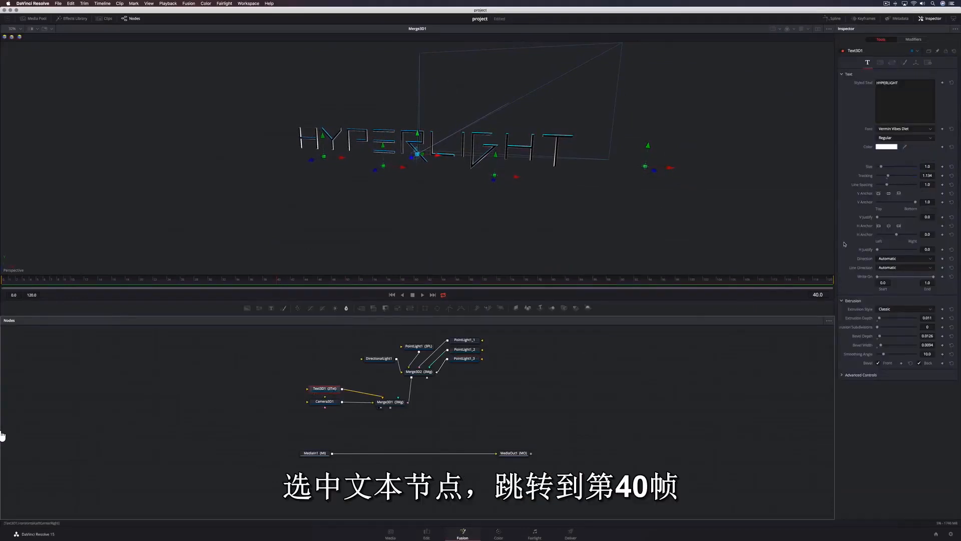
click(943, 175)
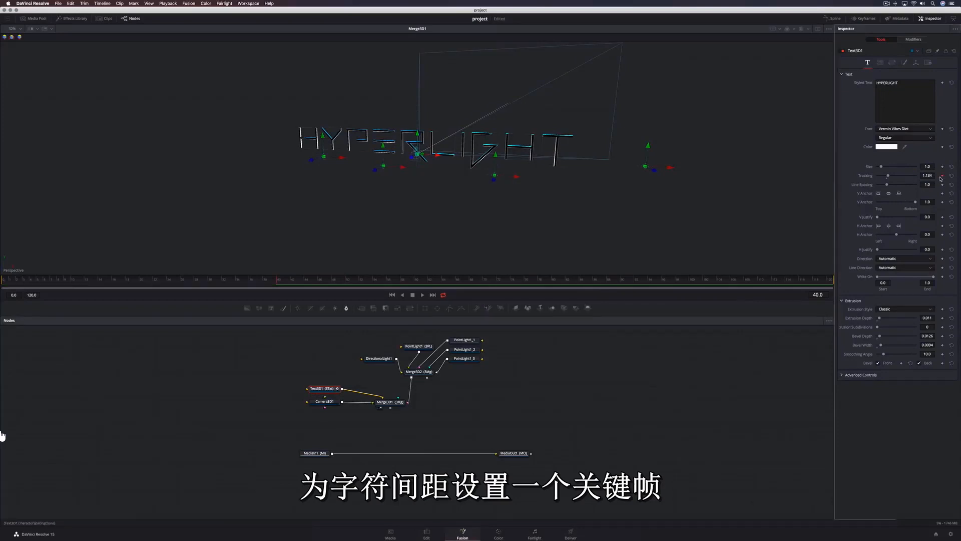
click(140, 281)
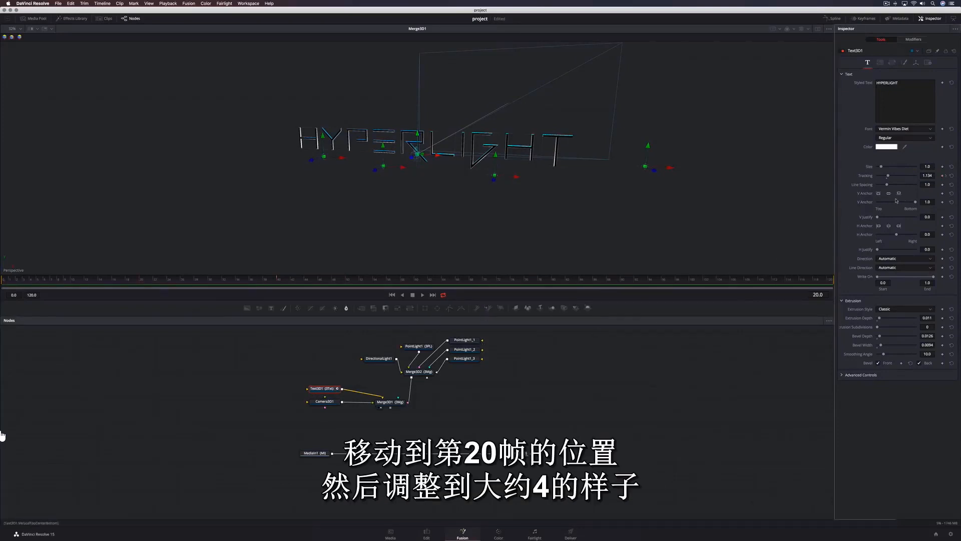
text(4)
key(Tab)
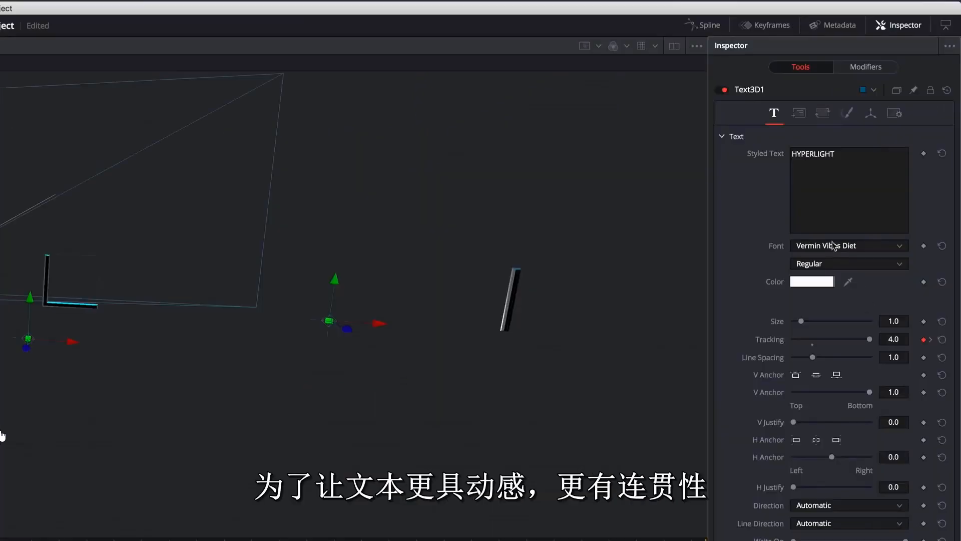
- Add a Follower modifier to the HYPERLIGHT styled text, with Inside out order and a delay of about 7
right_click(817, 193)
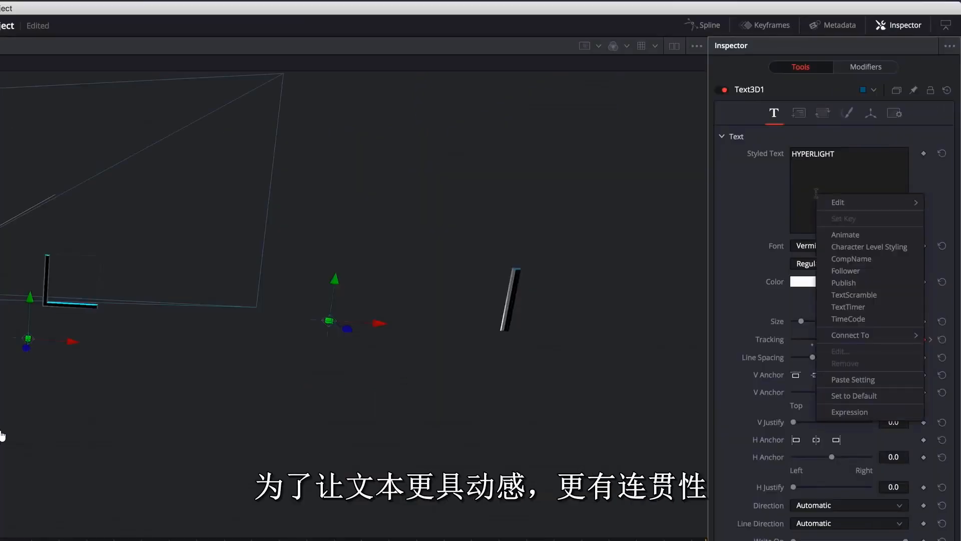
click(844, 271)
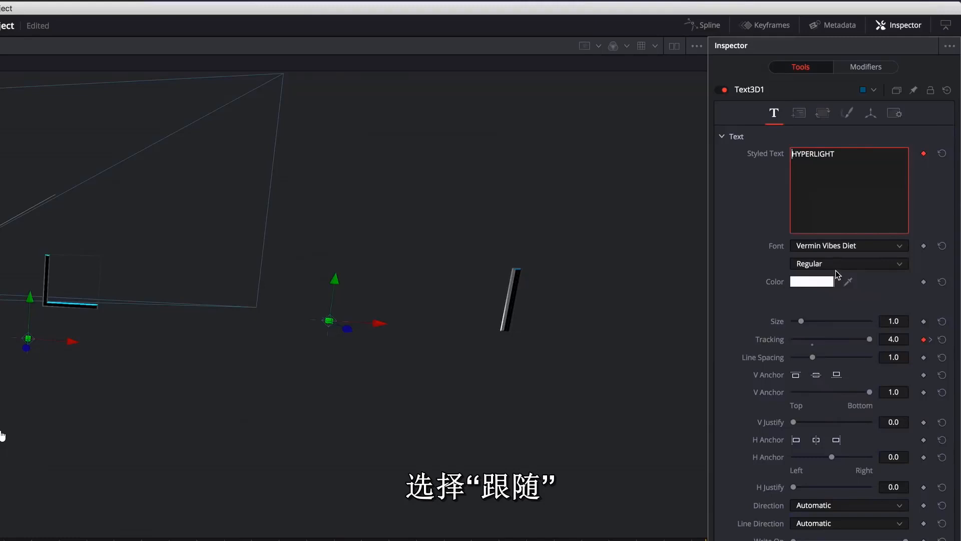
click(863, 67)
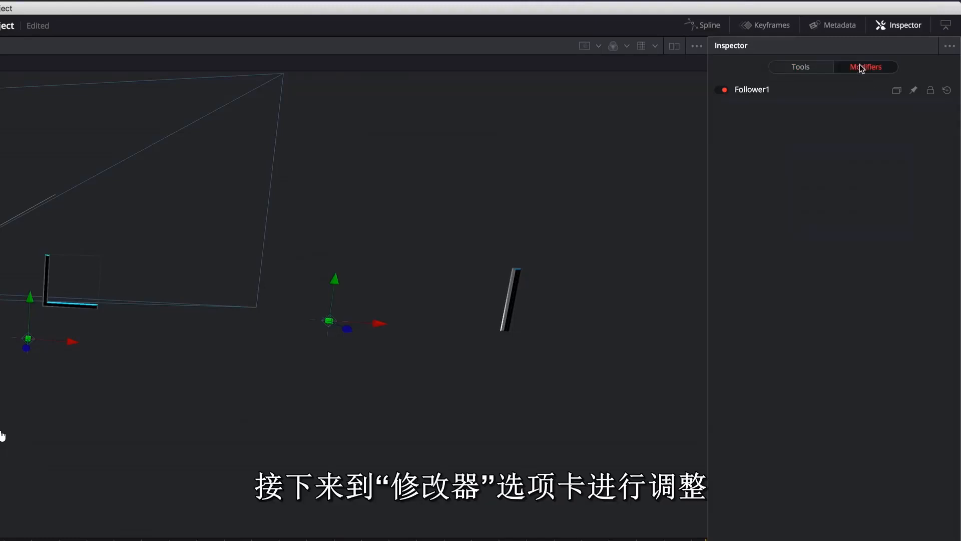
click(763, 90)
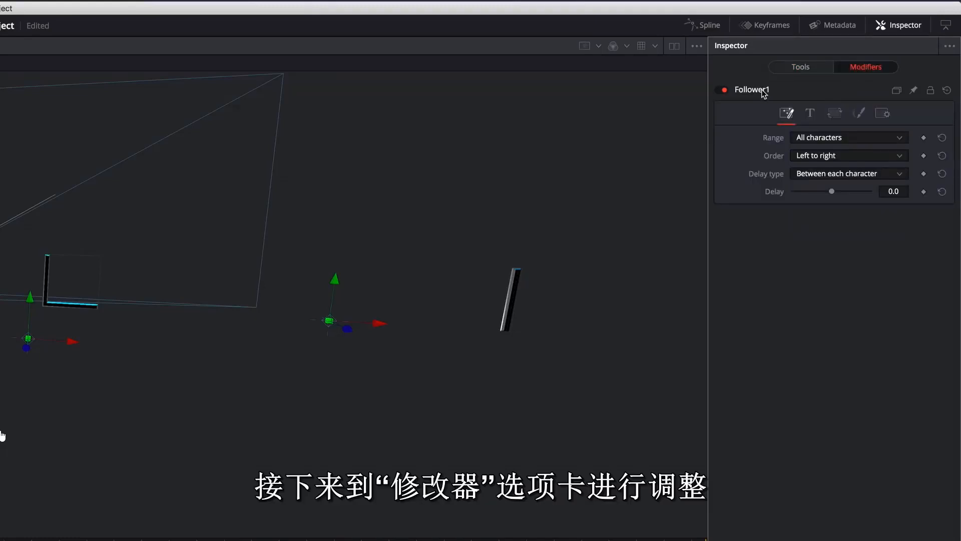
click(821, 156)
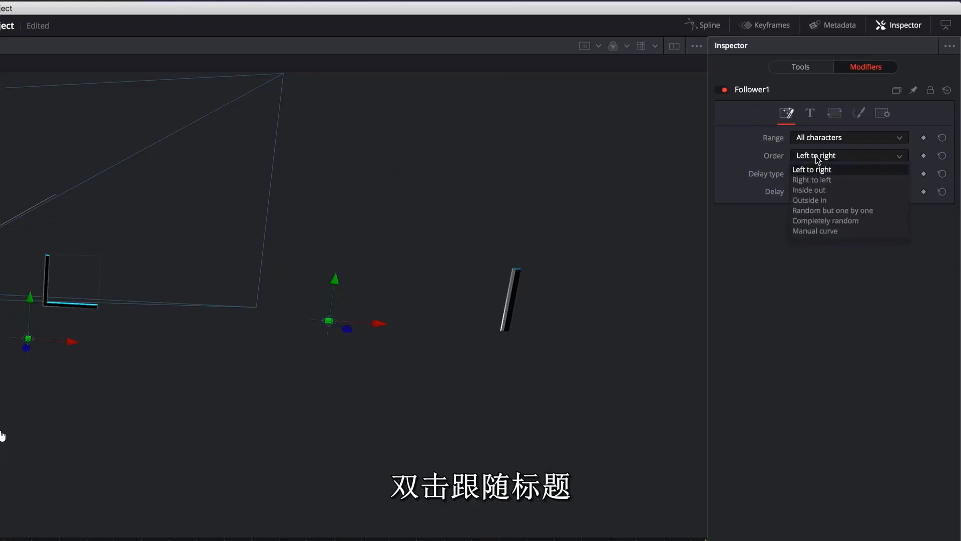
click(820, 189)
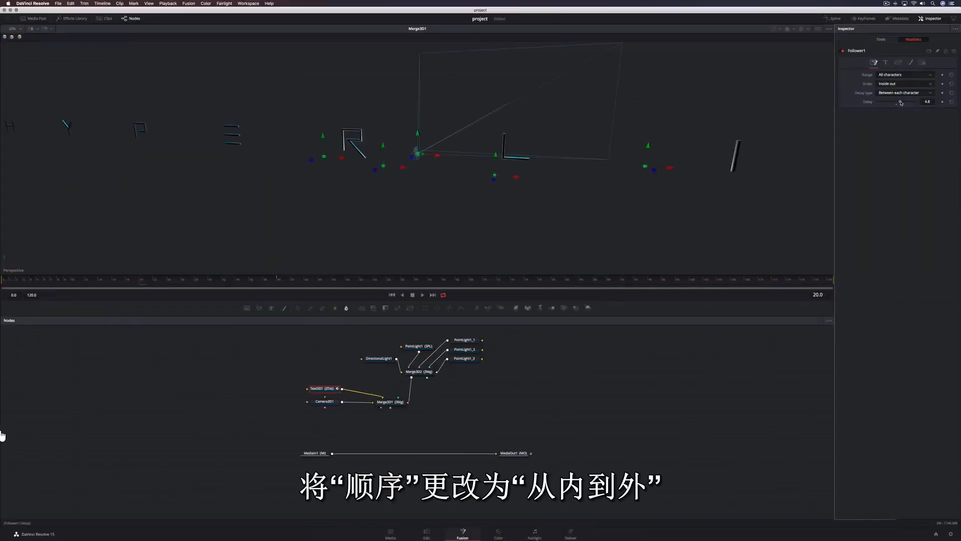
drag(901, 103, 902, 103)
- Set the Follower's shading rotation to X 200 and Y 90 and keyframe both at frame 20
click(911, 62)
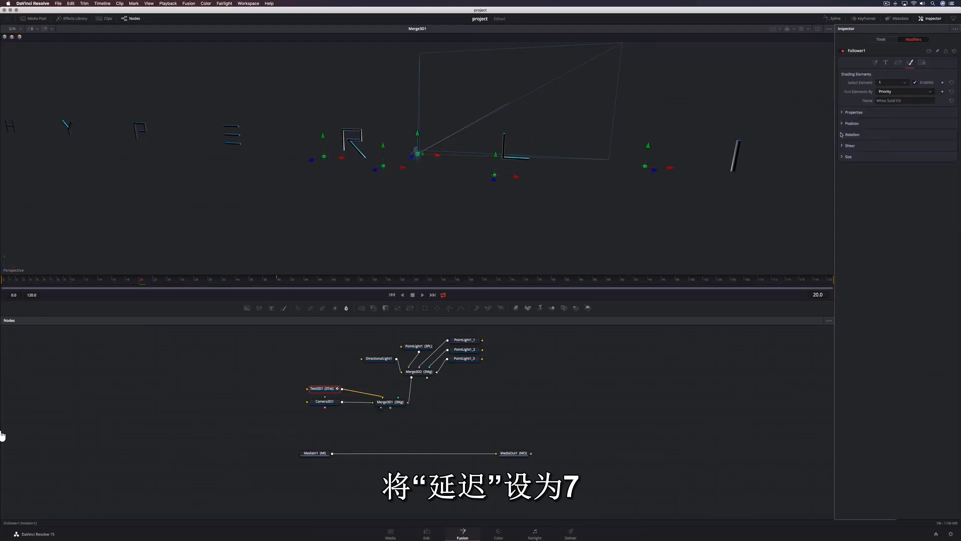
click(842, 135)
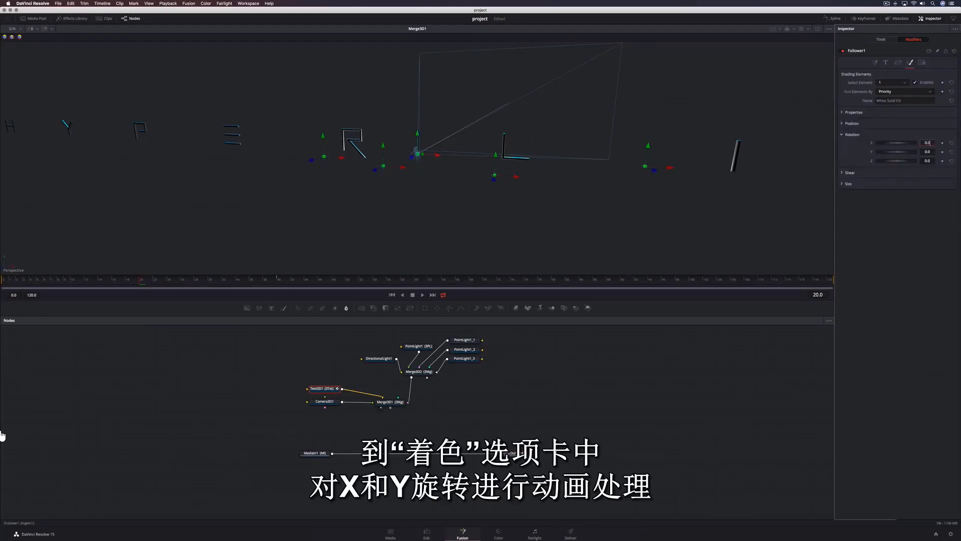
text(200)
key(Tab)
text(90)
key(Tab)
click(943, 143)
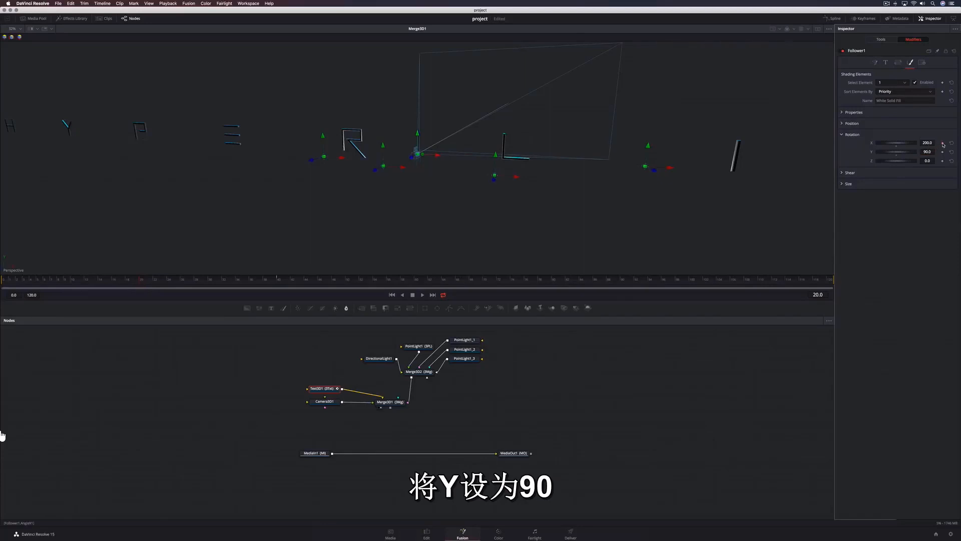
click(942, 152)
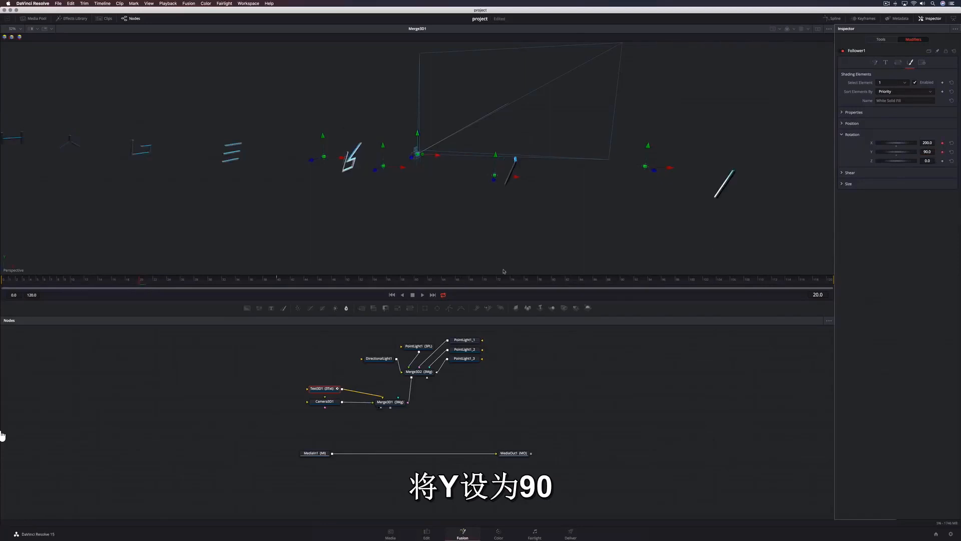
- Set the Follower's X and Y rotation to 0 at frame 40
click(277, 282)
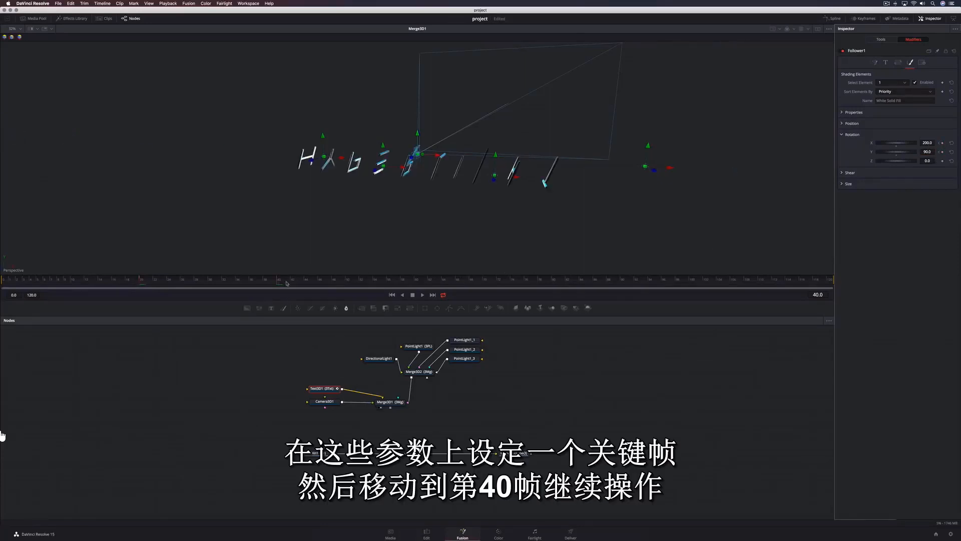
click(927, 142)
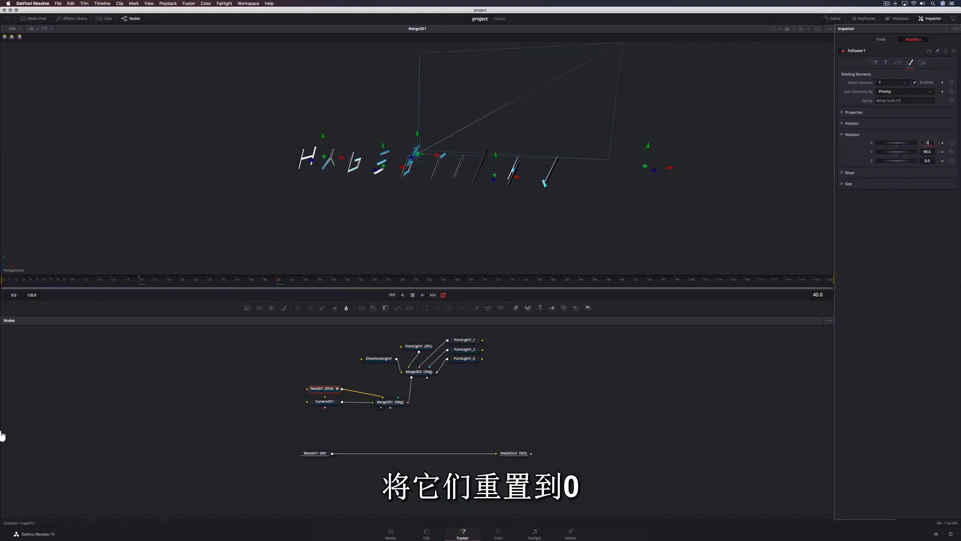
key(Tab)
key(Return)
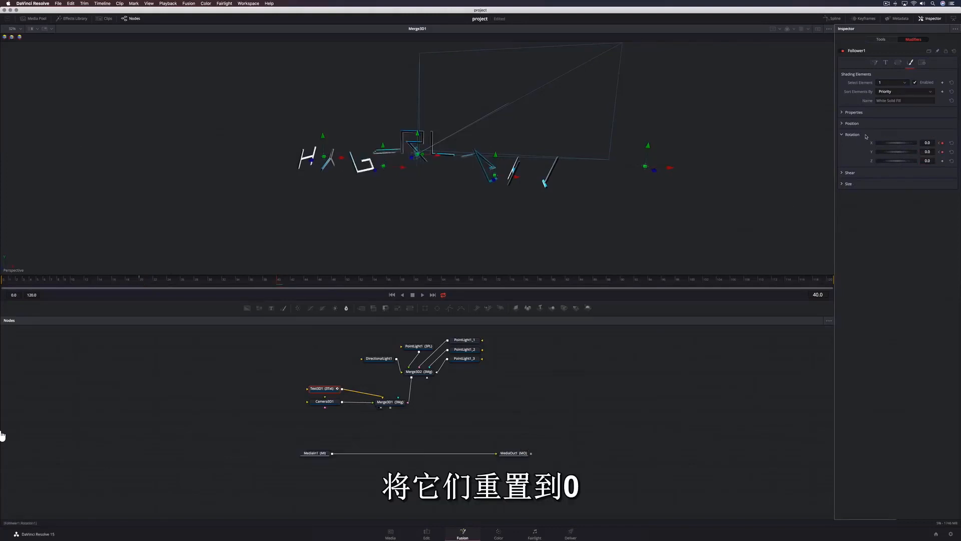
- Animate the Follower's Offset Z position with a keyframe at frame 40 and a value of 6 at frame 20
click(842, 124)
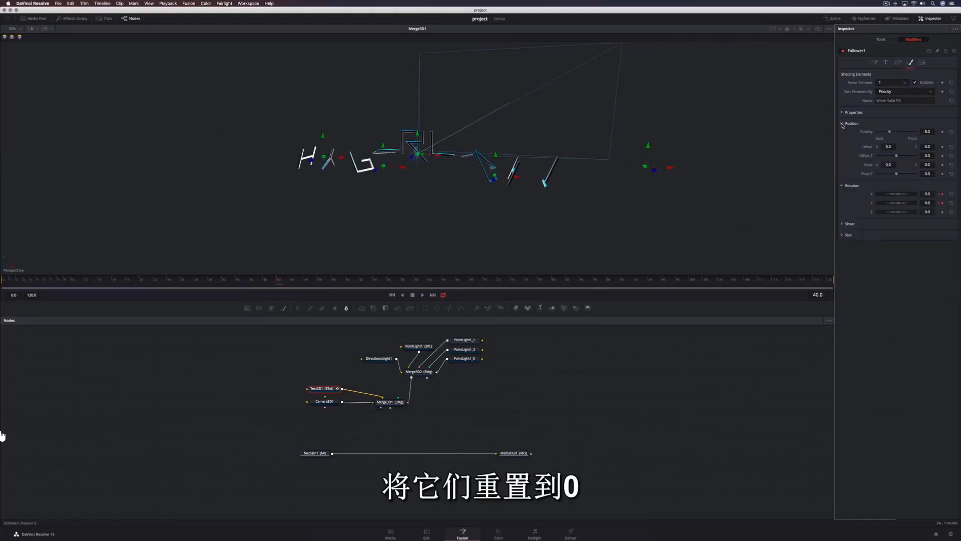
click(944, 156)
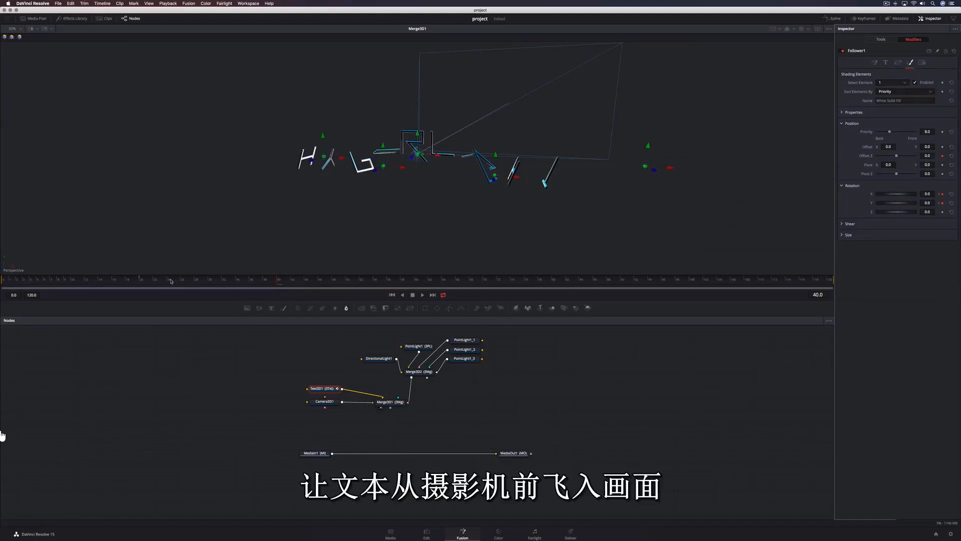
click(140, 280)
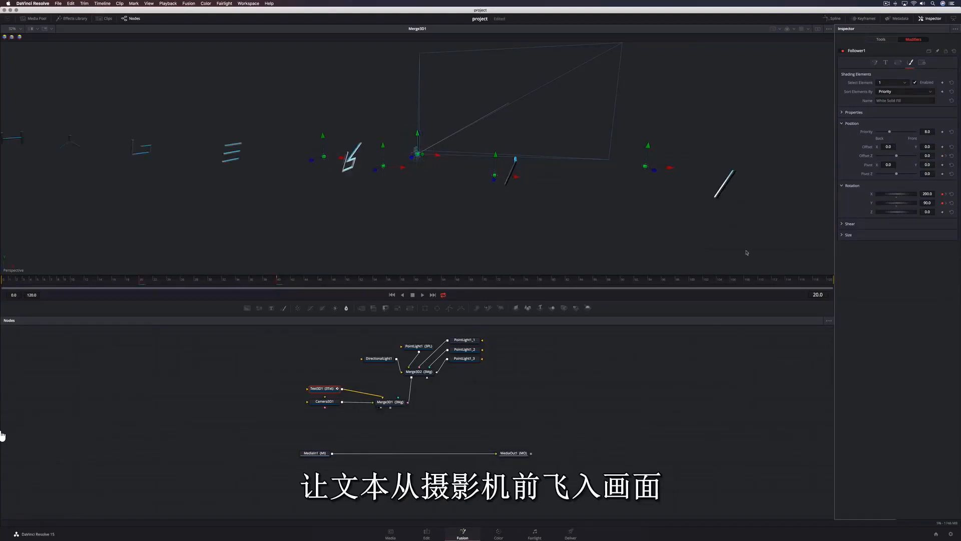
text(6)
key(Tab)
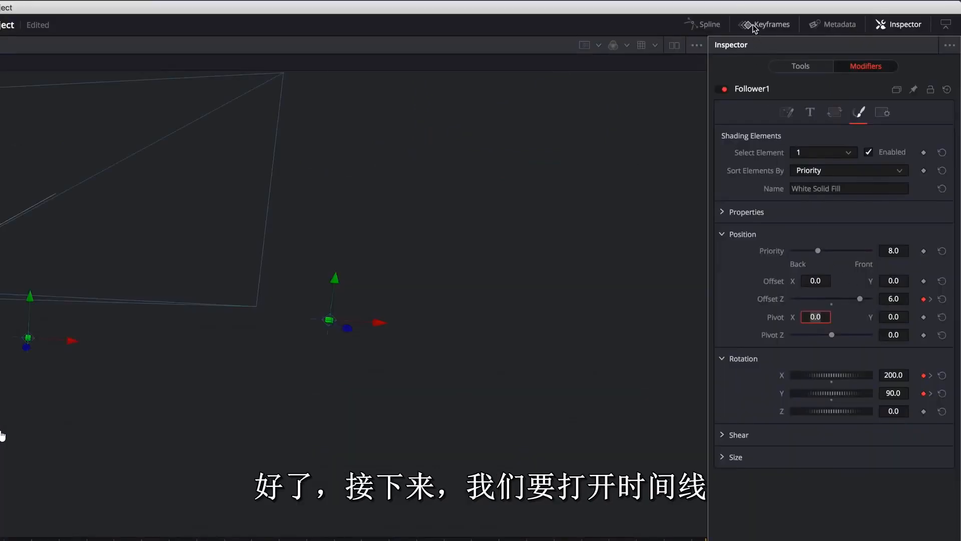
- Open the Keyframes editor, play through the animation, show only the selected tools and expand the Text3D1 tracks
click(755, 26)
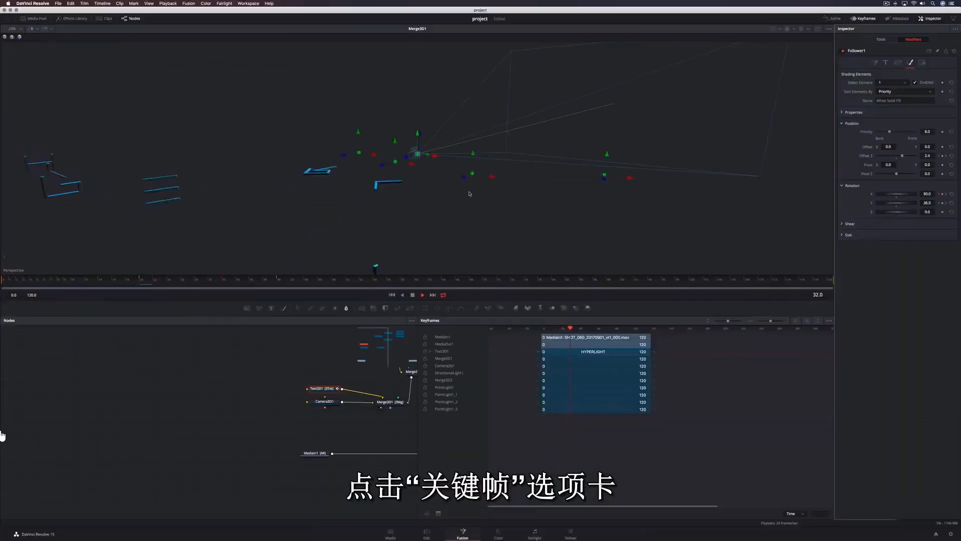
key(space)
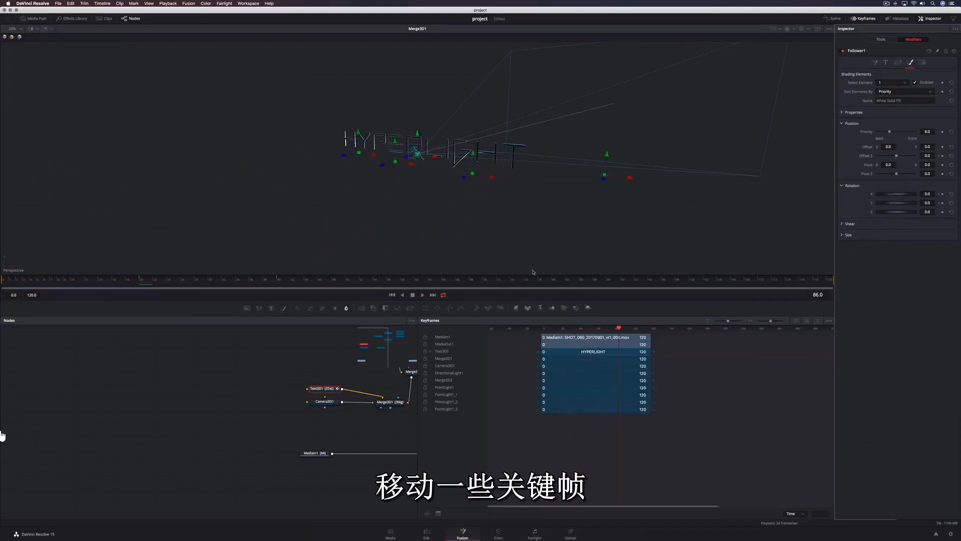
click(829, 321)
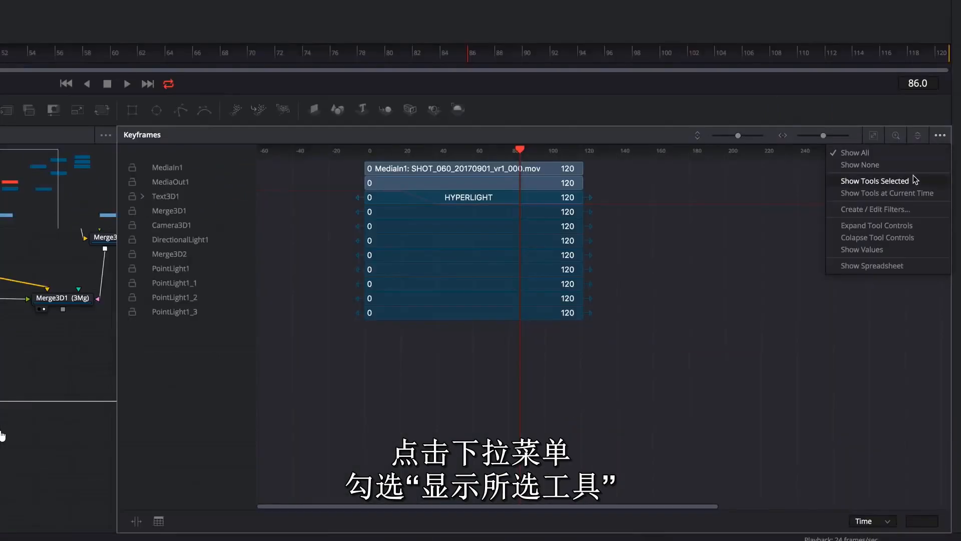
click(817, 344)
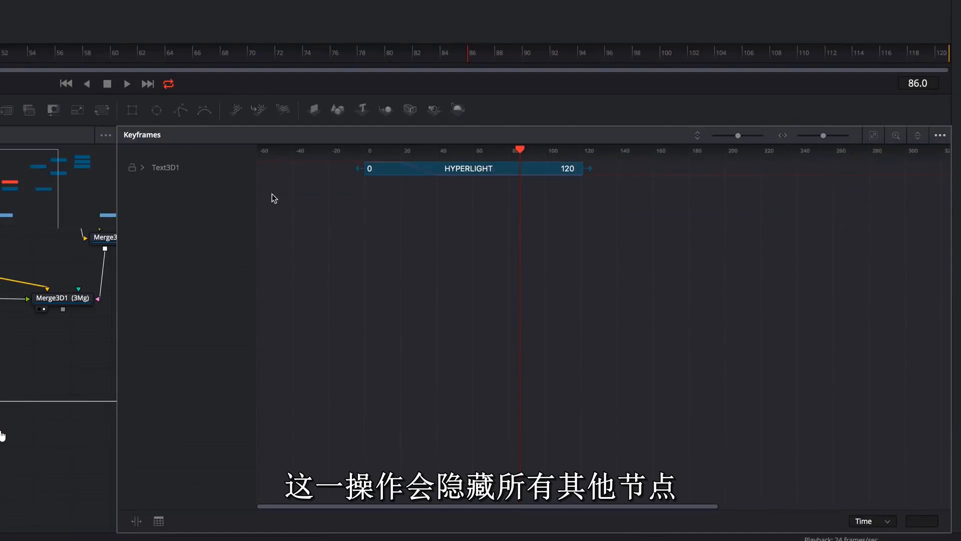
click(143, 169)
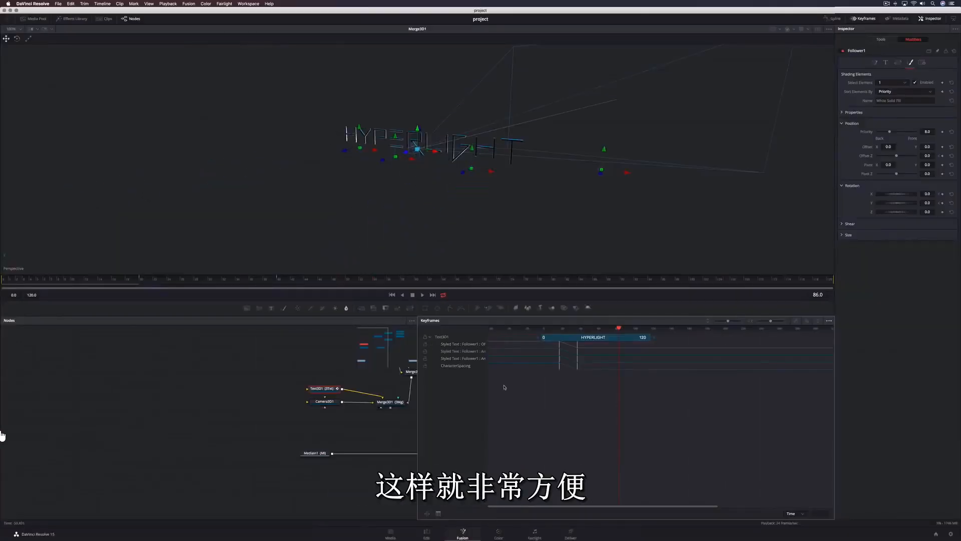
- Retime the end keyframes: move Character Spacing's to about frame 95 and the Follower's Angle X to about frame 55
drag(575, 369, 628, 372)
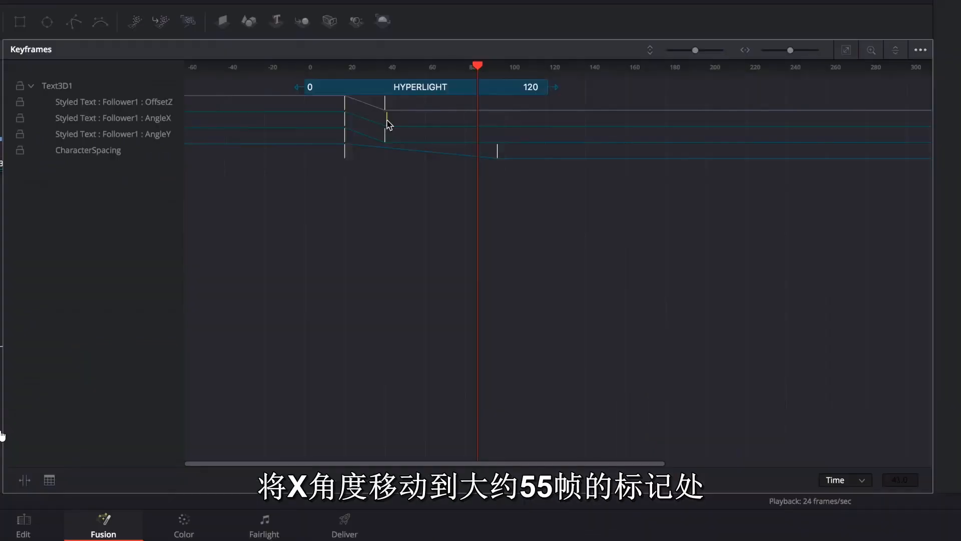
drag(389, 124, 422, 123)
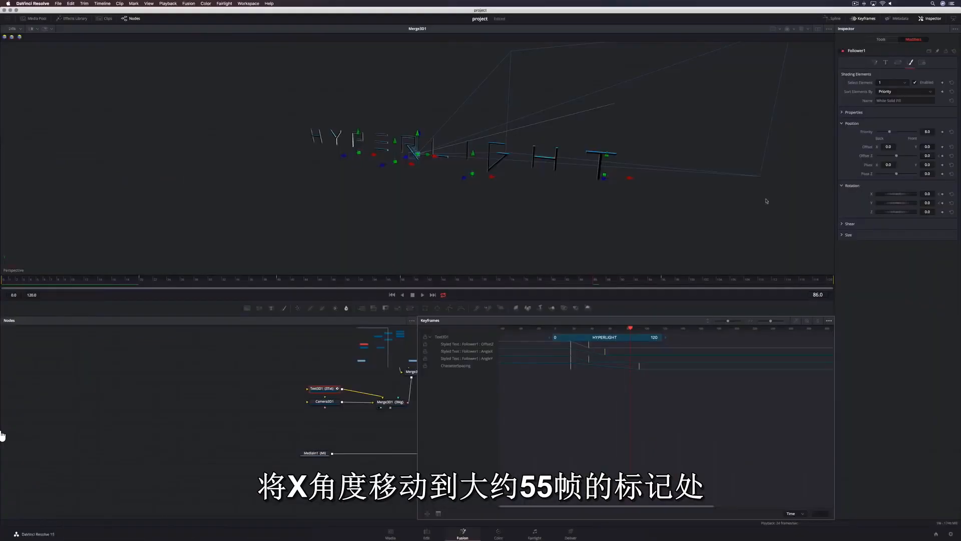
- Replace the Keyframes editor with the Spline editor and smooth the whole Character Spacing curve, fitted to the graph
click(866, 18)
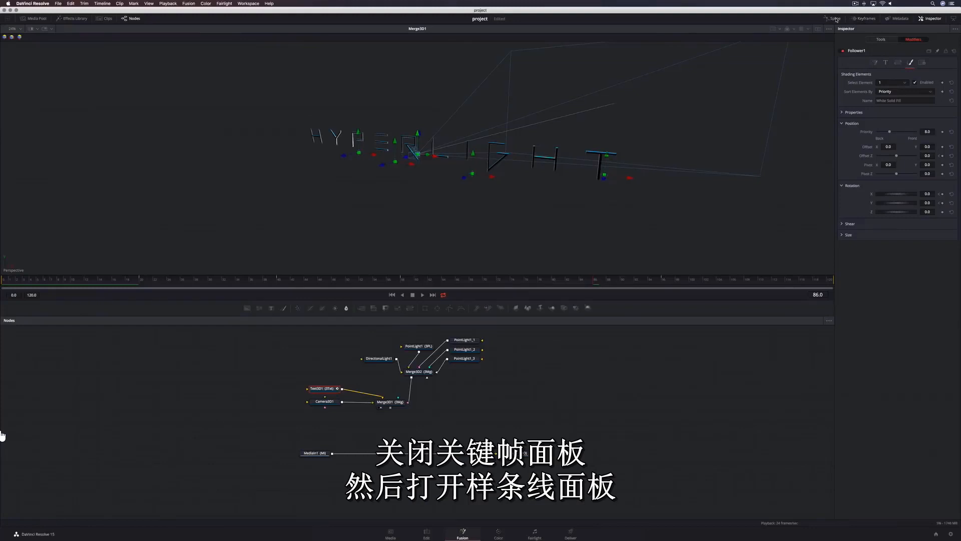
click(833, 19)
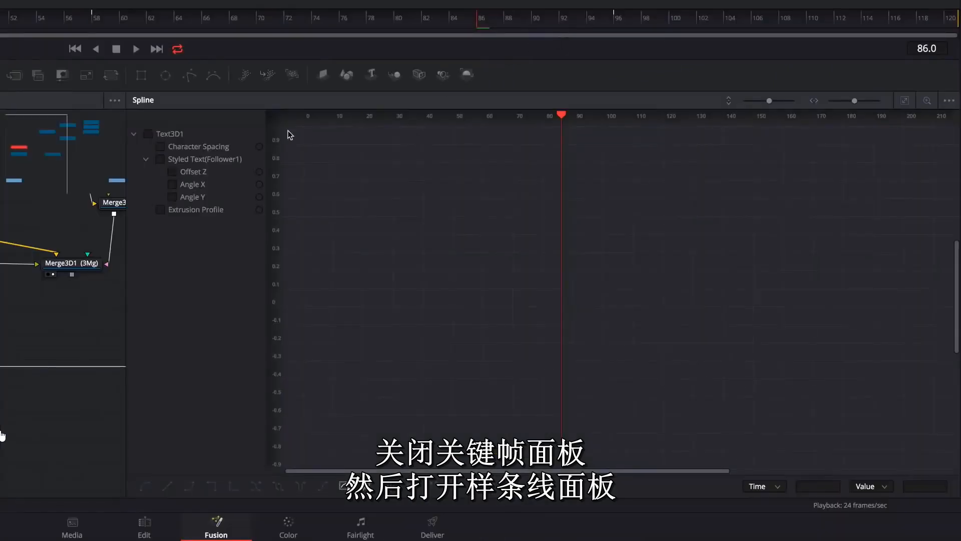
click(216, 144)
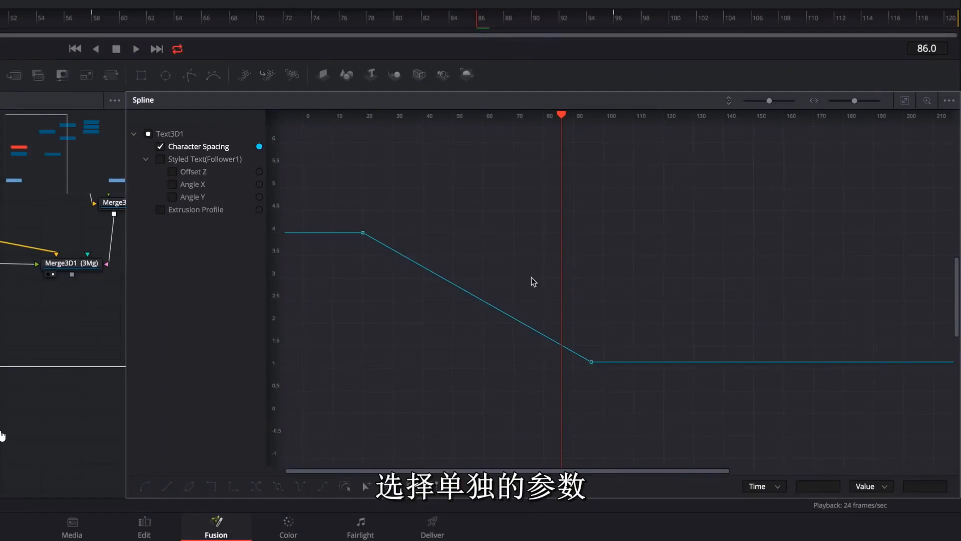
click(907, 101)
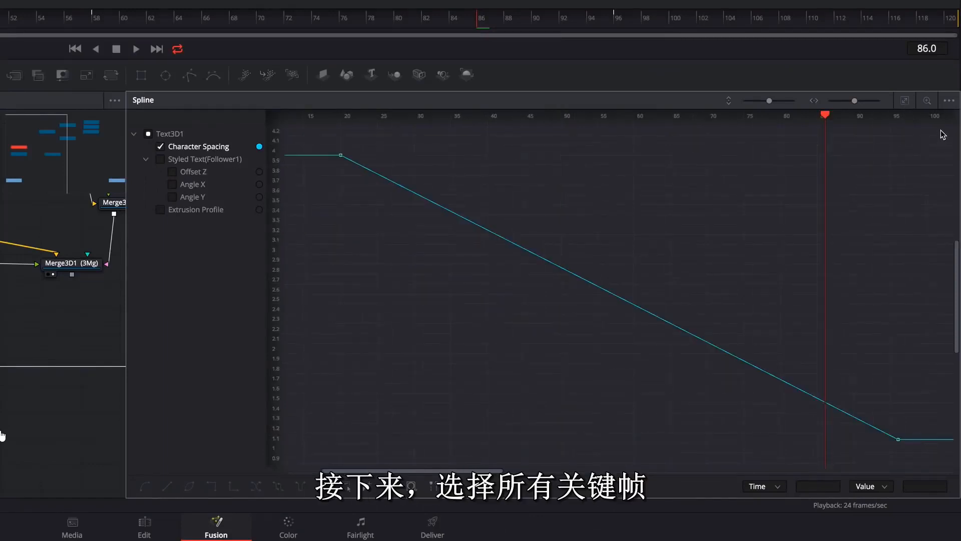
drag(941, 130, 303, 454)
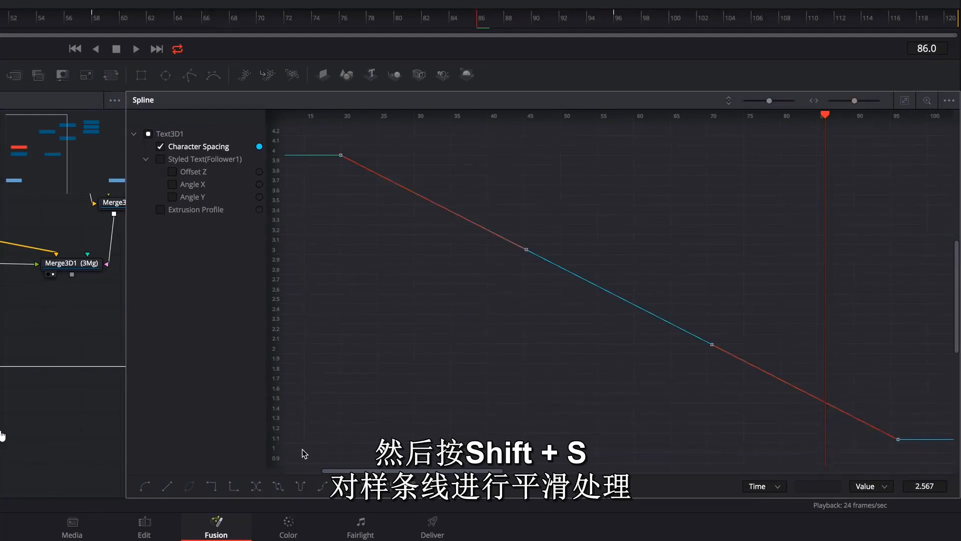
key(shift+s)
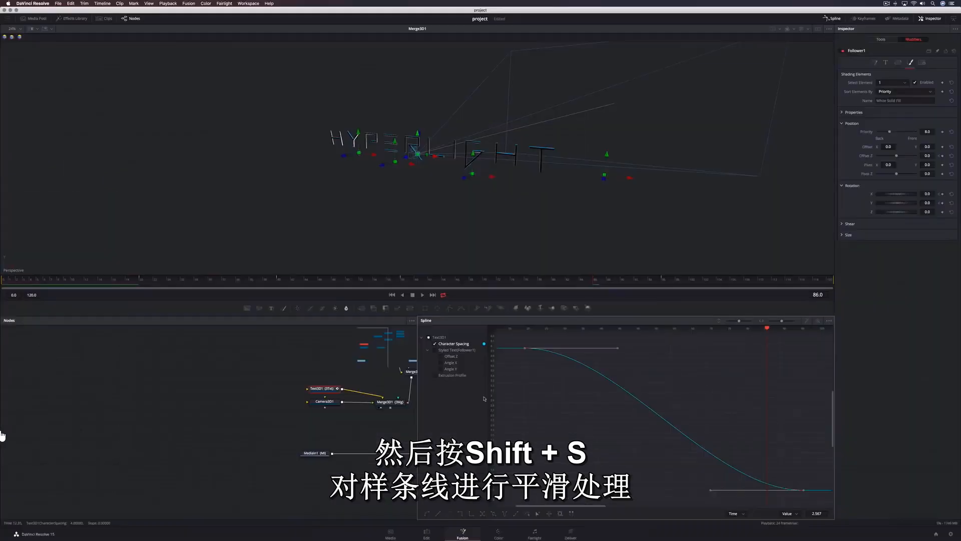
- Smooth the Follower's Offset Z, Angle X and Angle Y curves one after another and close the Spline editor
click(194, 172)
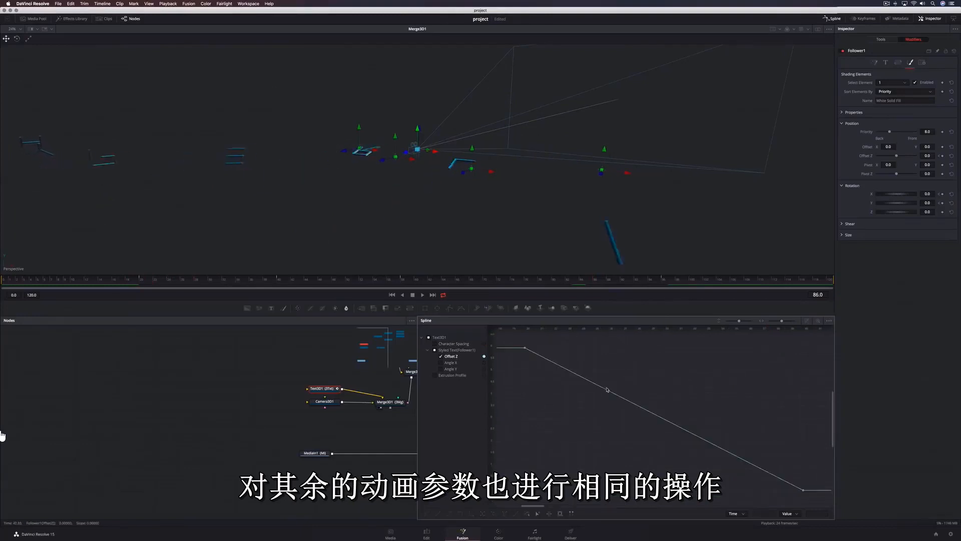
drag(516, 340, 815, 499)
key(shift+s)
click(449, 363)
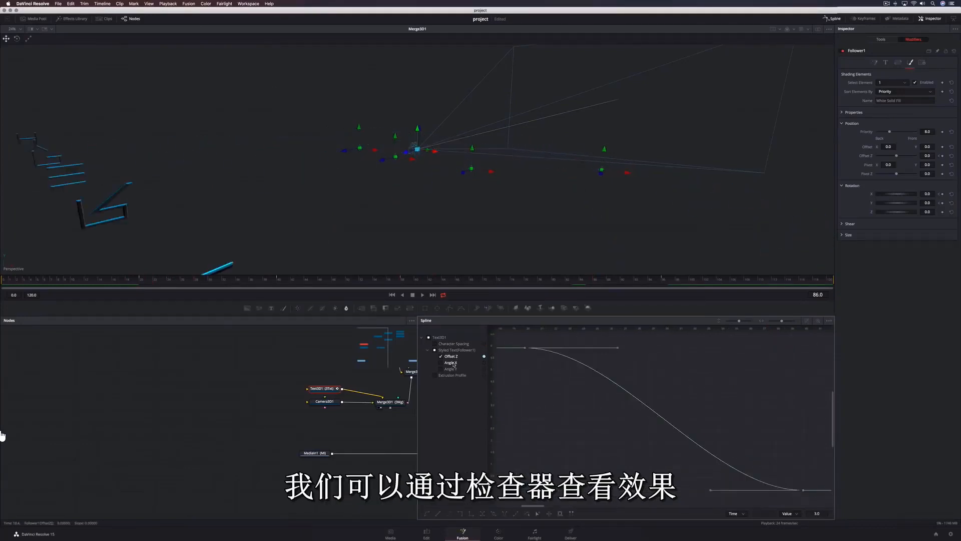
drag(542, 361, 814, 501)
key(shift+s)
click(455, 369)
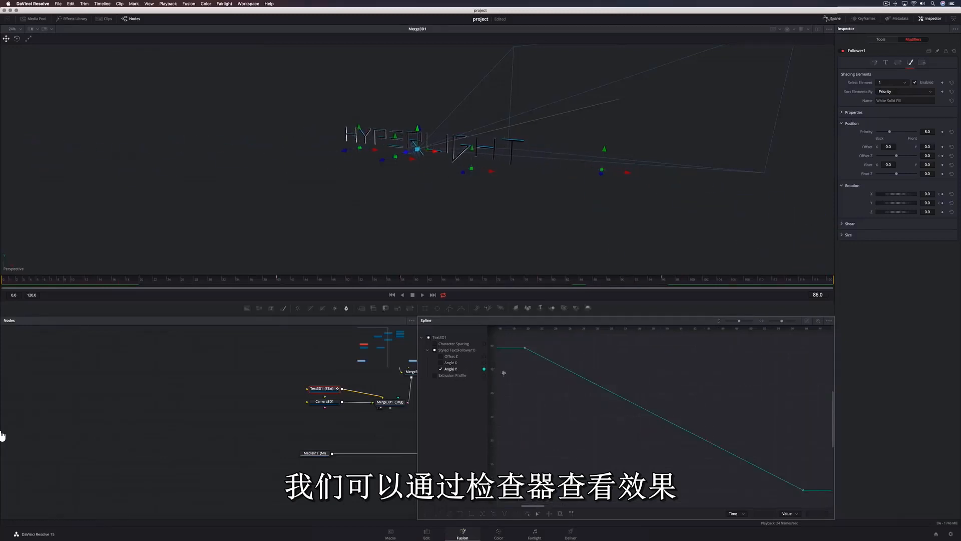
drag(513, 343, 820, 508)
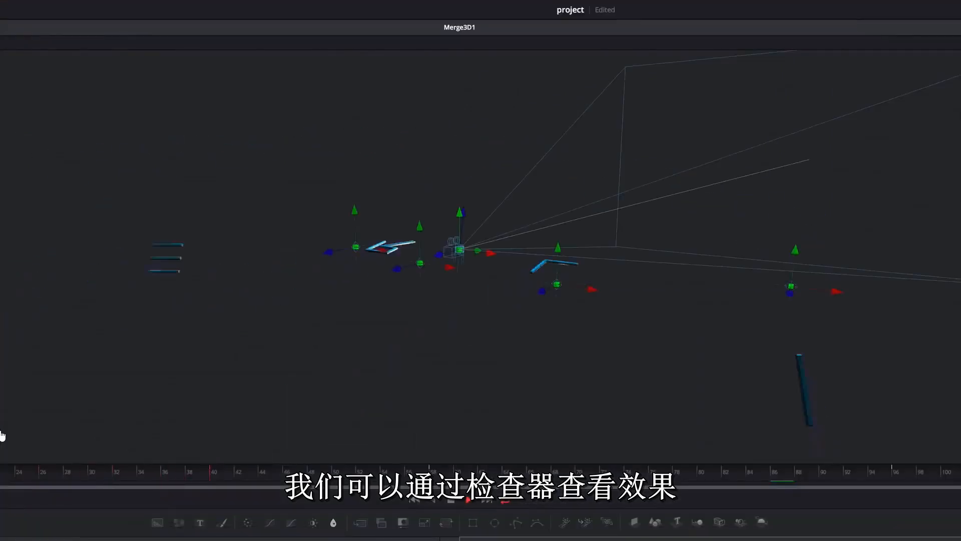
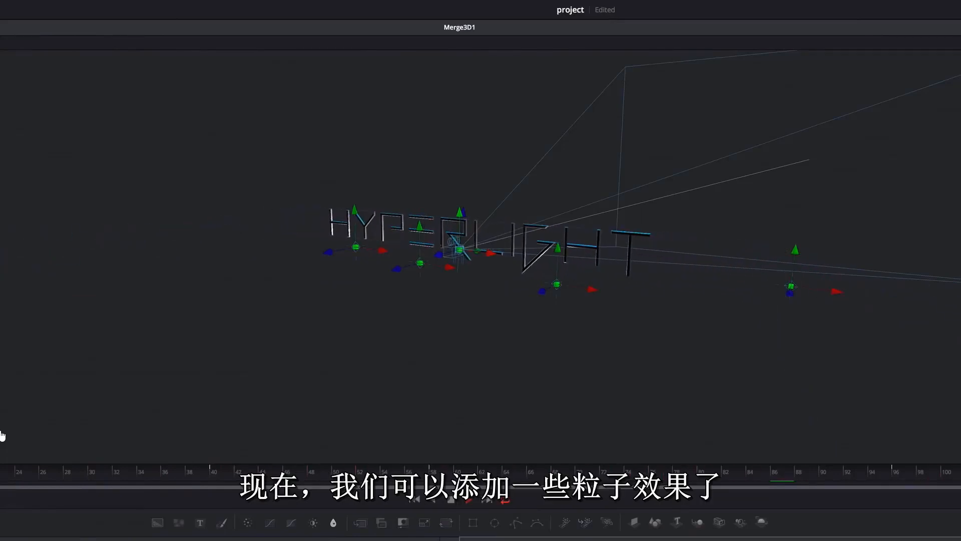
click(834, 19)
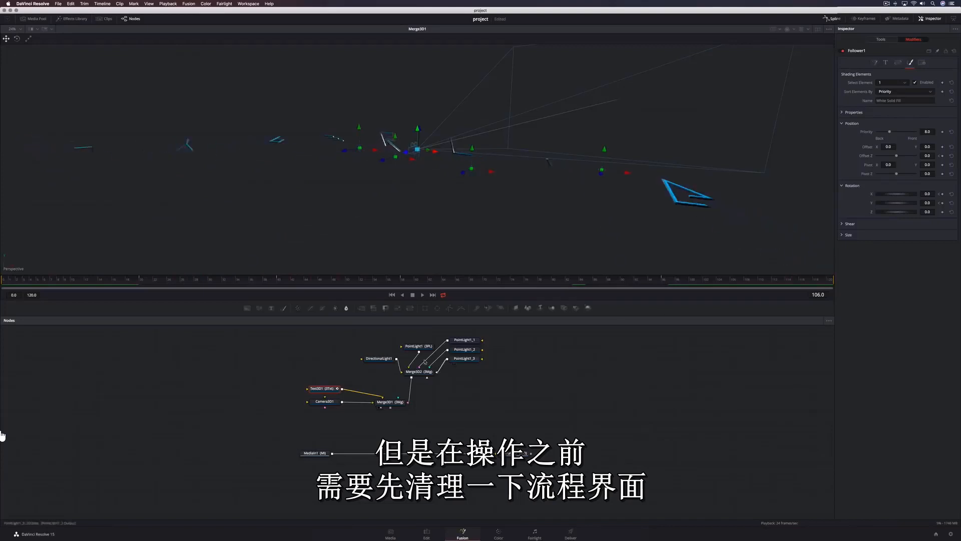
- Enclose all the 3D text, camera, light and Merge3D nodes in an Underlay
drag(309, 333, 493, 412)
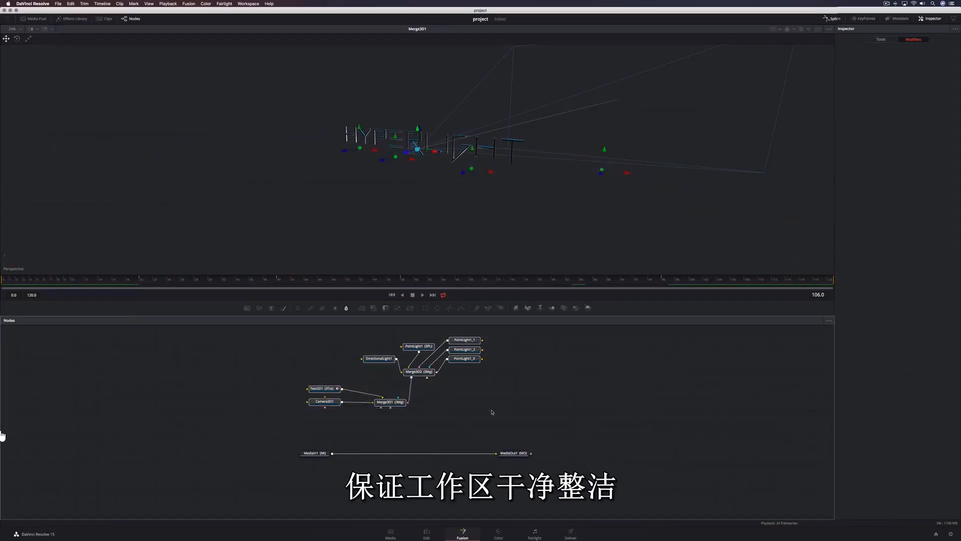
key(shift+space)
text(under)
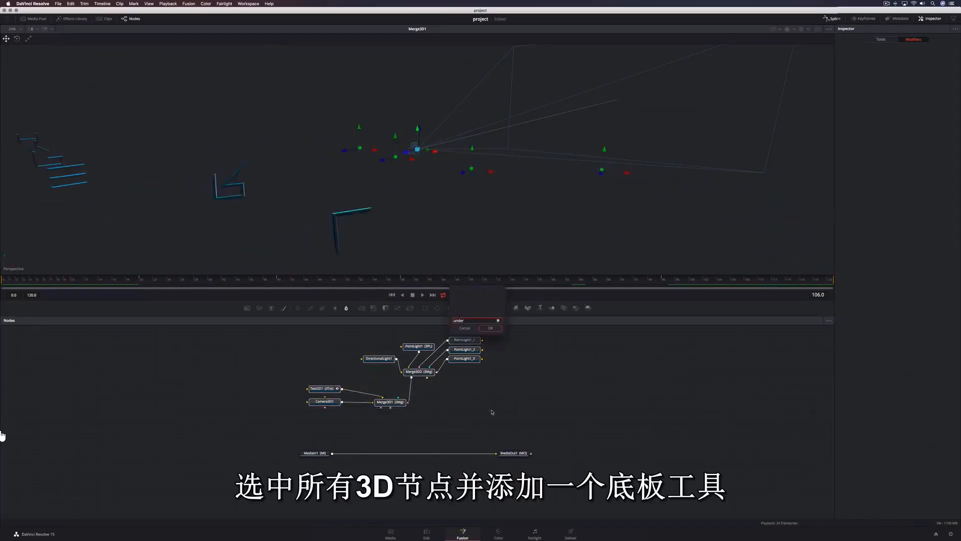
key(Return)
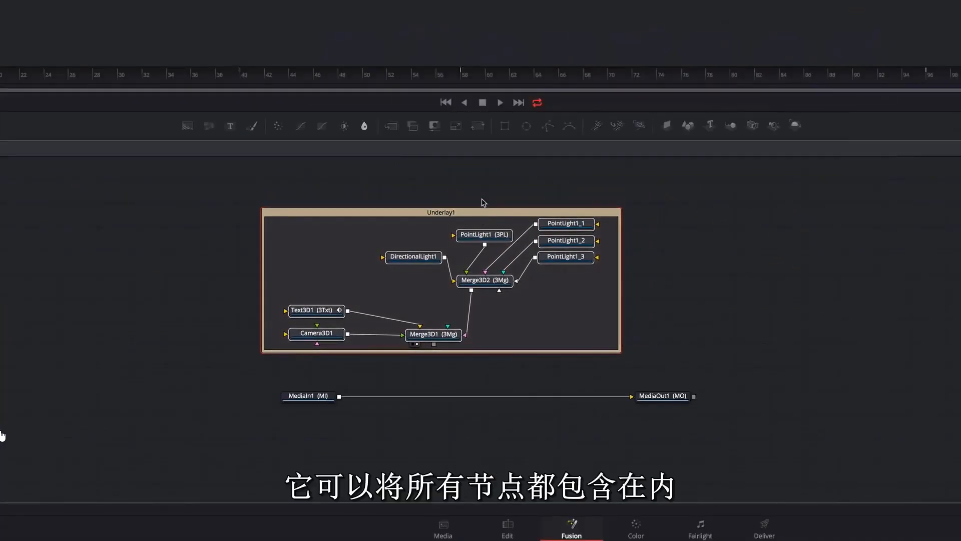
- Add a pEmitter node in the free space above the underlay and connect a pDirectionalForce node after it
drag(484, 202, 476, 257)
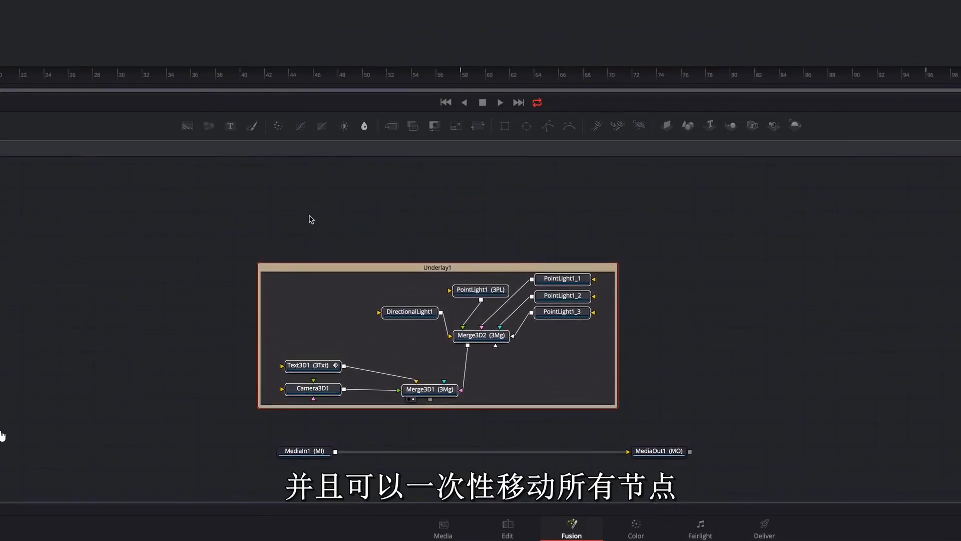
key(shift+space)
text(pem)
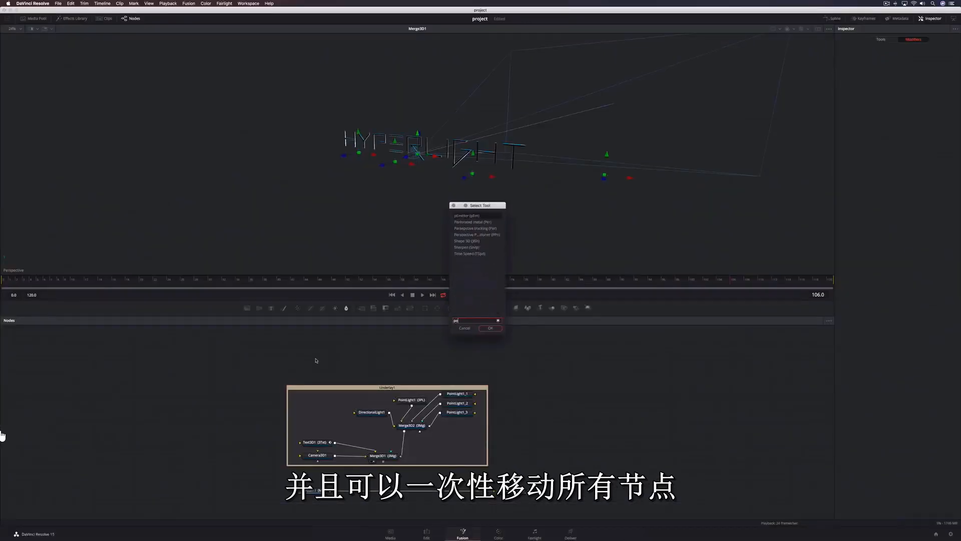
key(Return)
key(shift+space)
text(pdir)
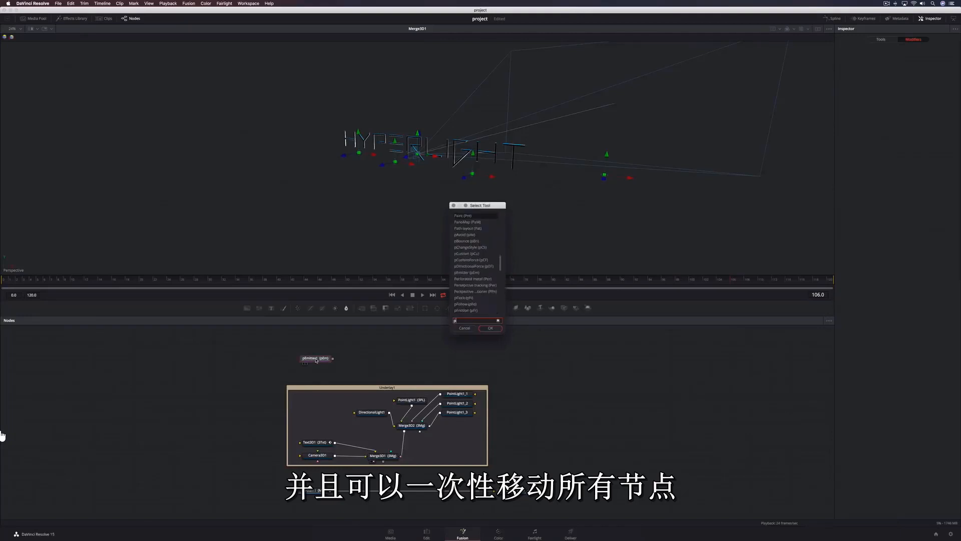
key(Return)
- Append a pFriction node to the particle chain after the directional force
key(shift+space)
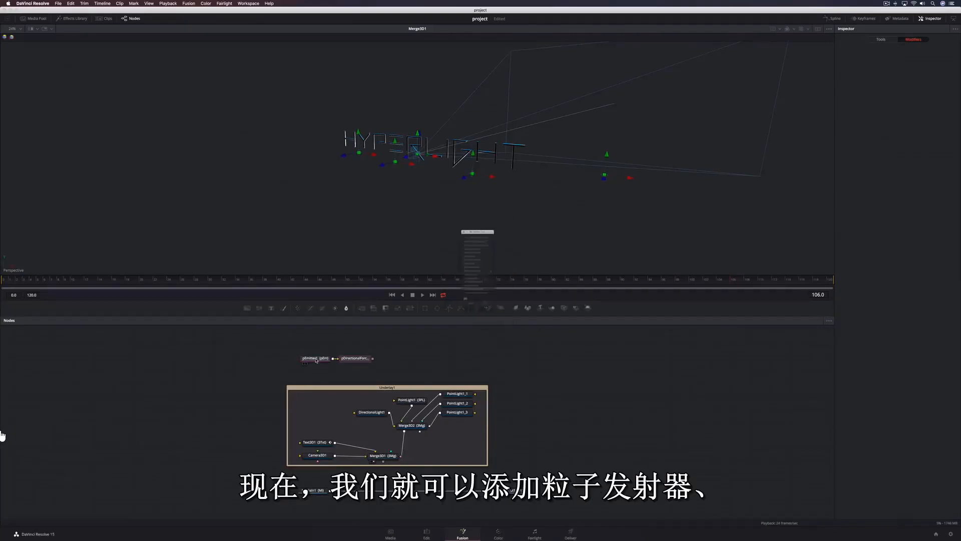
text(pdi)
key(BackSpace)
key(BackSpace)
text(fr)
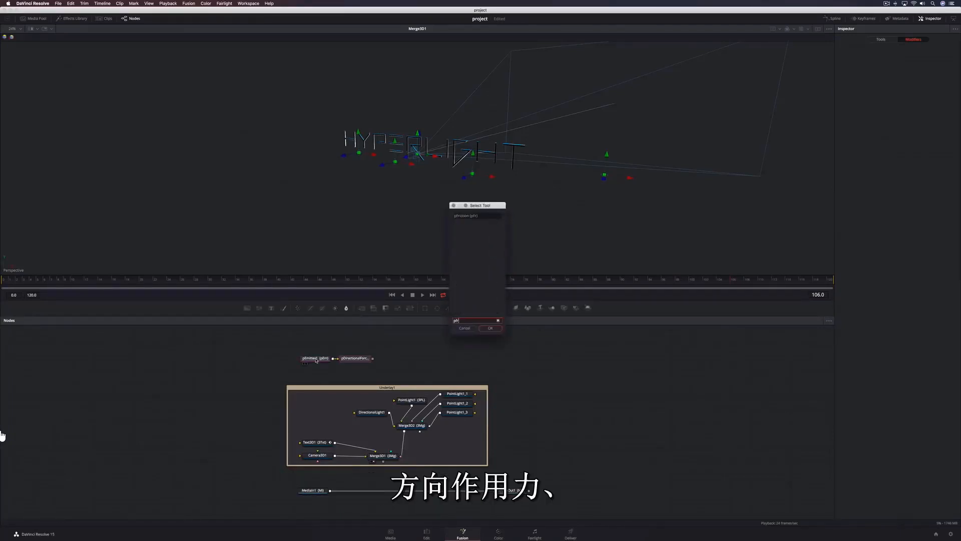
key(Return)
- Append a pRender node to the particle chain, space it away from pFriction and show it in the viewer
key(shift+space)
text(pren)
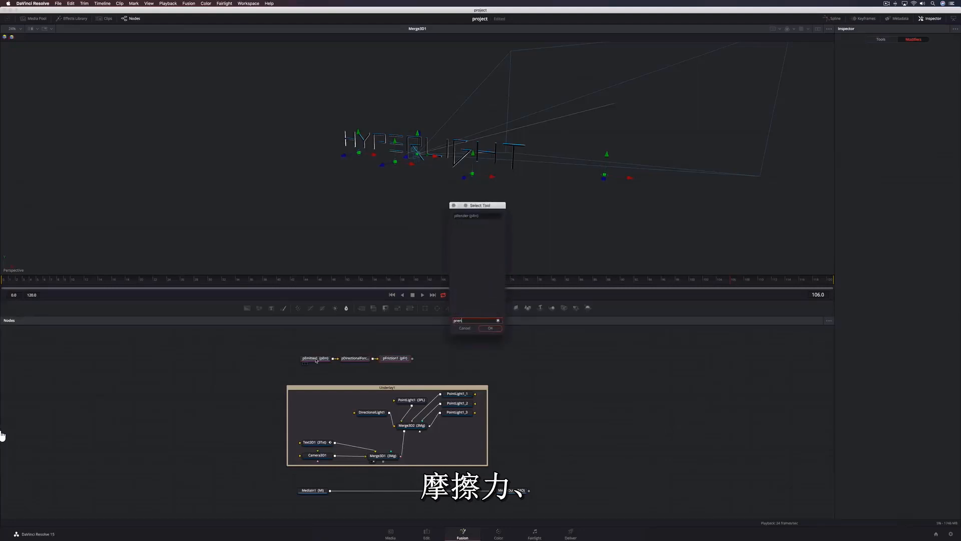
key(Return)
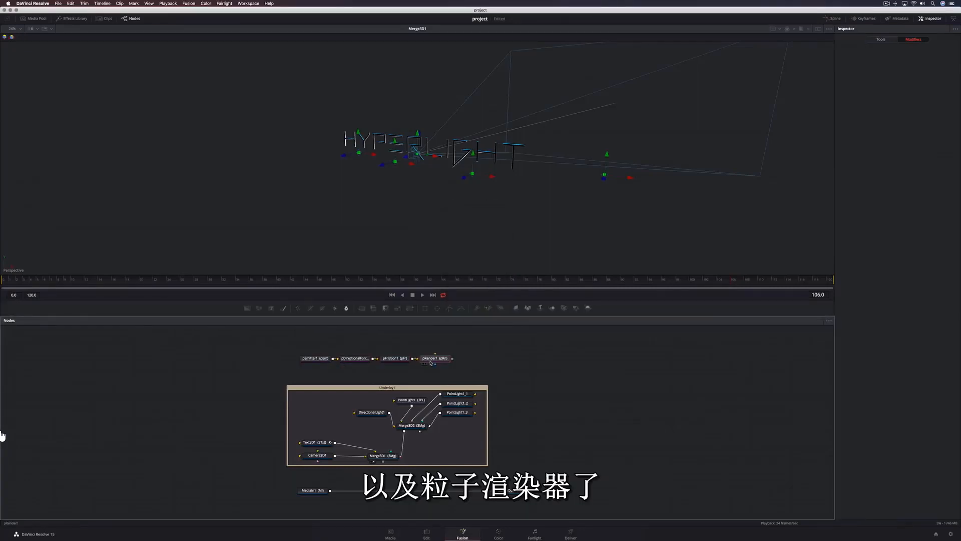
drag(434, 361, 450, 362)
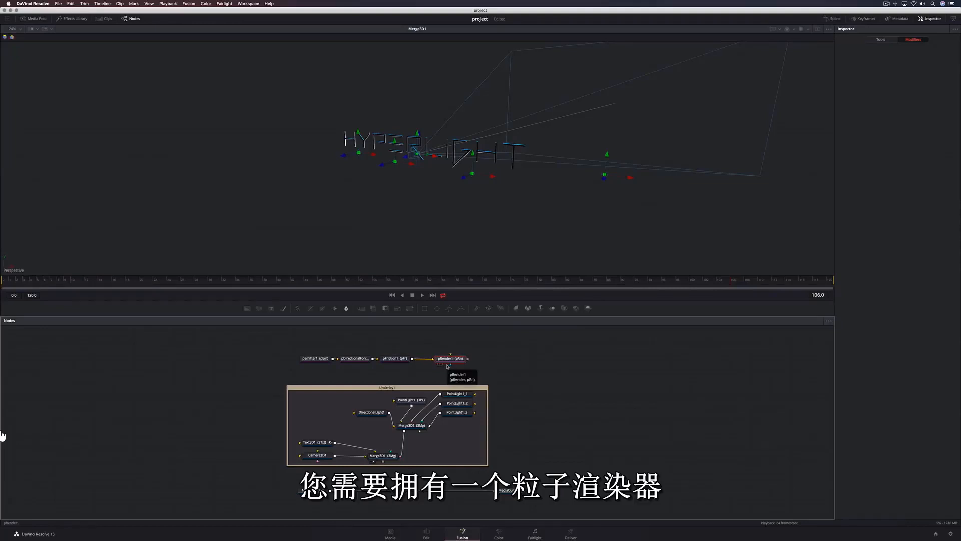
drag(448, 359, 459, 226)
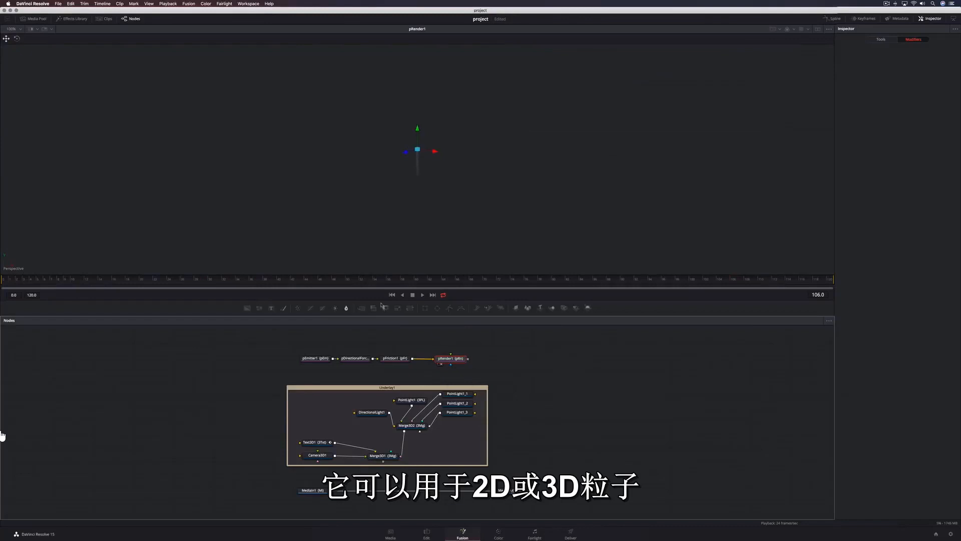
- Set the pEmitter's particle Number to 1000 and its Lifespan to 30
click(321, 358)
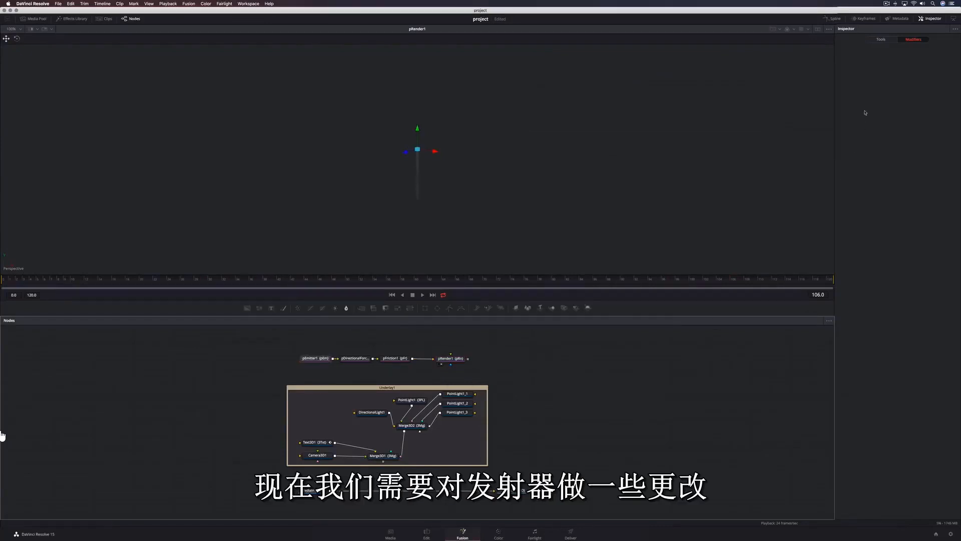
click(881, 40)
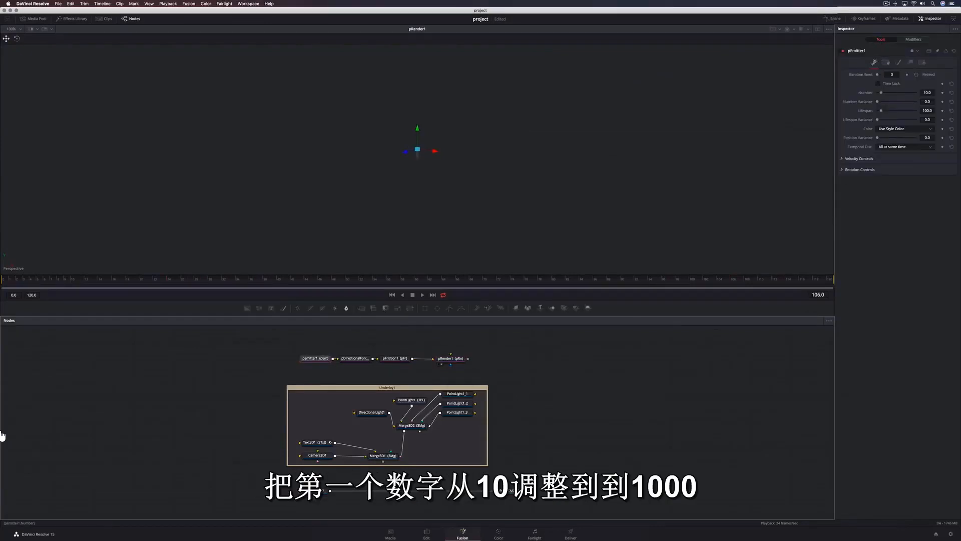
click(927, 92)
text(1000)
key(Return)
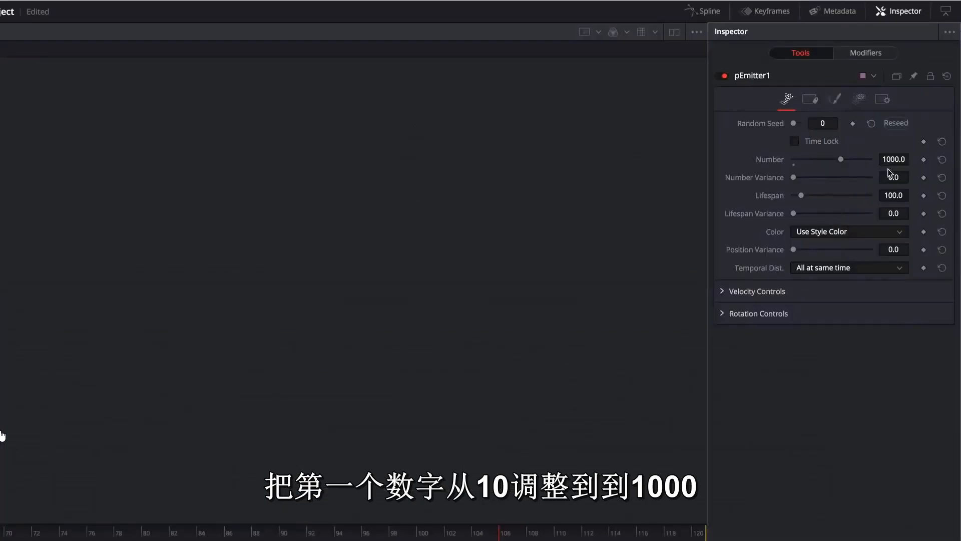
click(891, 195)
text(30)
key(Tab)
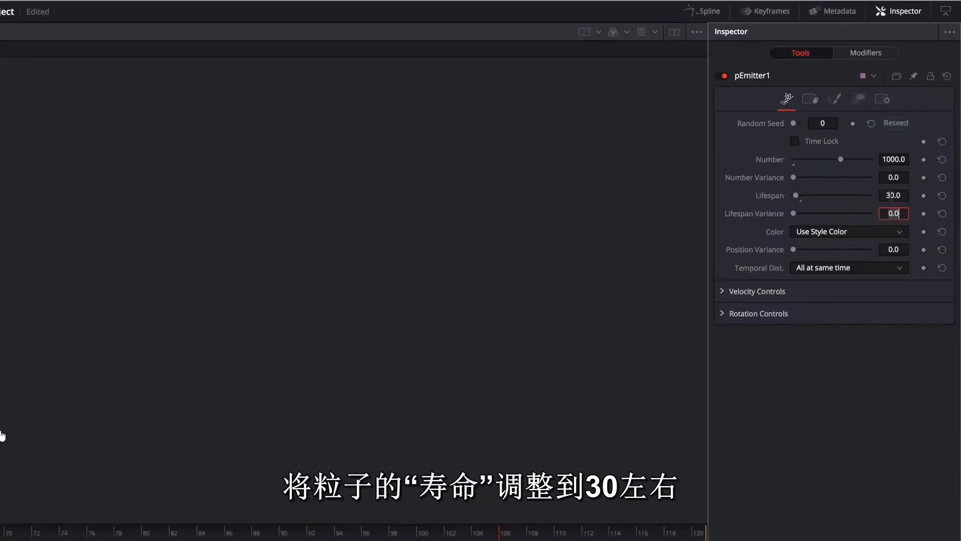
- Change the pEmitter's particle style to Blob
click(836, 99)
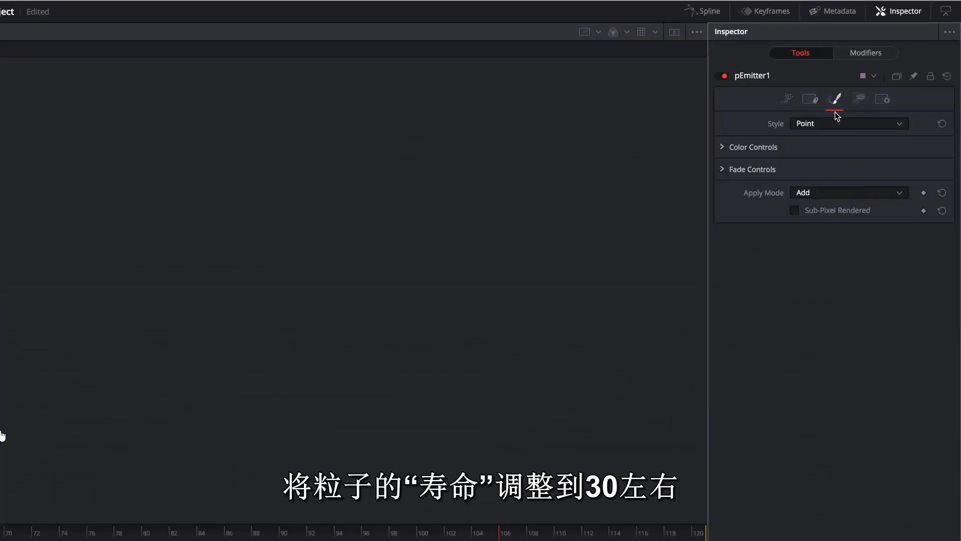
click(831, 125)
click(801, 159)
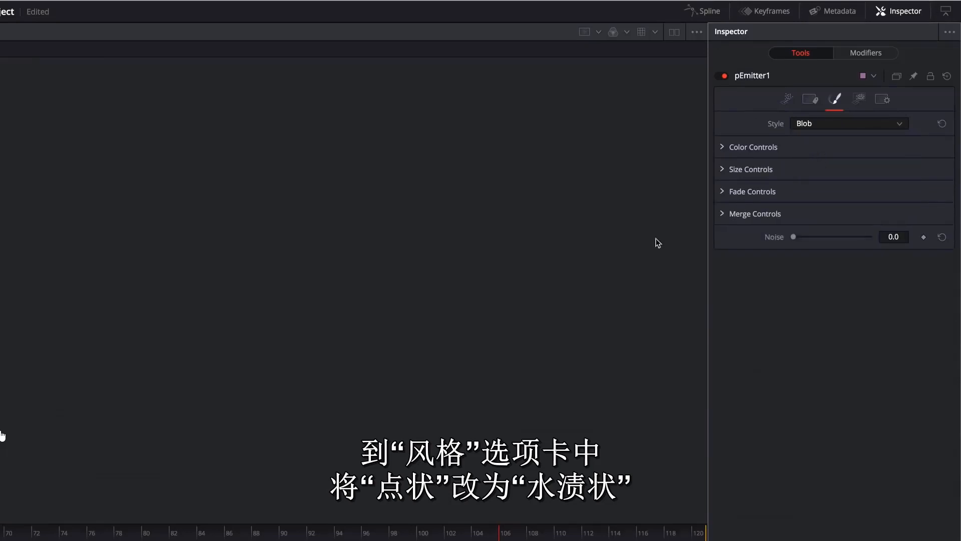
- Set the 3D viewer's transparency to Full Sort (accurate)
right_click(433, 269)
mouse_move(495, 354)
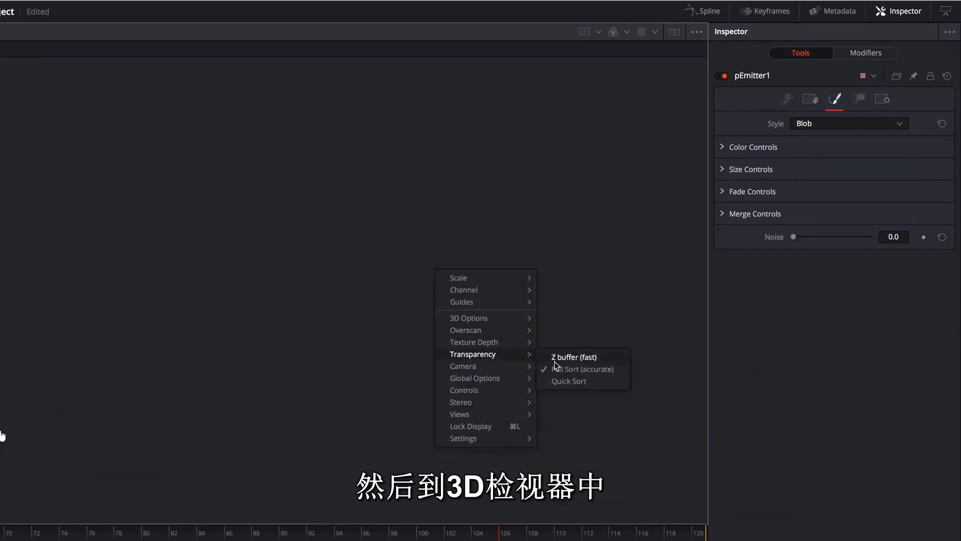
click(558, 367)
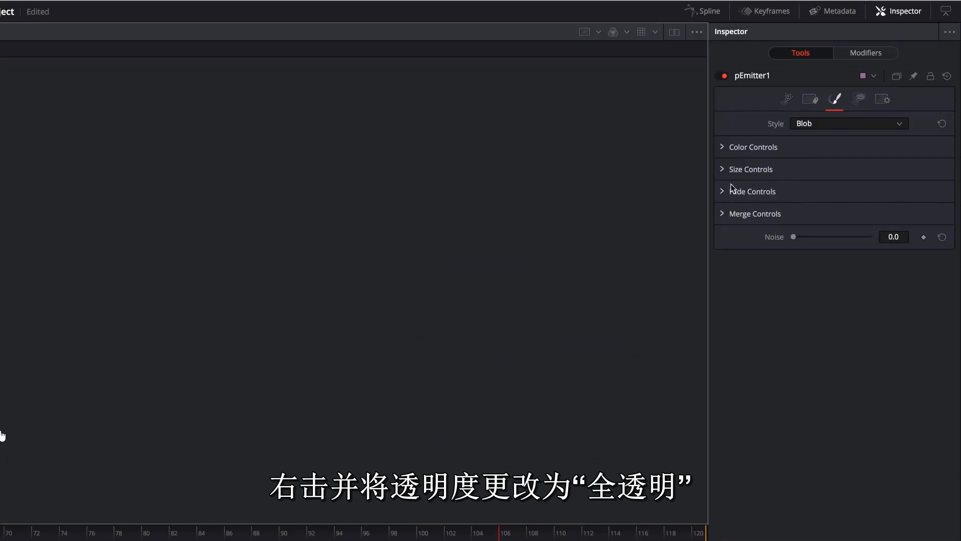
- Shape pEmitter1's Size over Life curve to fall smoothly to its minimum by the end of life, and set the Size to 0.0197
click(722, 169)
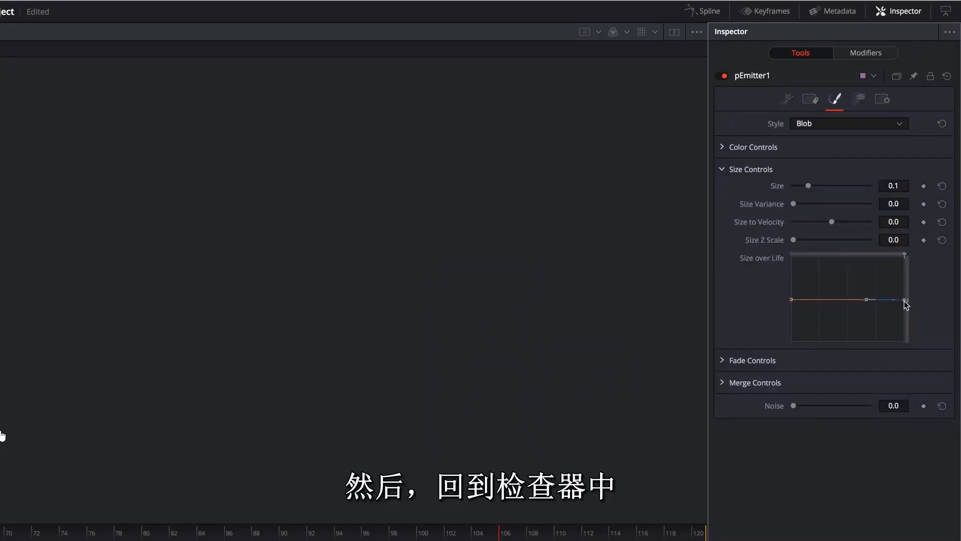
drag(906, 305, 836, 339)
click(792, 299)
click(901, 340)
drag(808, 186, 795, 190)
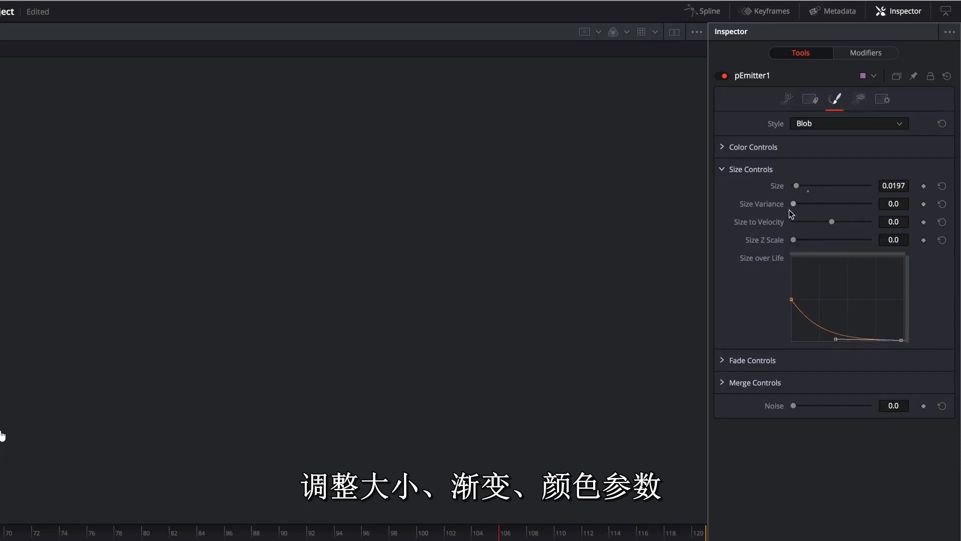
- Set the particles' Fade In to 0.069 and Fade Out to 0.646
click(725, 361)
drag(906, 378, 869, 378)
drag(795, 378, 801, 378)
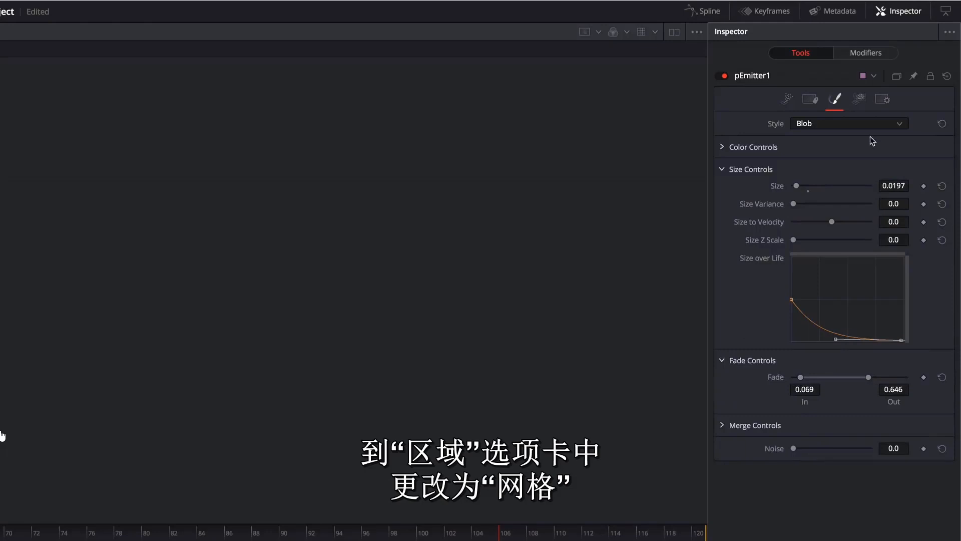
- Change pEmitter1's Region to Mesh and feed the Text3D1 output into the emitter
click(860, 103)
click(857, 121)
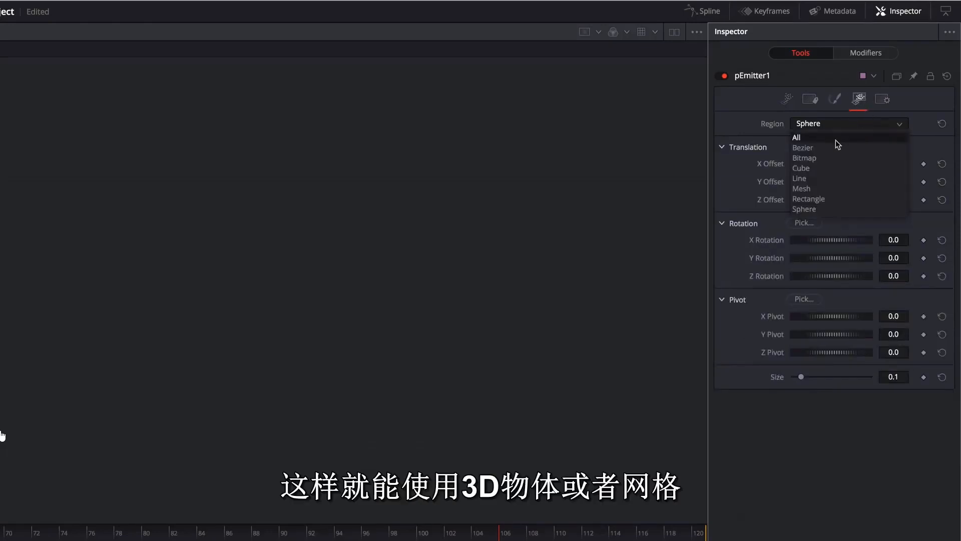
click(816, 188)
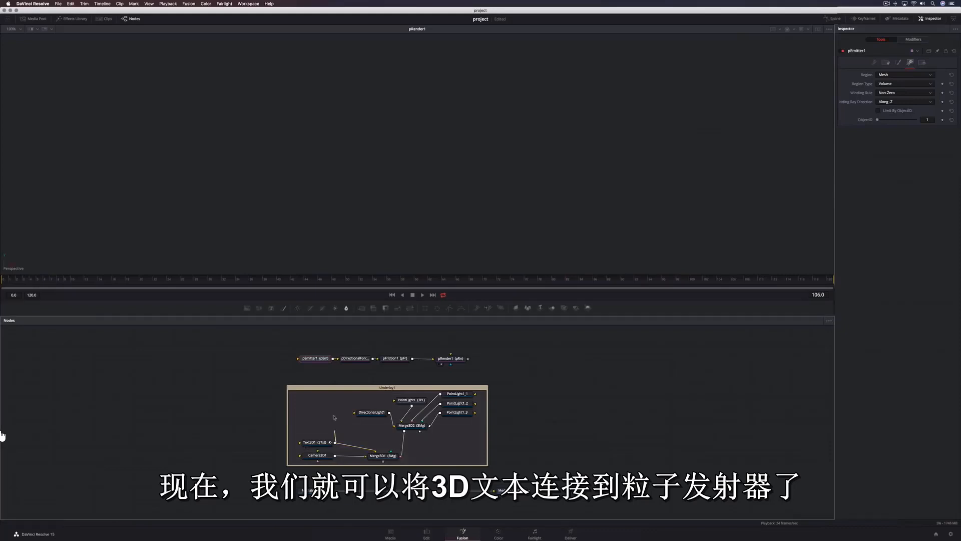
drag(334, 442, 314, 359)
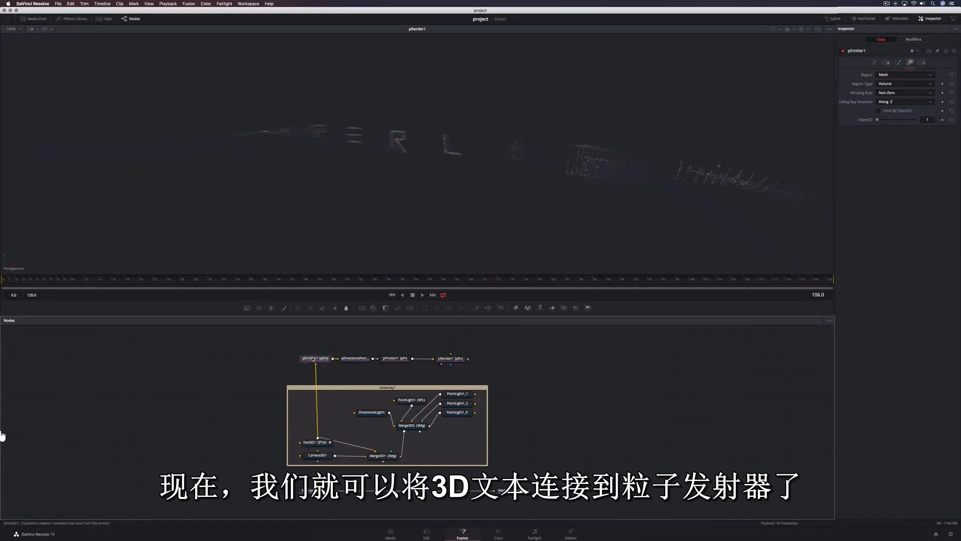
- Raise pFriction1's velocity friction to 0.189 and play back the particles
click(395, 358)
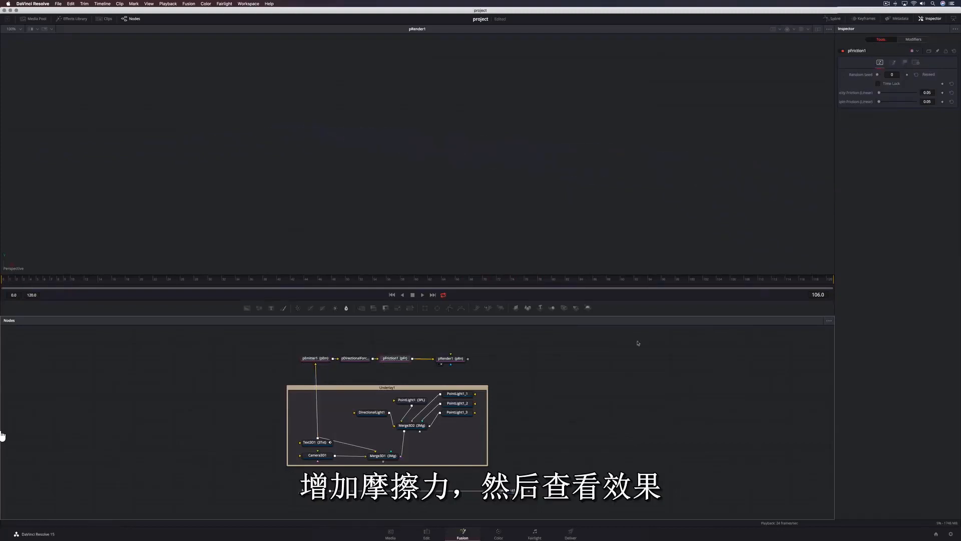
drag(879, 93, 885, 94)
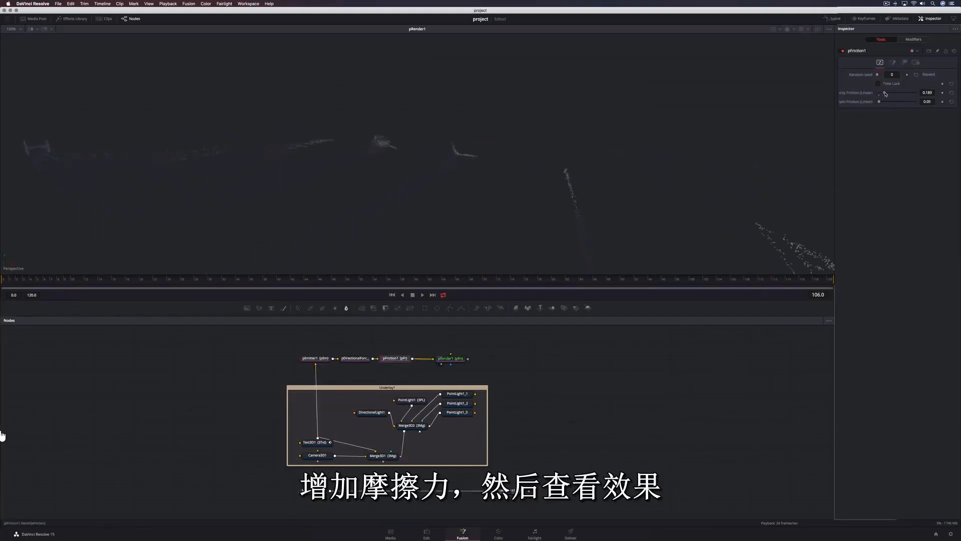
key(space)
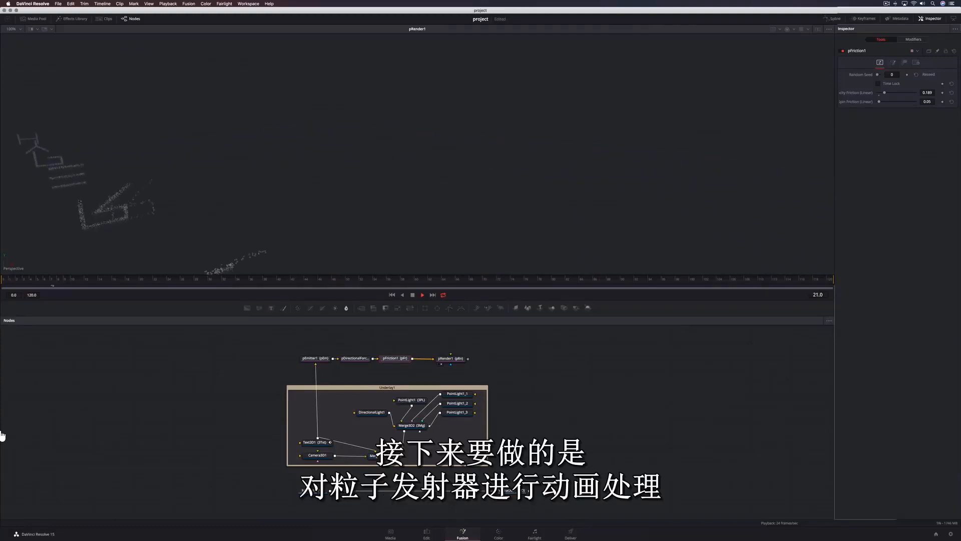
key(space)
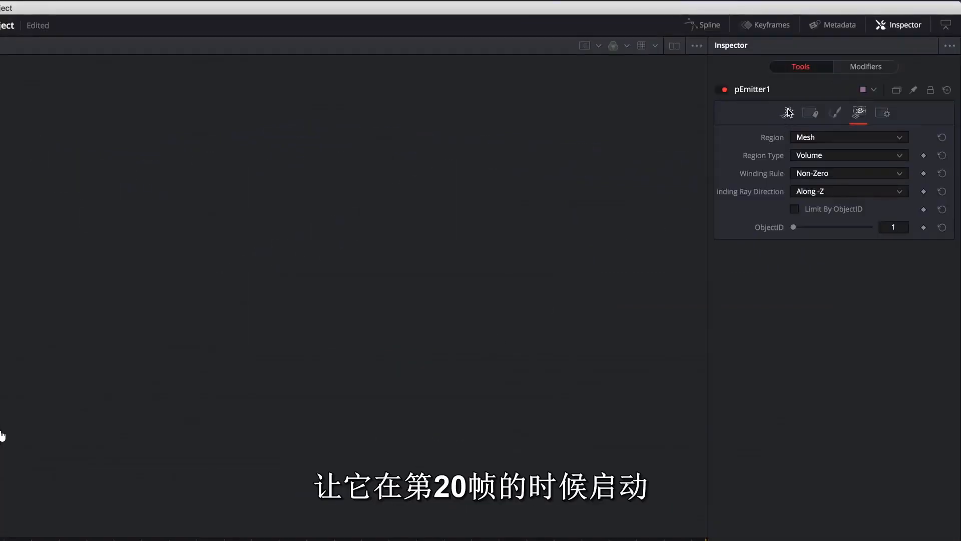
- Keyframe pEmitter1's Number to rise from 0 to 1000, hold through frame 70 and drop by frame 104, and play the result
click(874, 63)
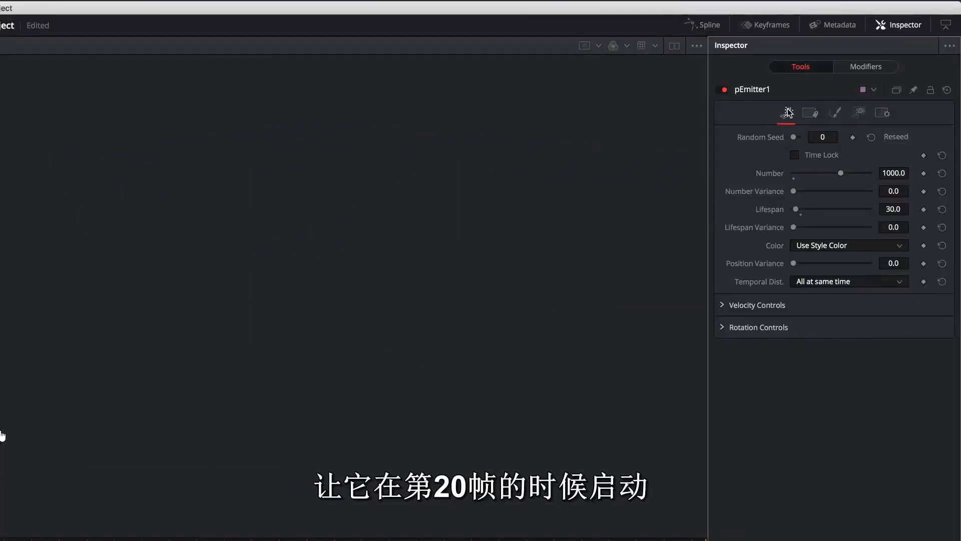
click(924, 173)
text(0)
key(Tab)
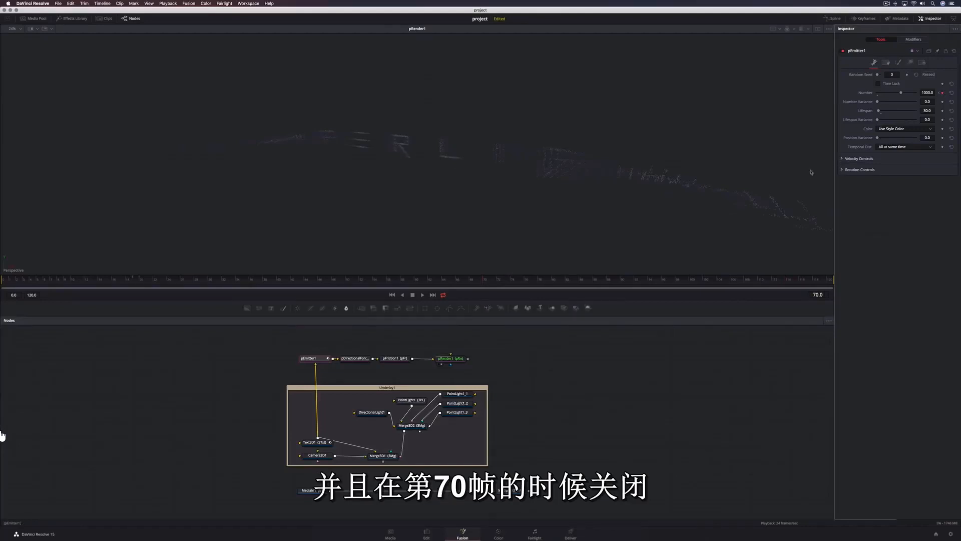
click(718, 280)
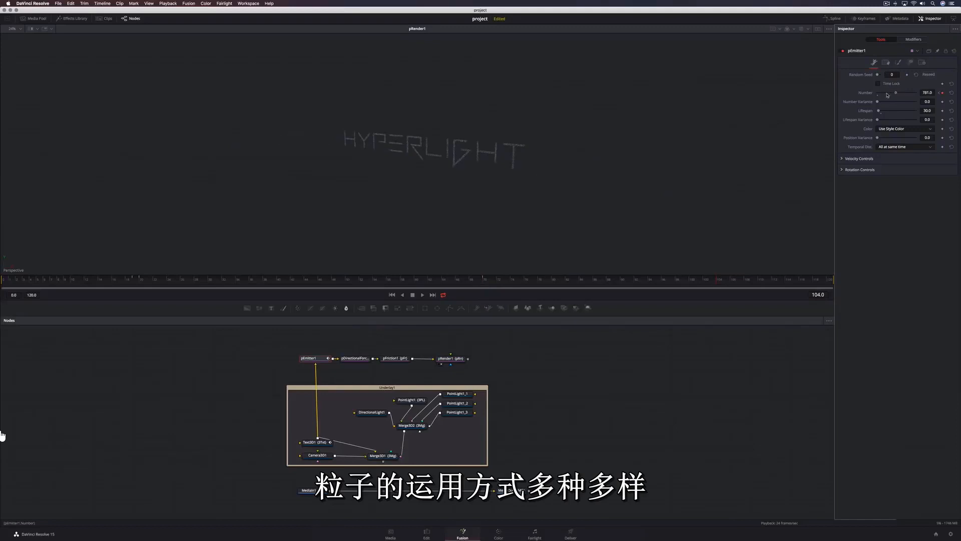
key(space)
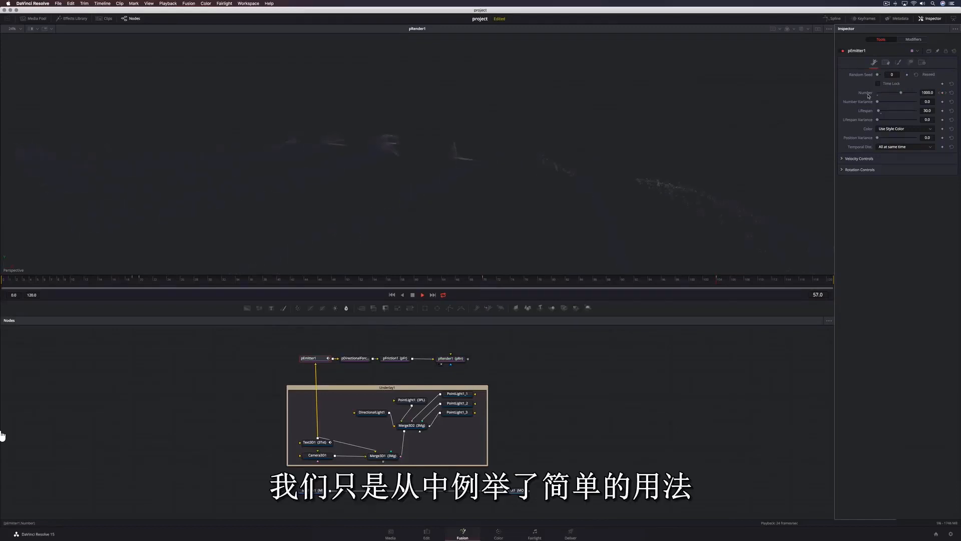
- Colour the particles a saturated orange with a hue of 0.113
click(899, 62)
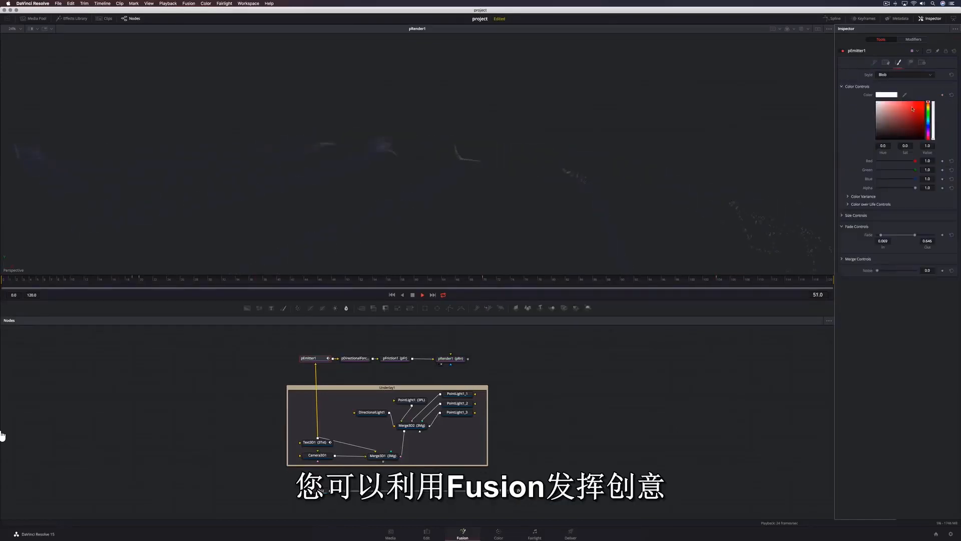
click(929, 106)
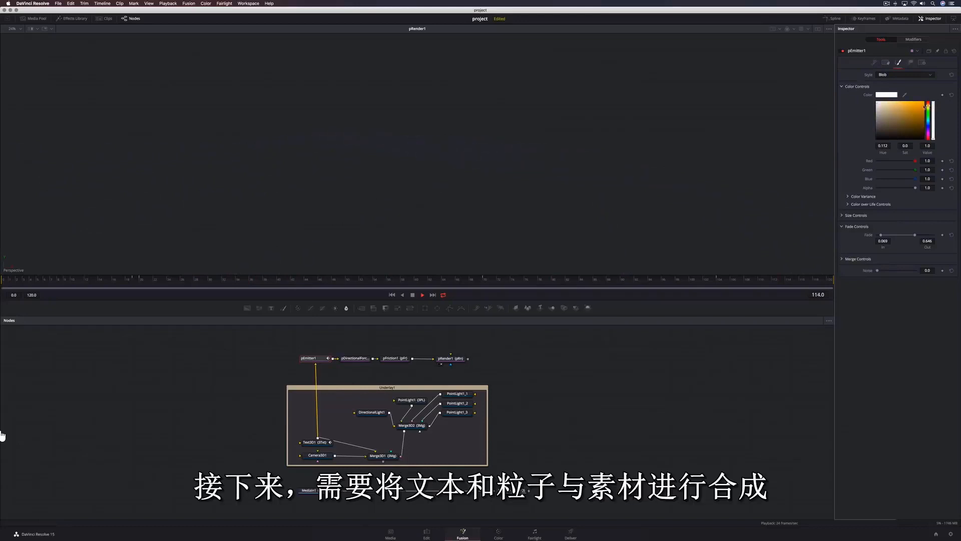
click(915, 101)
- Append a Merge3D node after pRender1, space it away, and connect Camera3D1 to it
click(456, 358)
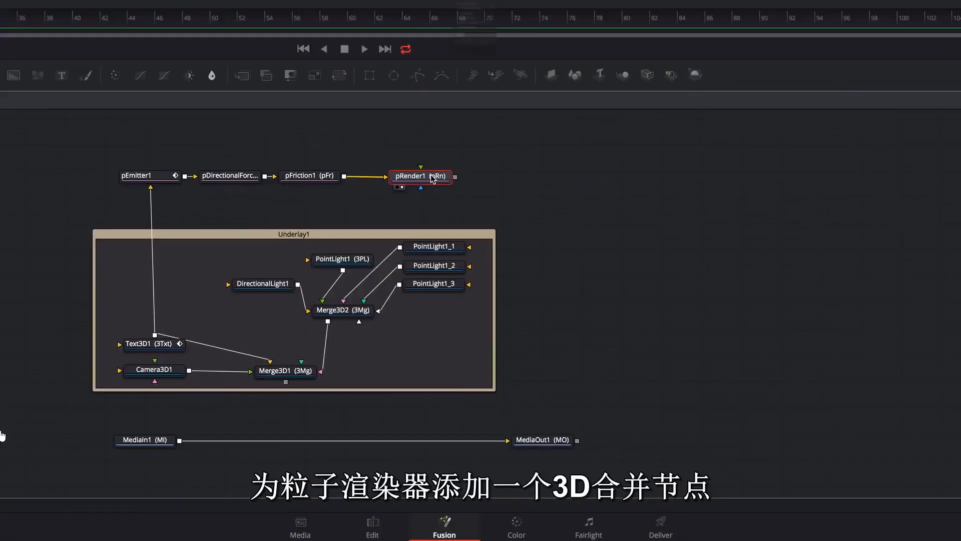
key(shift+space)
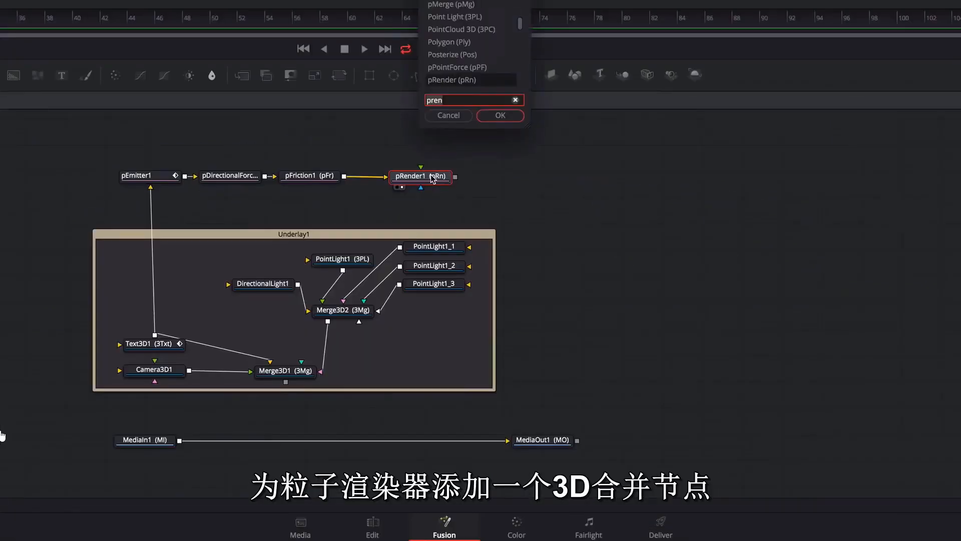
text(merg)
key(Return)
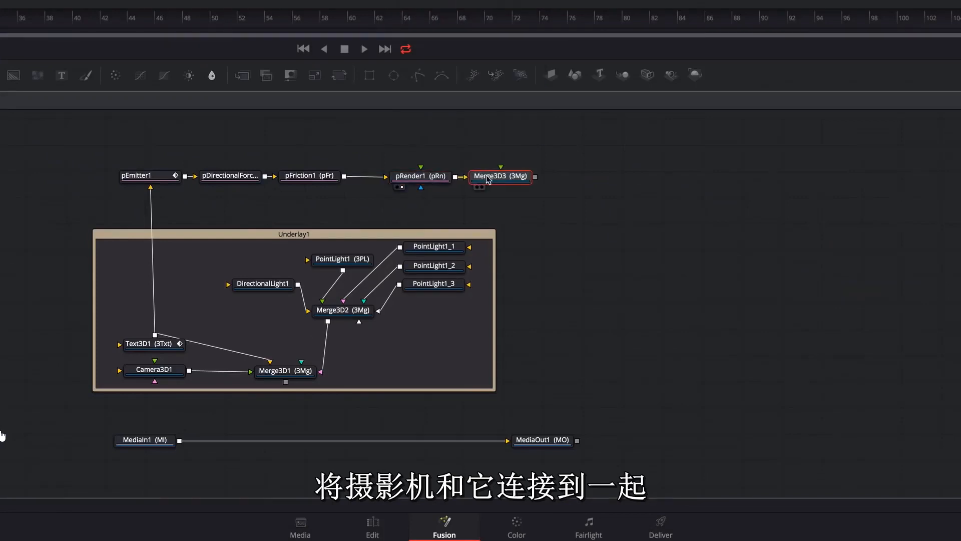
drag(485, 179, 545, 181)
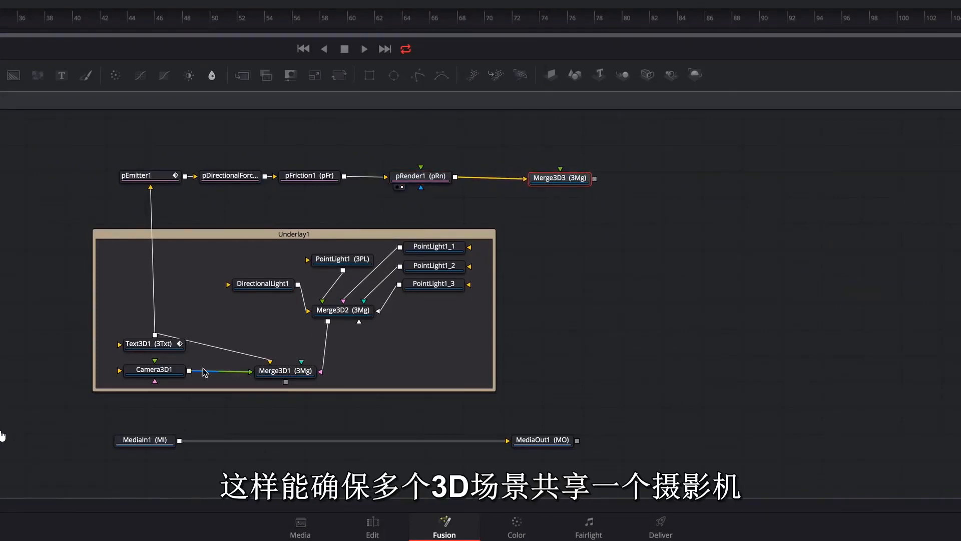
drag(189, 371, 547, 179)
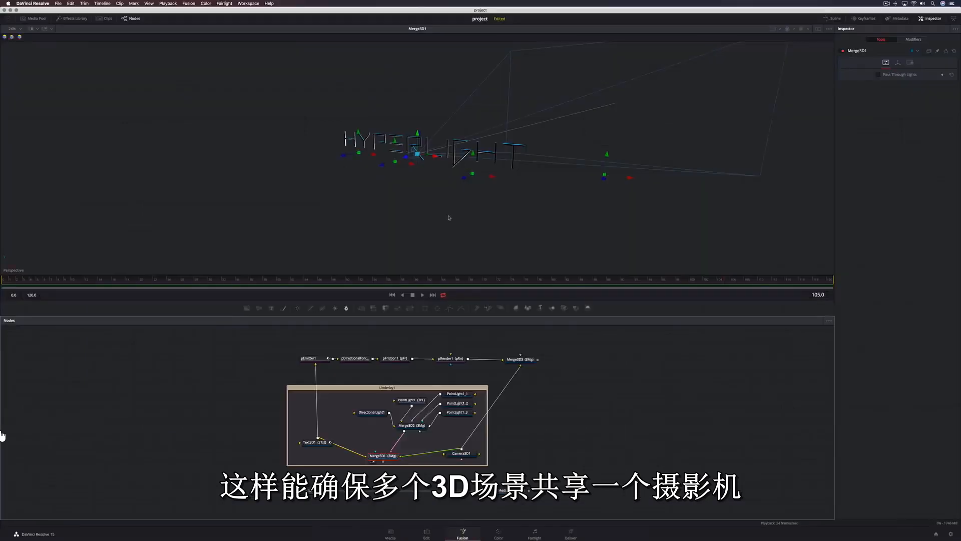
- Frame the HYPERLIGHT title from the front in the Merge3D1 view, copy that point of view to Camera3D1, and check playback
drag(449, 218, 444, 205)
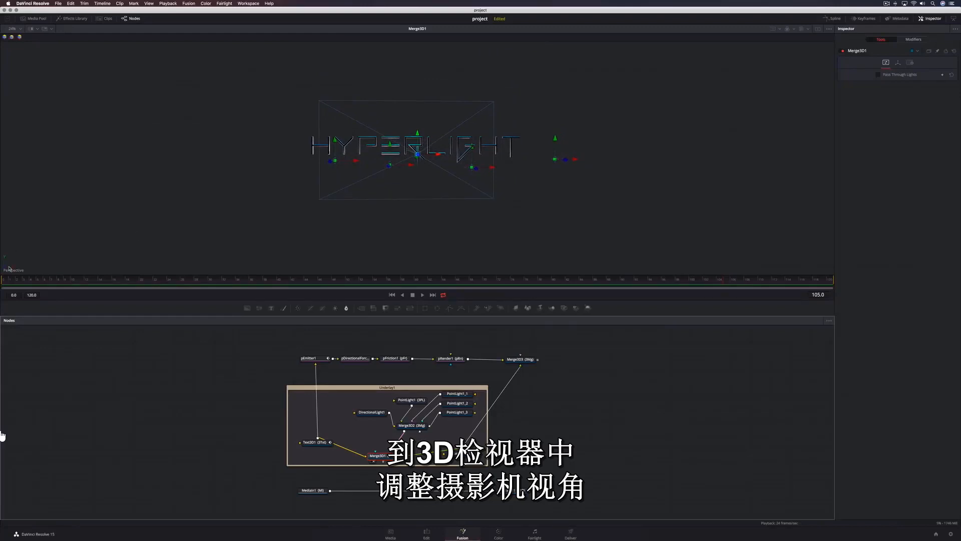
right_click(9, 269)
mouse_move(30, 318)
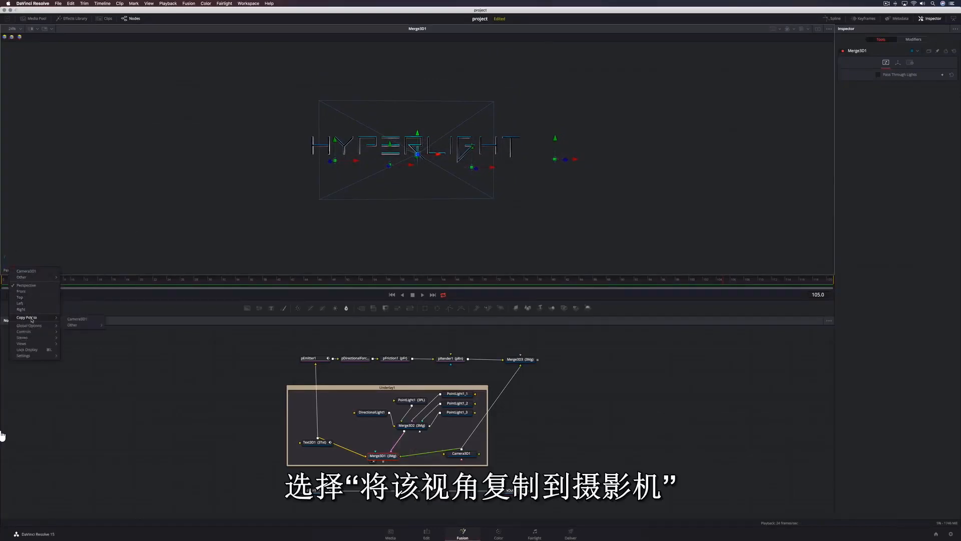
click(76, 319)
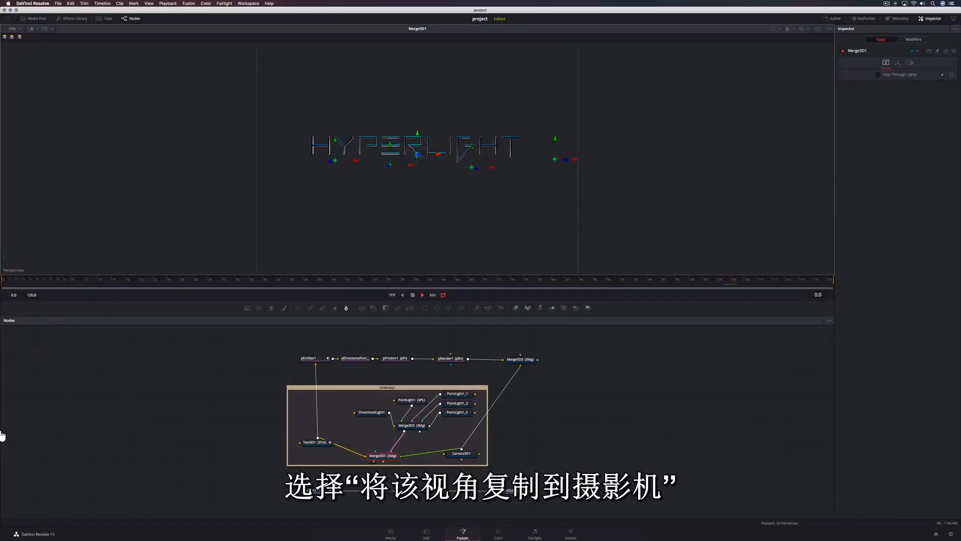
key(space)
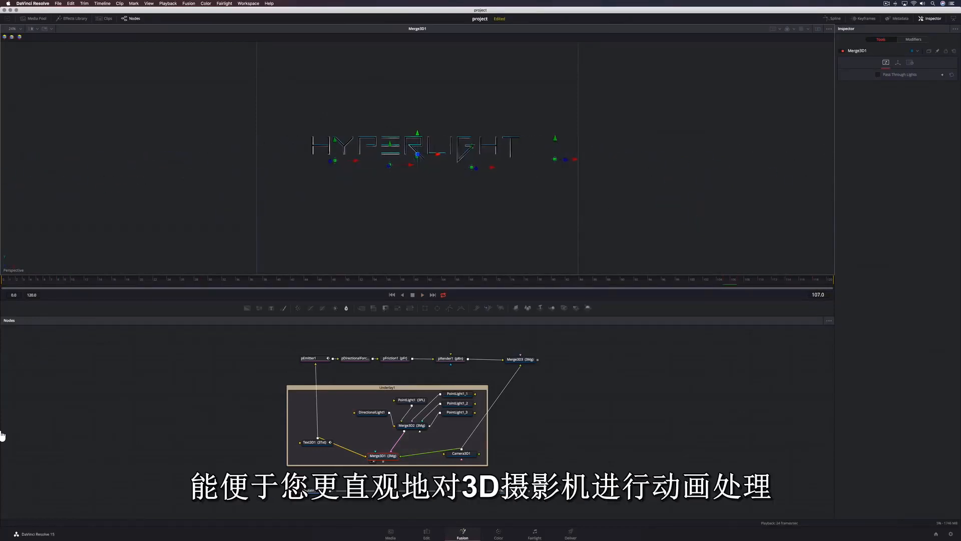
- Add a Renderer3D node beside the title's underlay and connect Merge3D1's output to it
click(513, 449)
key(shift+space)
text(ren)
key(Return)
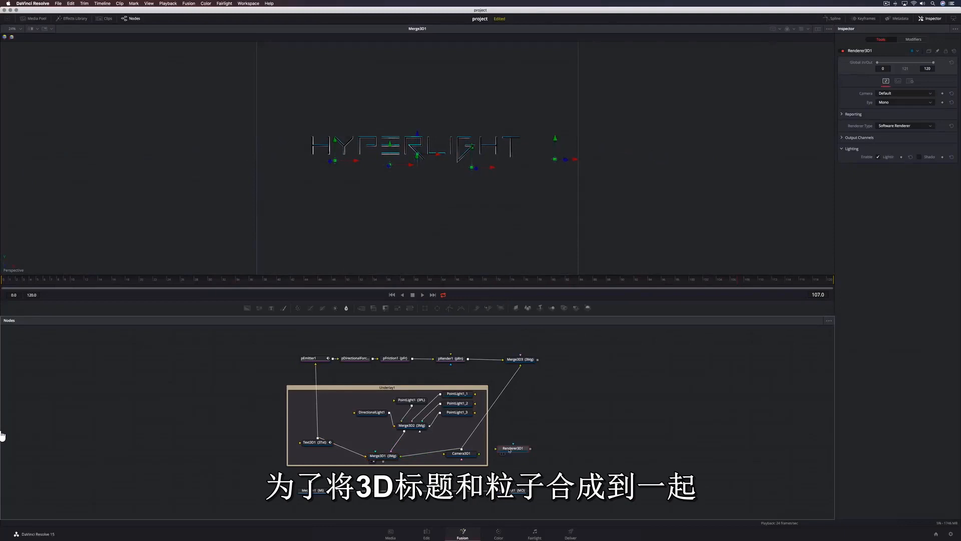
drag(388, 464, 508, 449)
- Add a second Renderer3D node at the end of the particle chain and connect Merge3D3's output to it
click(568, 361)
key(shift+space)
text(rend)
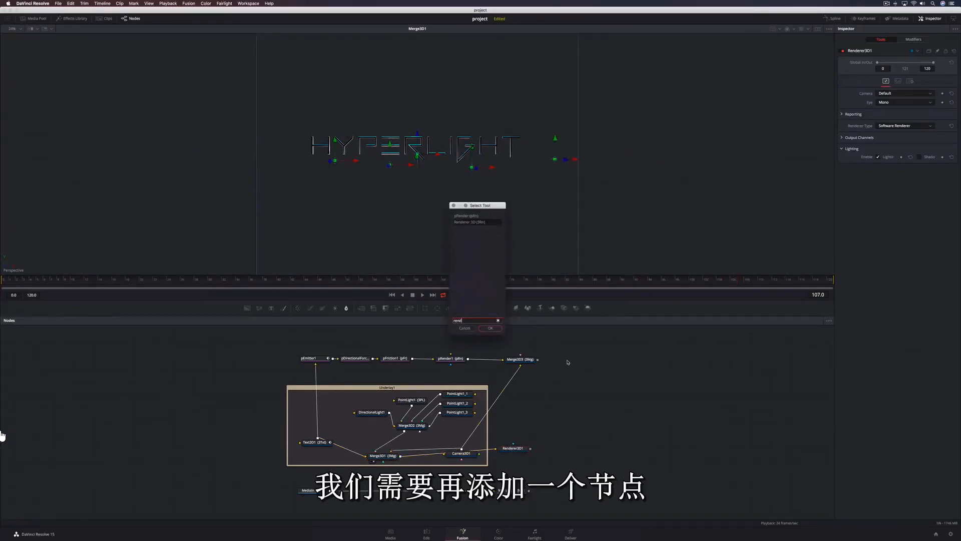
key(Return)
drag(538, 360, 550, 360)
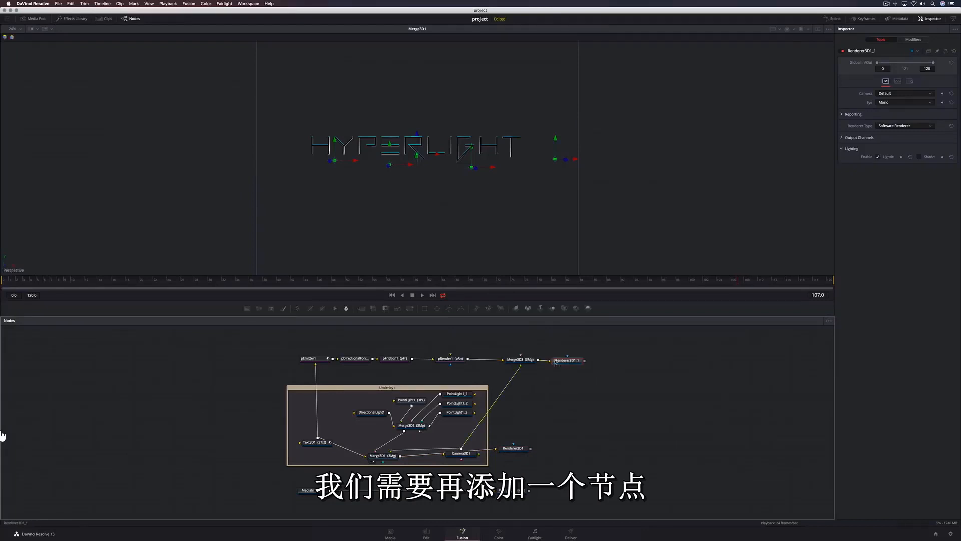
- Shift the title's underlay group aside and add an Underlay around the particle nodes from pEmitter1 to Merge3D3
drag(472, 387, 389, 379)
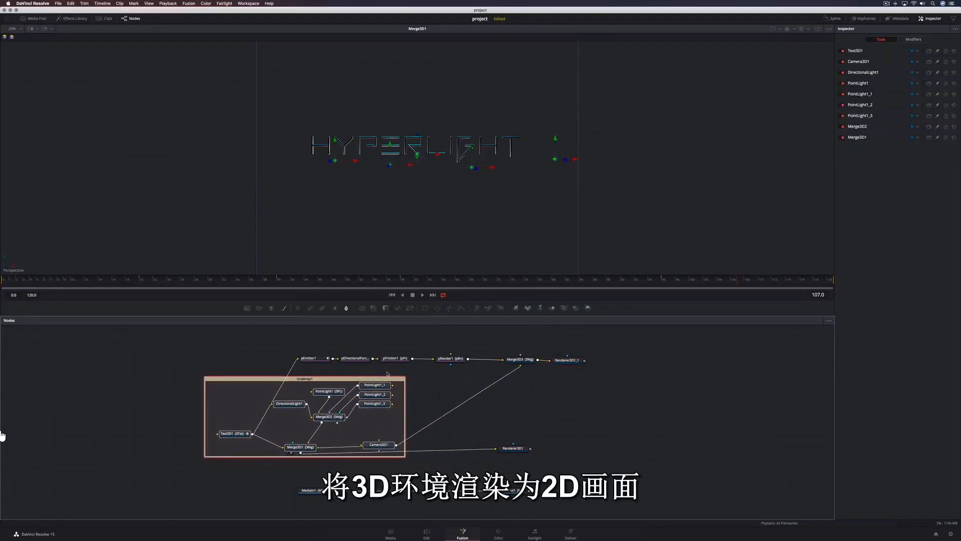
drag(313, 338, 439, 347)
key(shift+space)
text(under)
key(Return)
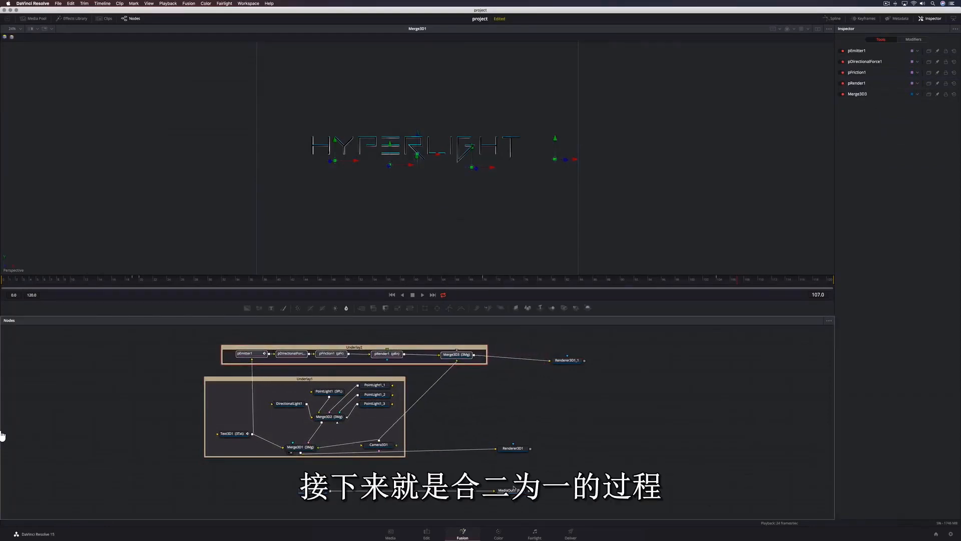
- Move MediaOut1 farther from MediaIn1, and merge the text renderer and the particle renderer over the footage
drag(515, 487, 708, 486)
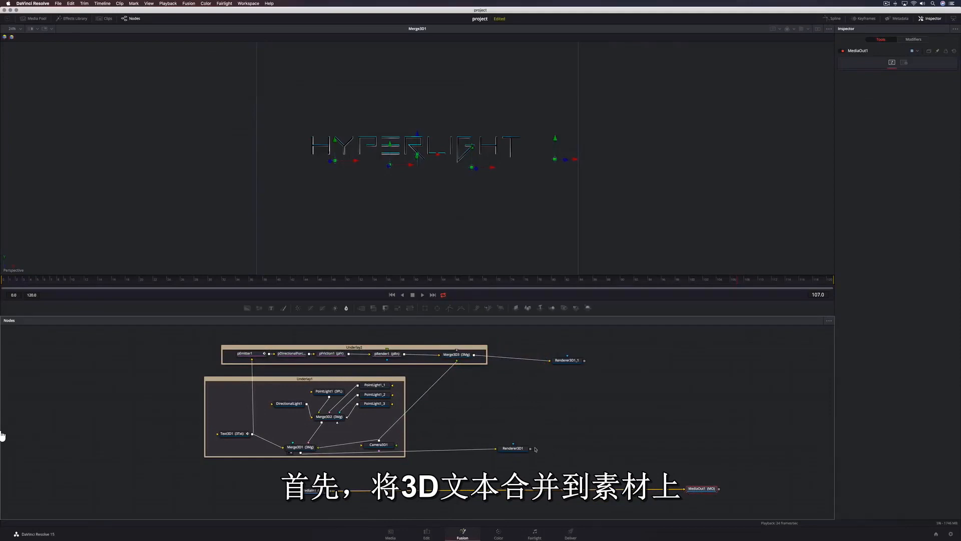
drag(531, 449, 332, 492)
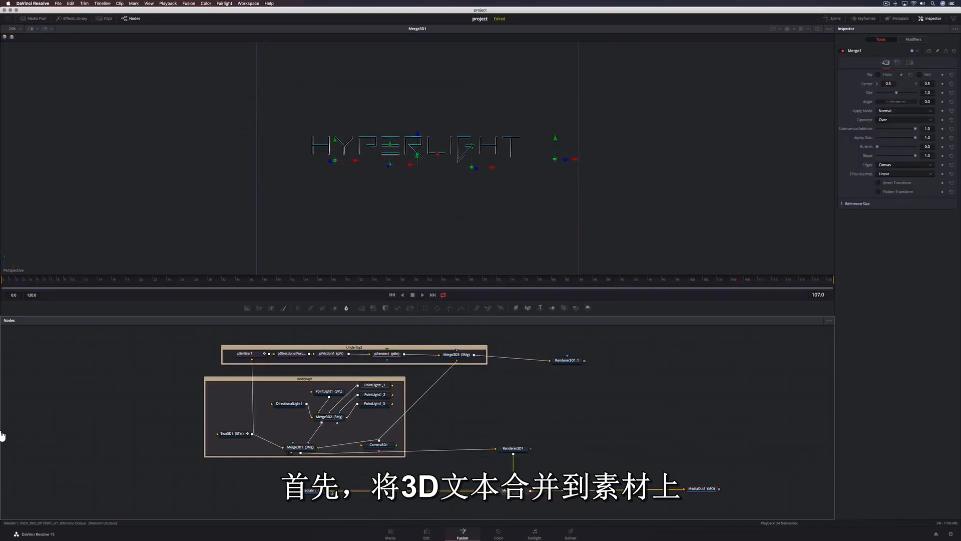
drag(584, 361, 531, 490)
- Move the text's Renderer3D1 higher above its merge and append a Brightness/Contrast node after it
drag(513, 449, 512, 409)
key(shift+space)
text(bc)
key(Return)
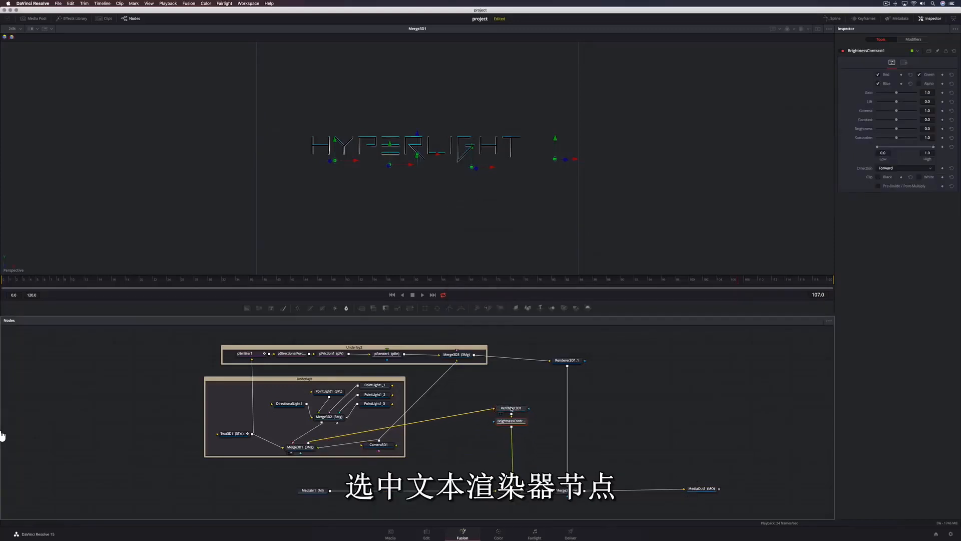
- Append a Glow, a Soft Glow and a second Glow node after the text's Brightness/Contrast node
key(shift+space)
text(glow)
key(Return)
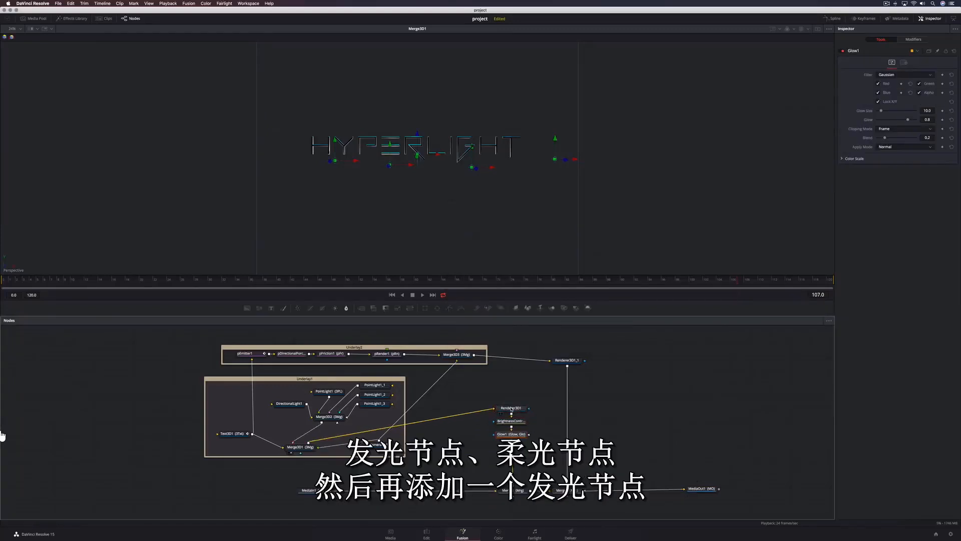
key(shift+space)
text(glow)
key(Down)
key(Down)
key(Return)
key(shift+space)
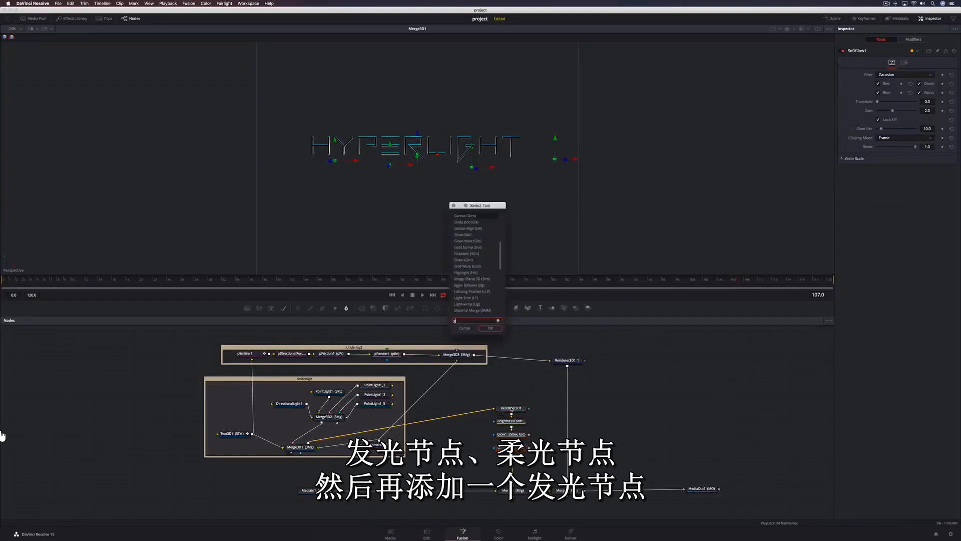
text(glow)
key(Return)
- Inspect the four text effect nodes together, then lower the gamma and slightly raise the gain of the Brightness/Contrast node
drag(484, 418, 523, 464)
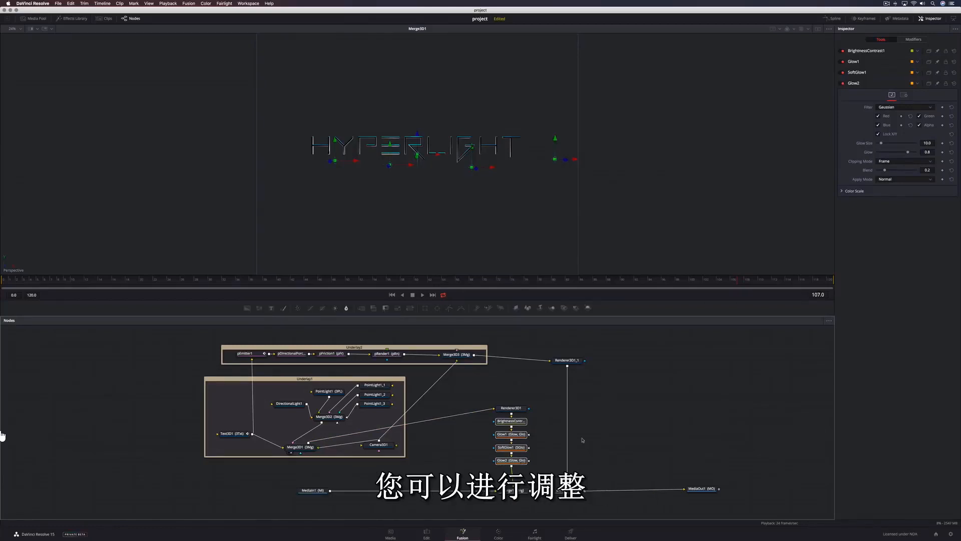
click(871, 52)
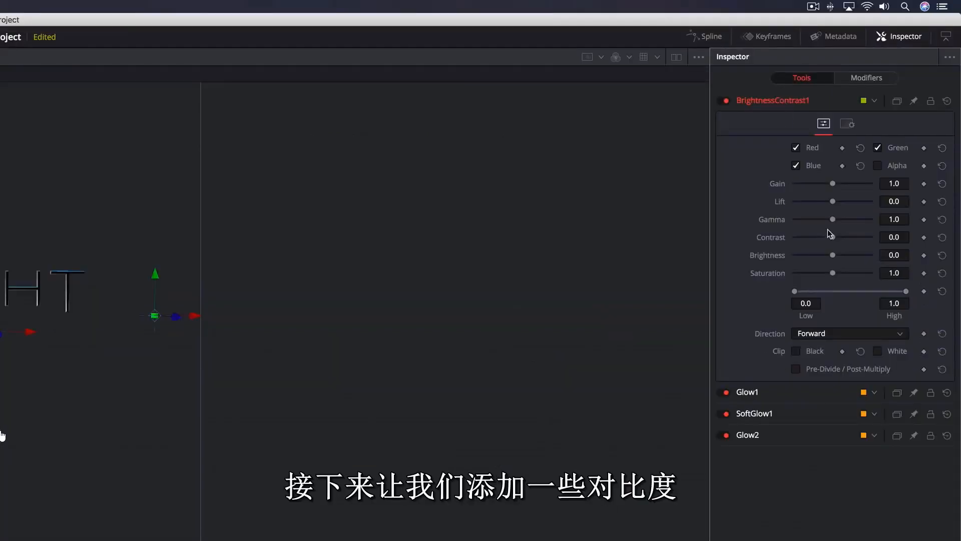
drag(832, 219, 824, 220)
drag(832, 183, 835, 184)
- Reduce the first Glow node's Glow to about 0.44 and raise the Soft Glow node's threshold slightly
click(750, 393)
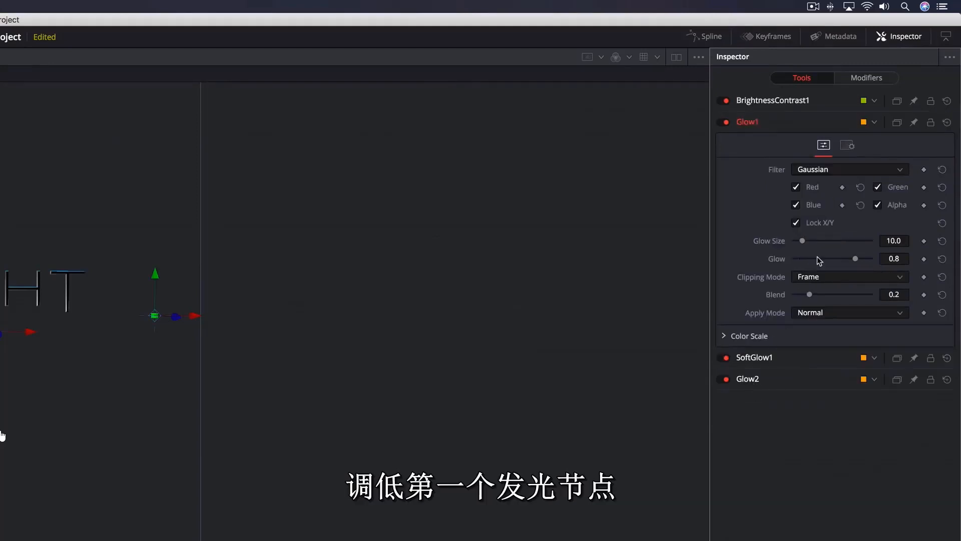
drag(852, 258, 827, 259)
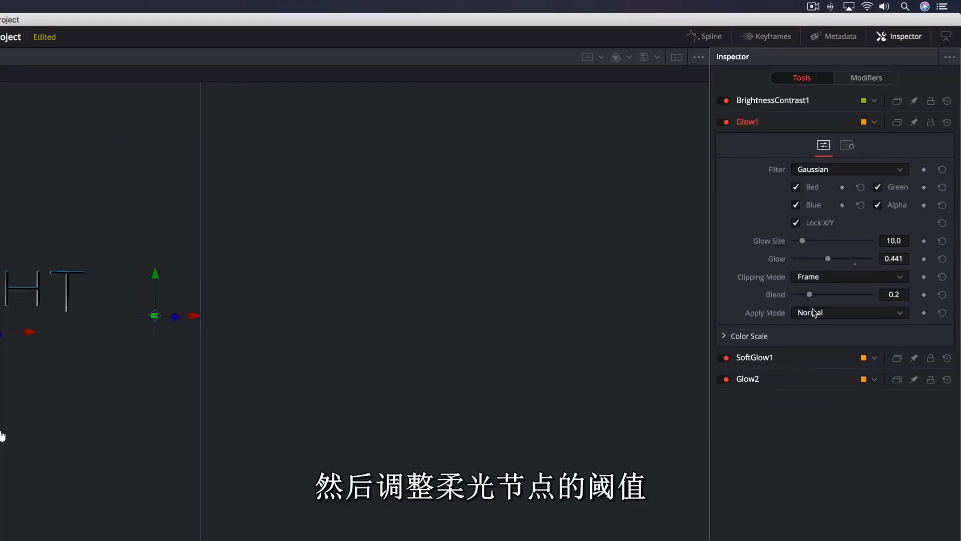
click(754, 357)
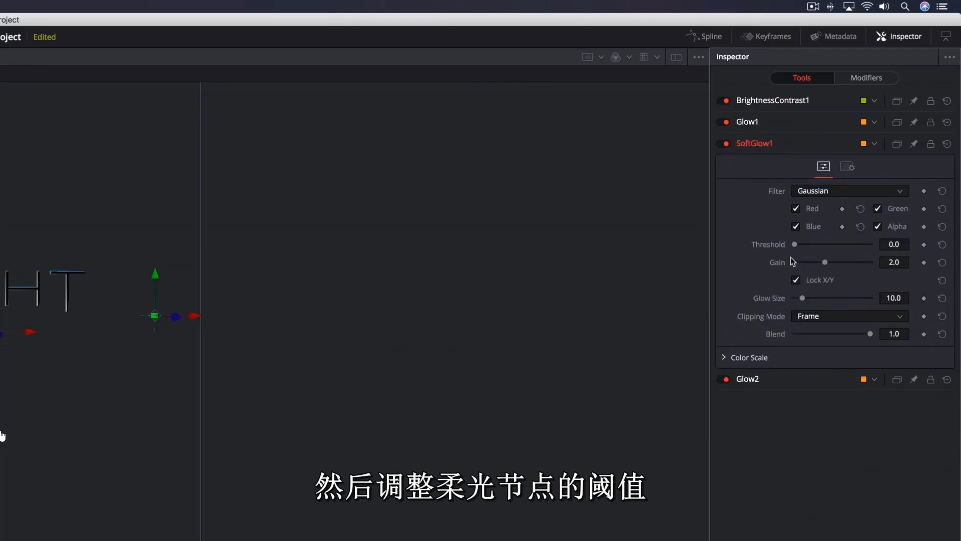
drag(795, 245, 807, 247)
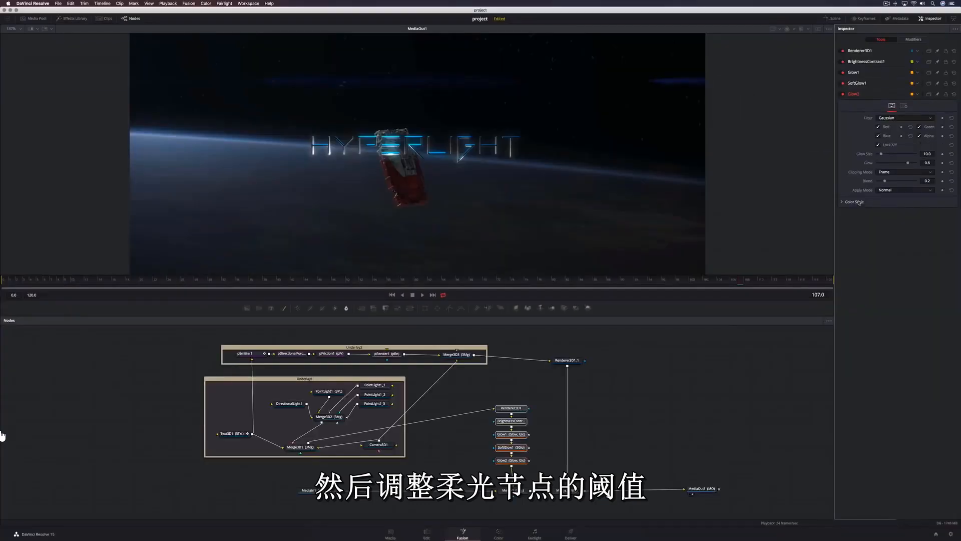
- Unlock Glow2's sizes, set X to 100 and Y to 0, lower Glow to about 0.6, and scale red to about 0.79 and blue to 1.32
click(878, 146)
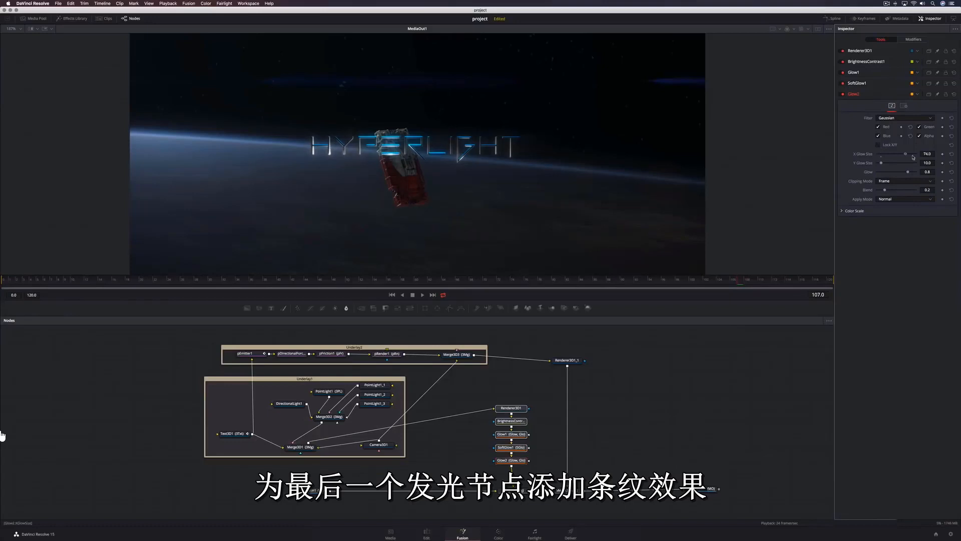
mouse_move(881, 154)
mouse_down()
mouse_move(922, 160)
mouse_move(870, 164)
mouse_up()
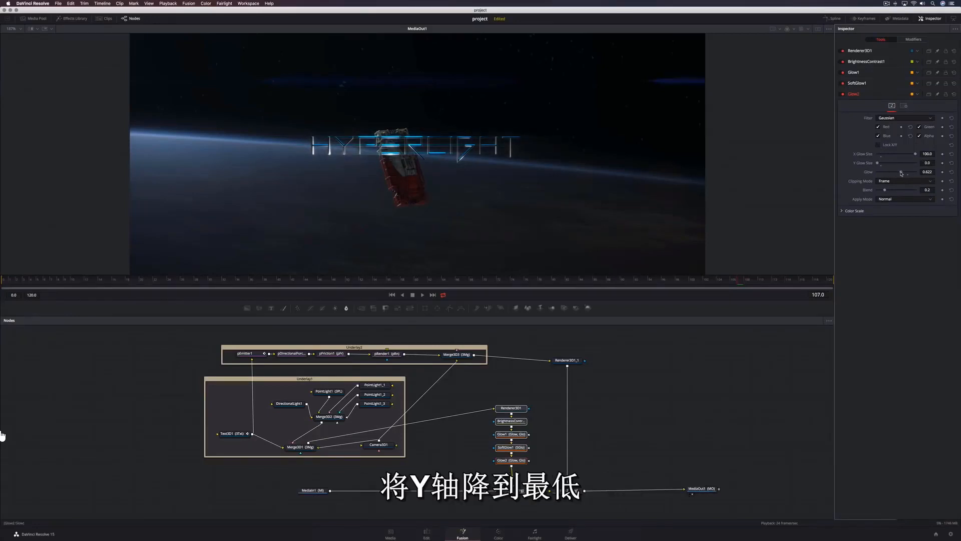
click(843, 211)
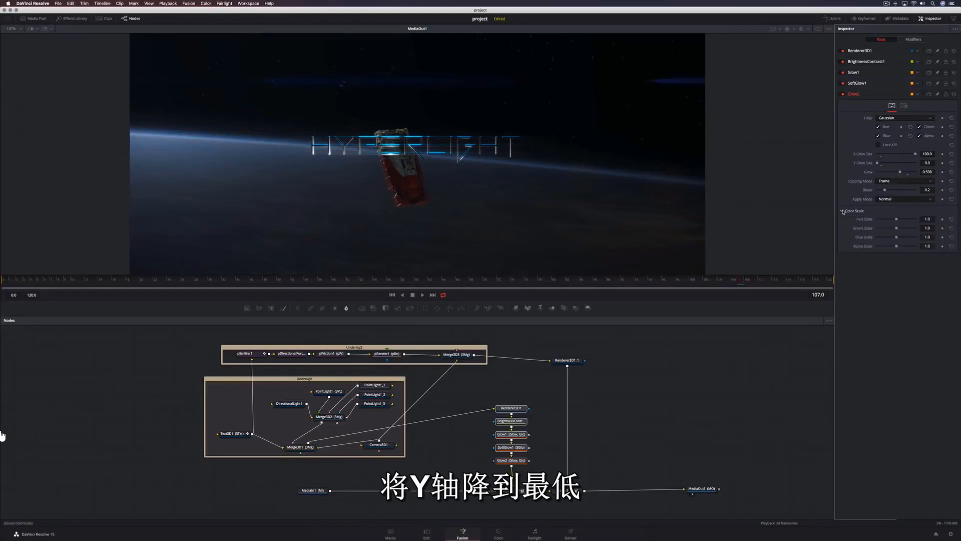
drag(897, 237, 903, 238)
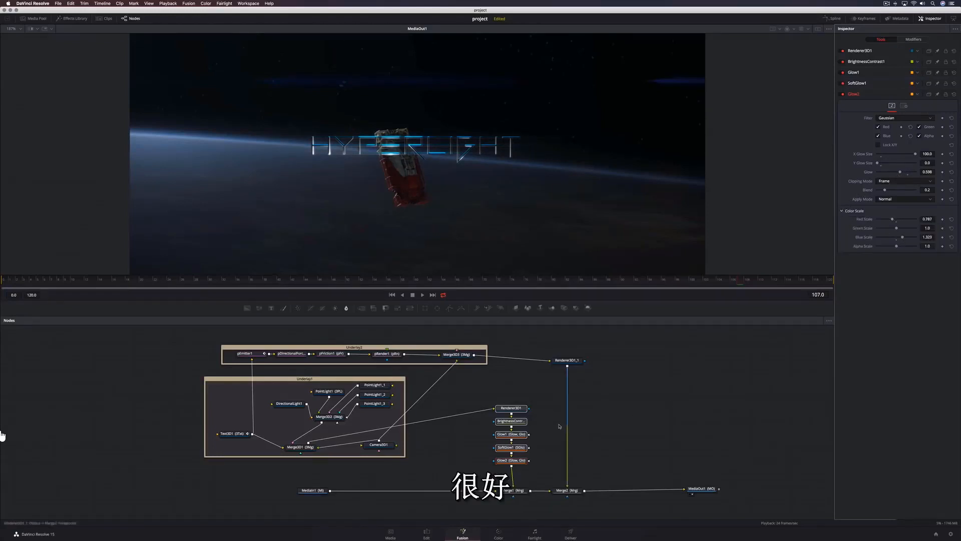
- Copy Glow1 and SoftGlow1 and paste them between the particle renderer and its merge
key(ctrl+c)
click(574, 373)
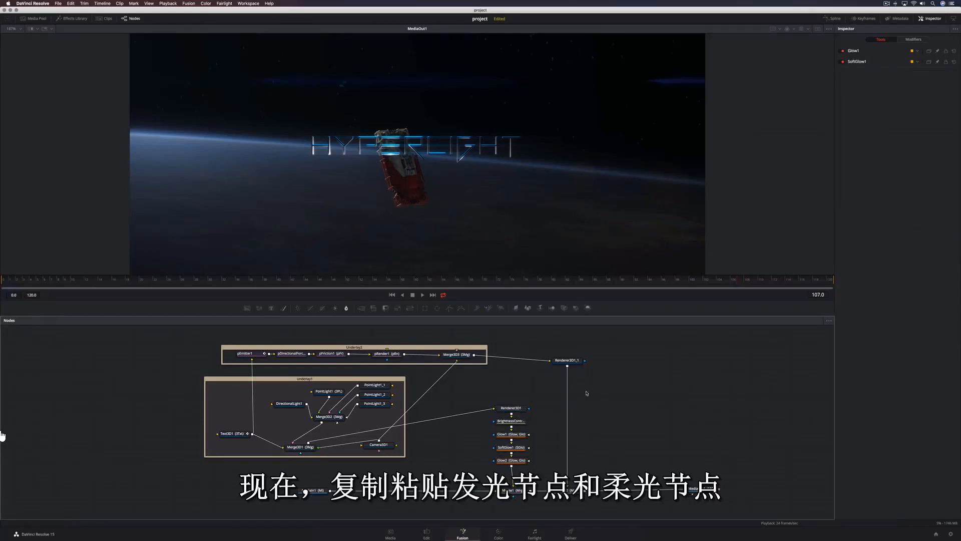
key(ctrl+v)
drag(567, 366, 568, 486)
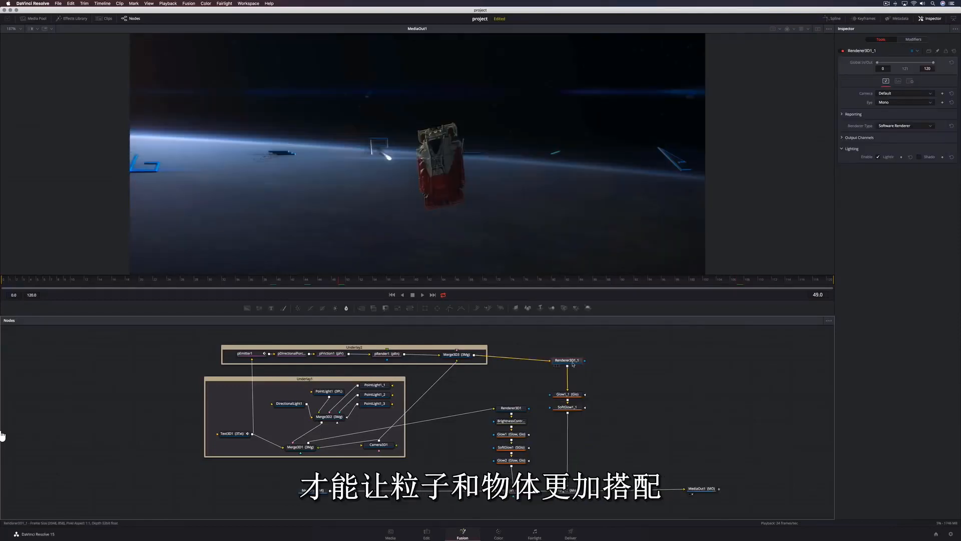
- Turn off lighting in the particle renderer and lower the particle merge's Alpha Gain to about 0.39
click(878, 157)
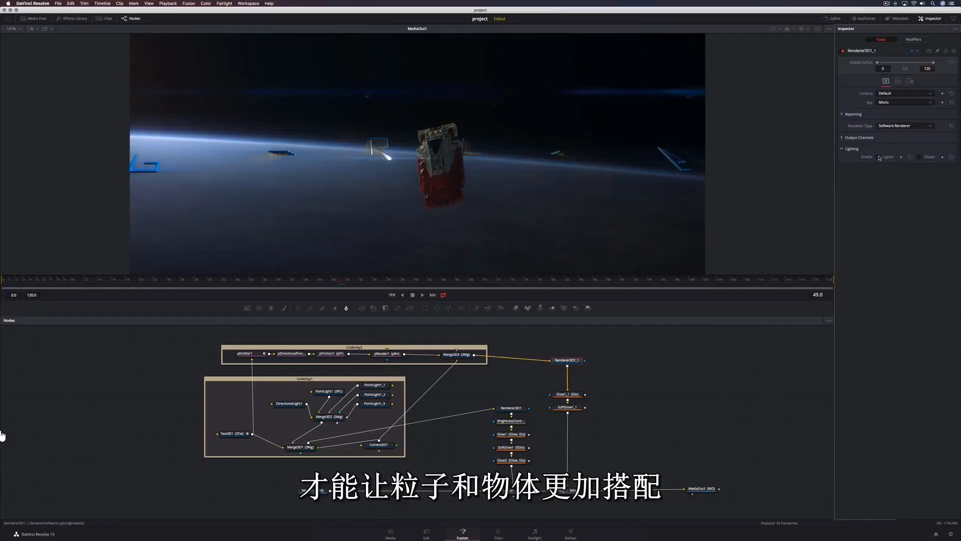
click(259, 281)
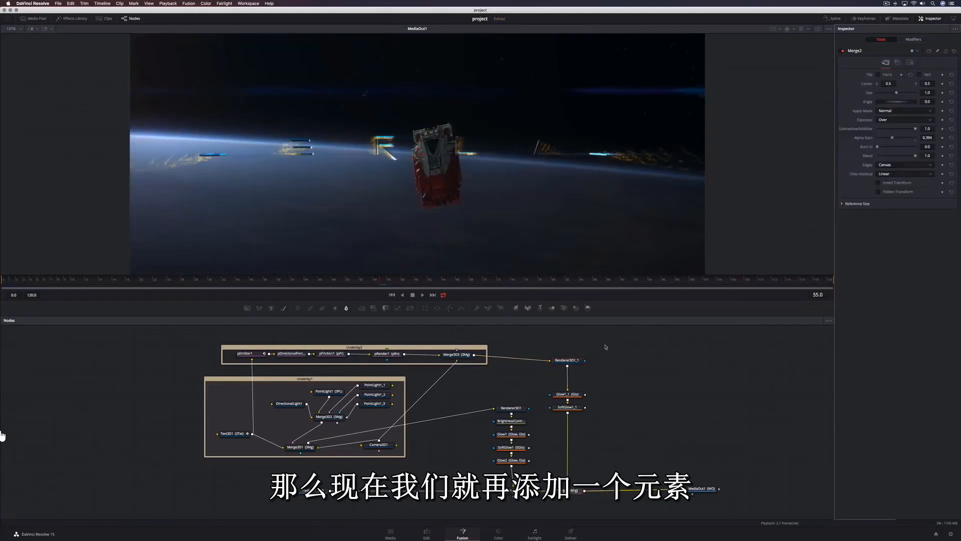
- Move the particle render branch aside and add a golden-orange Background node with hue 0.096, saturation 0.851 and value 1.0
drag(606, 347, 615, 493)
click(615, 492)
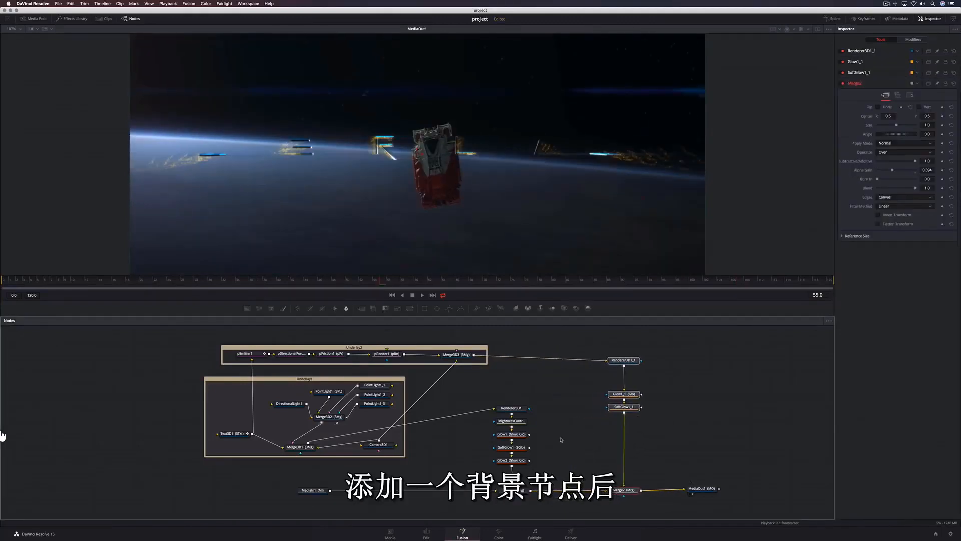
click(560, 439)
key(shift+space)
key(Return)
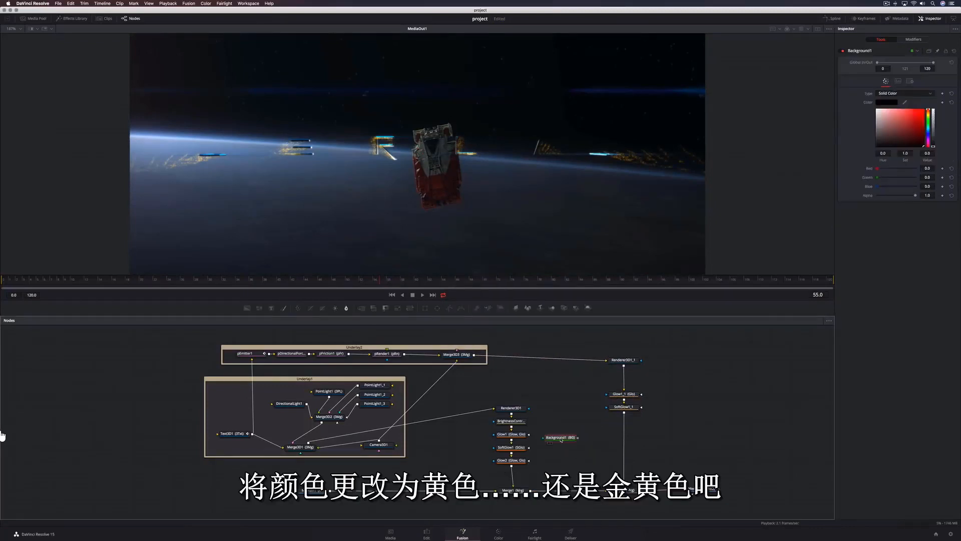
drag(929, 112, 929, 115)
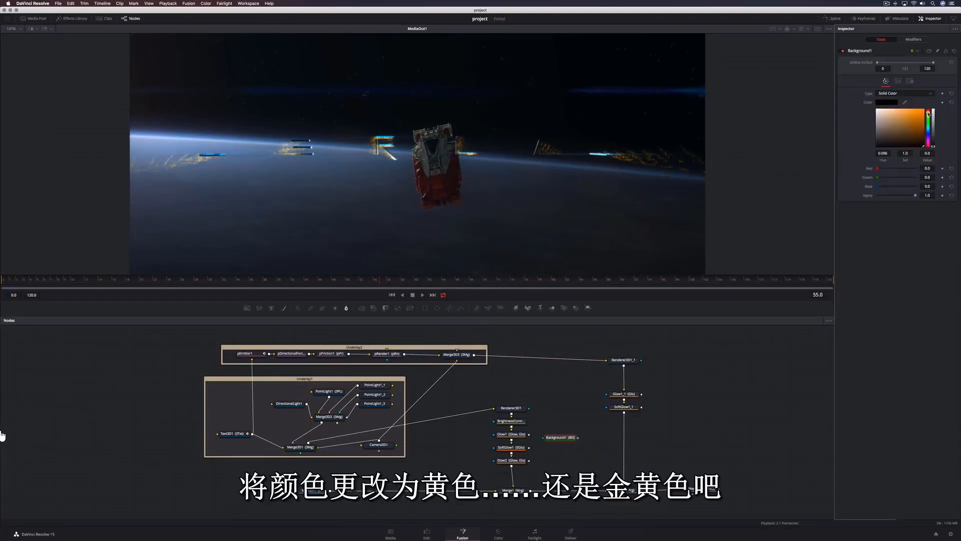
click(917, 110)
- Mask the Background with the text renderer's output and merge it between the text and particle merges in Overlay apply mode
drag(511, 415, 549, 440)
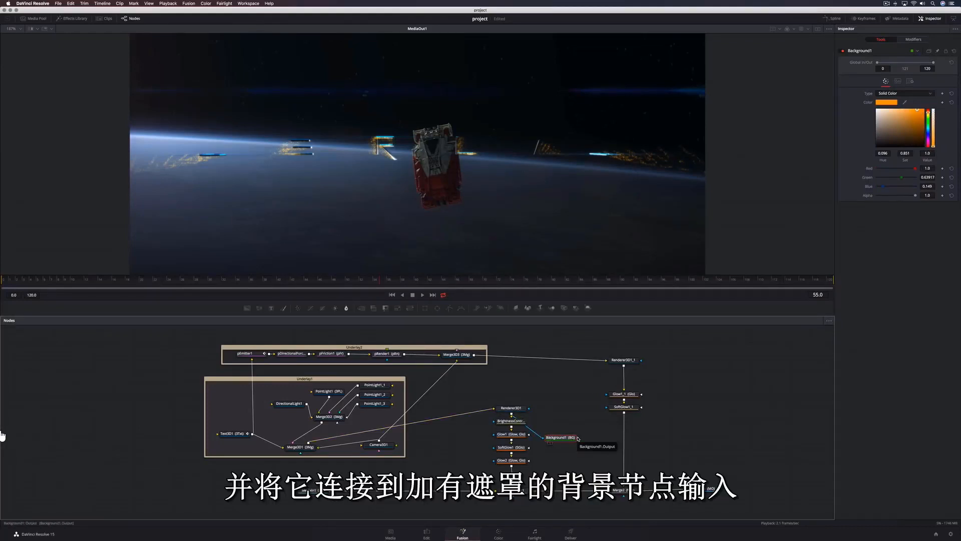
drag(578, 438, 560, 490)
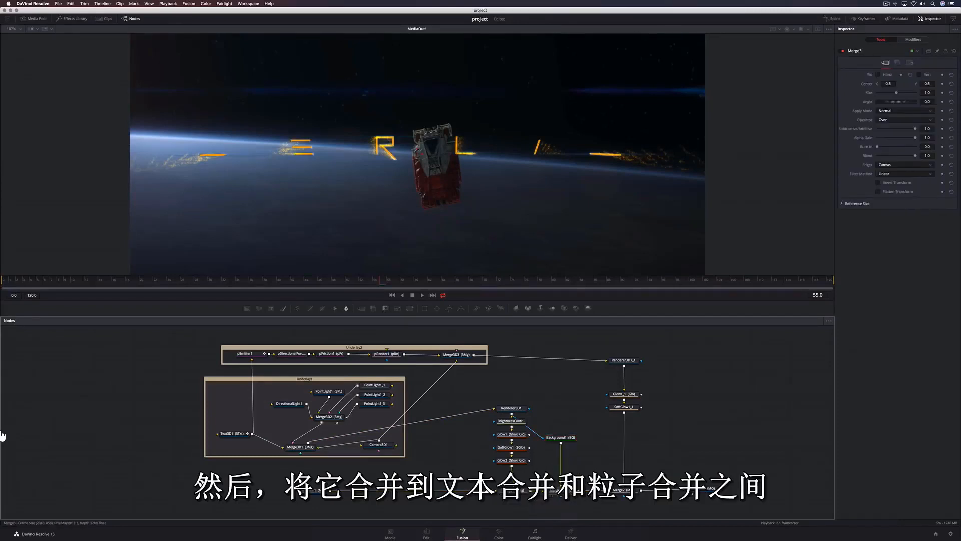
click(905, 111)
click(891, 139)
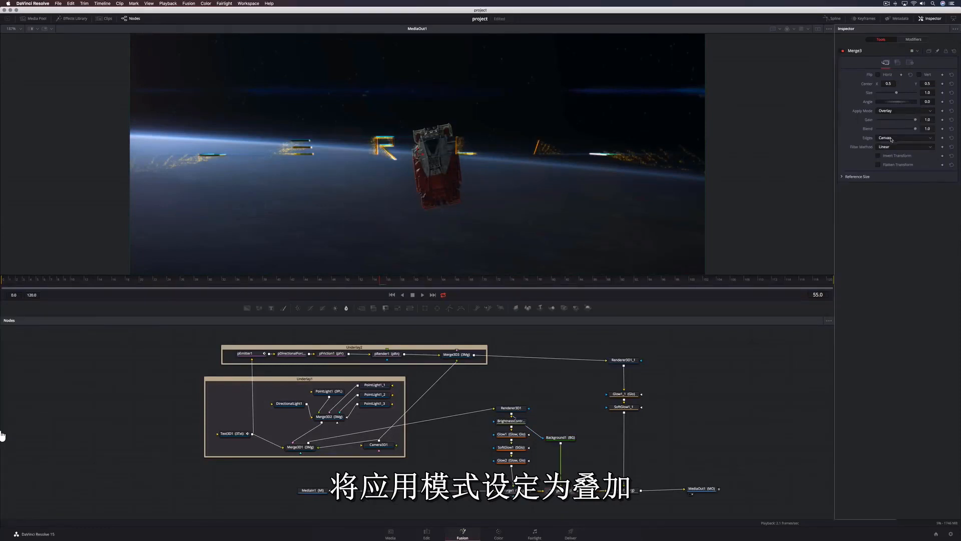
- Keyframe the Background merge's Blend from 0.0 at frame 67 up to 1.0 at frame 88
click(465, 282)
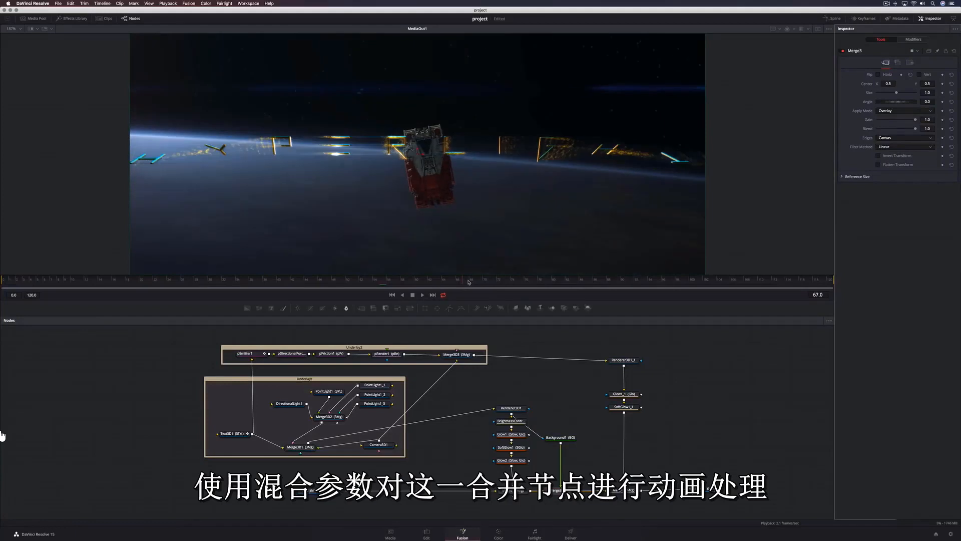
drag(915, 129, 883, 131)
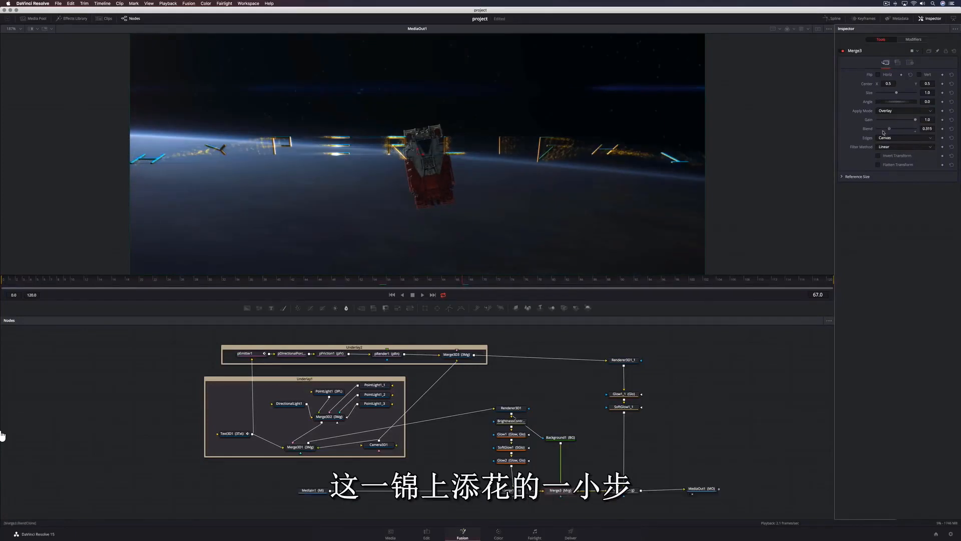
click(942, 129)
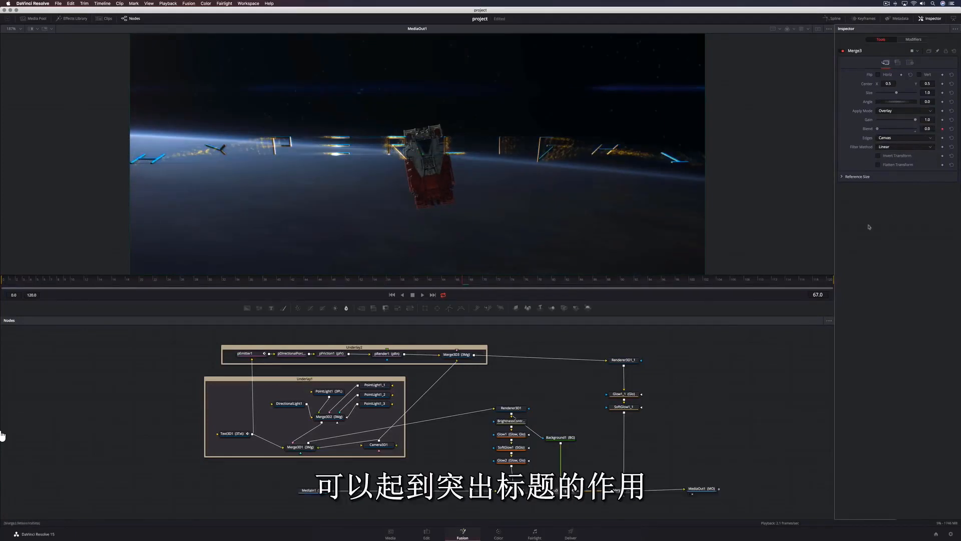
click(608, 281)
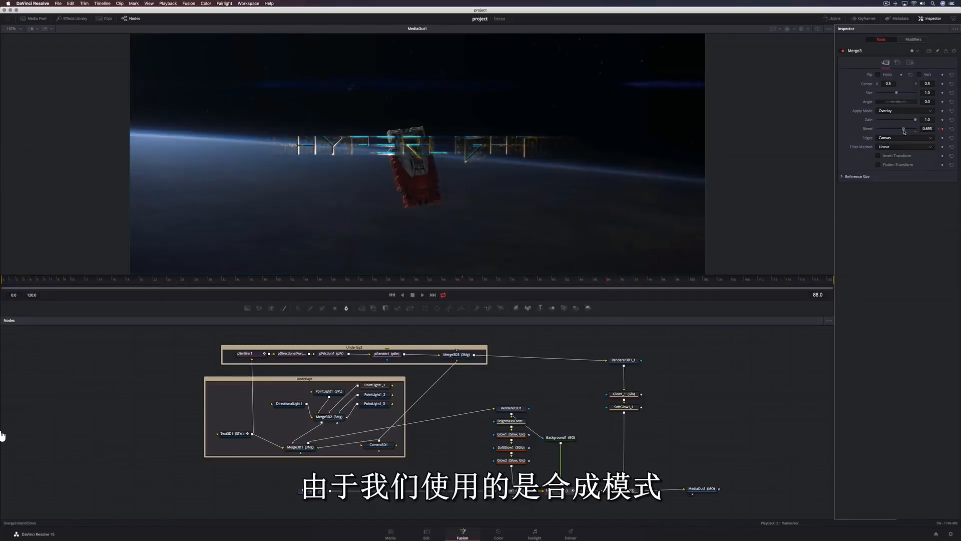
drag(904, 131, 911, 132)
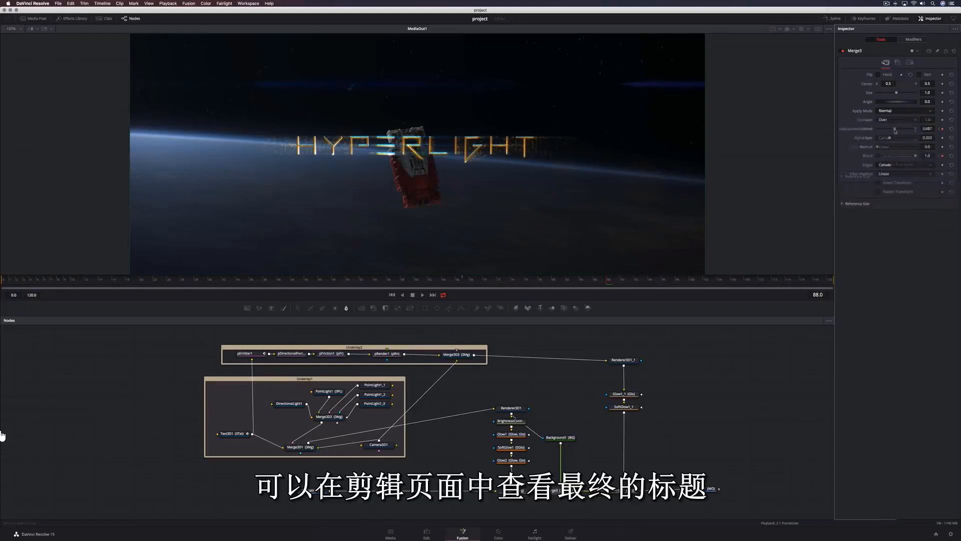
- Switch to the Edit page to view the finished title in the timeline
click(427, 534)
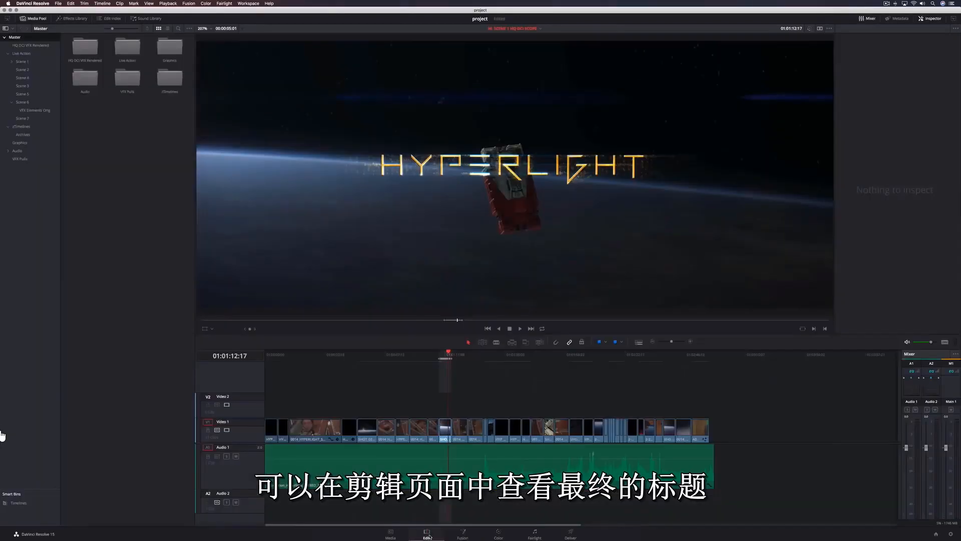